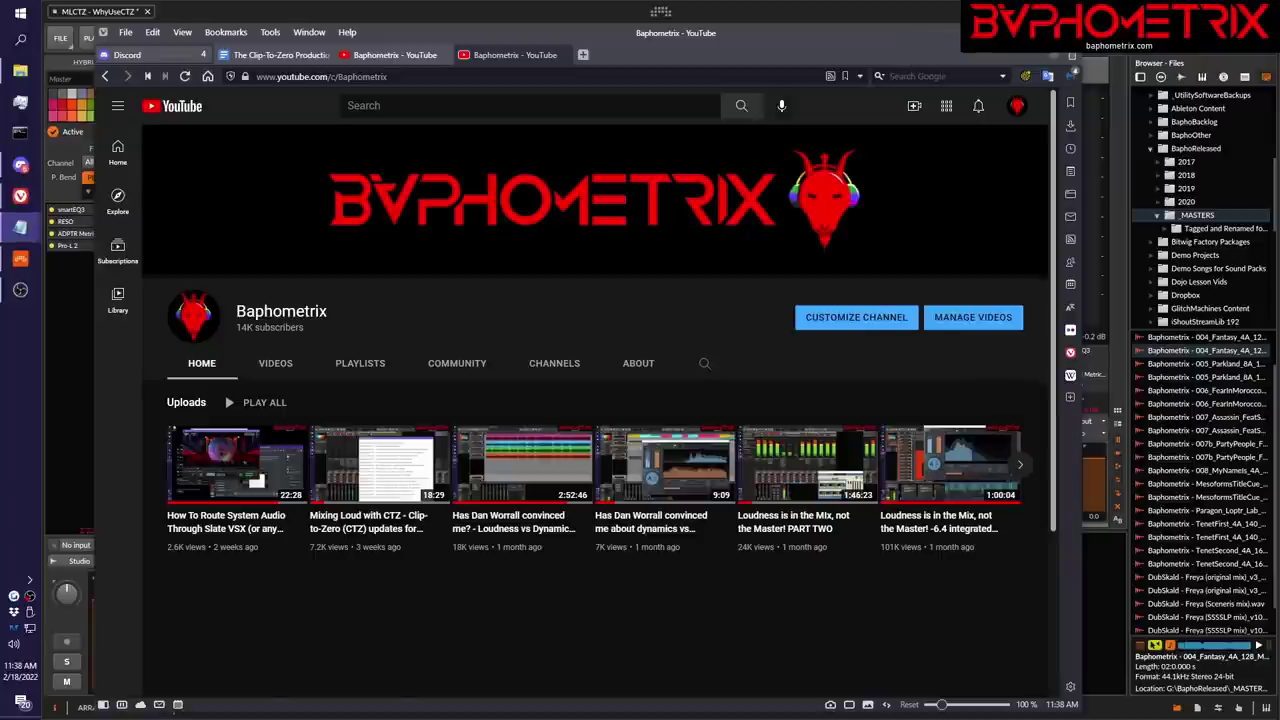
- Switch from the browser and notes to Bitwig Studio's mixer, and play a few bars of the mix
drag(1279, 28, 530, 22)
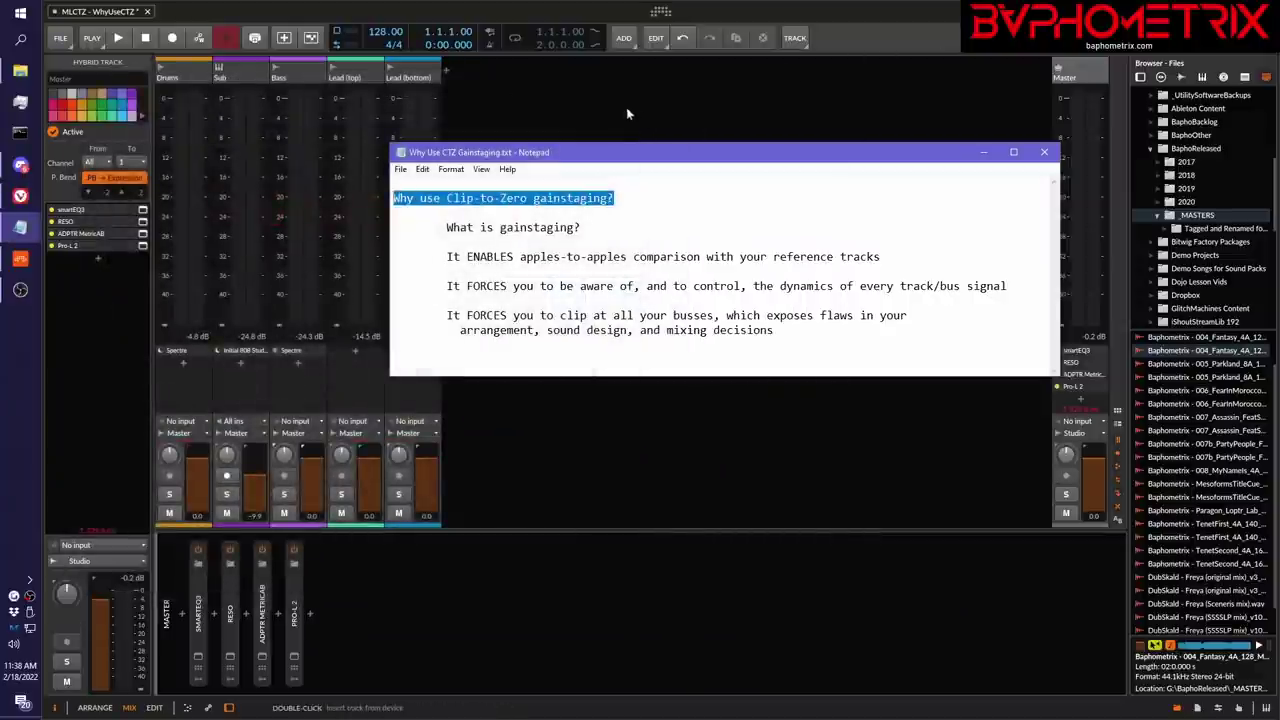
click(729, 25)
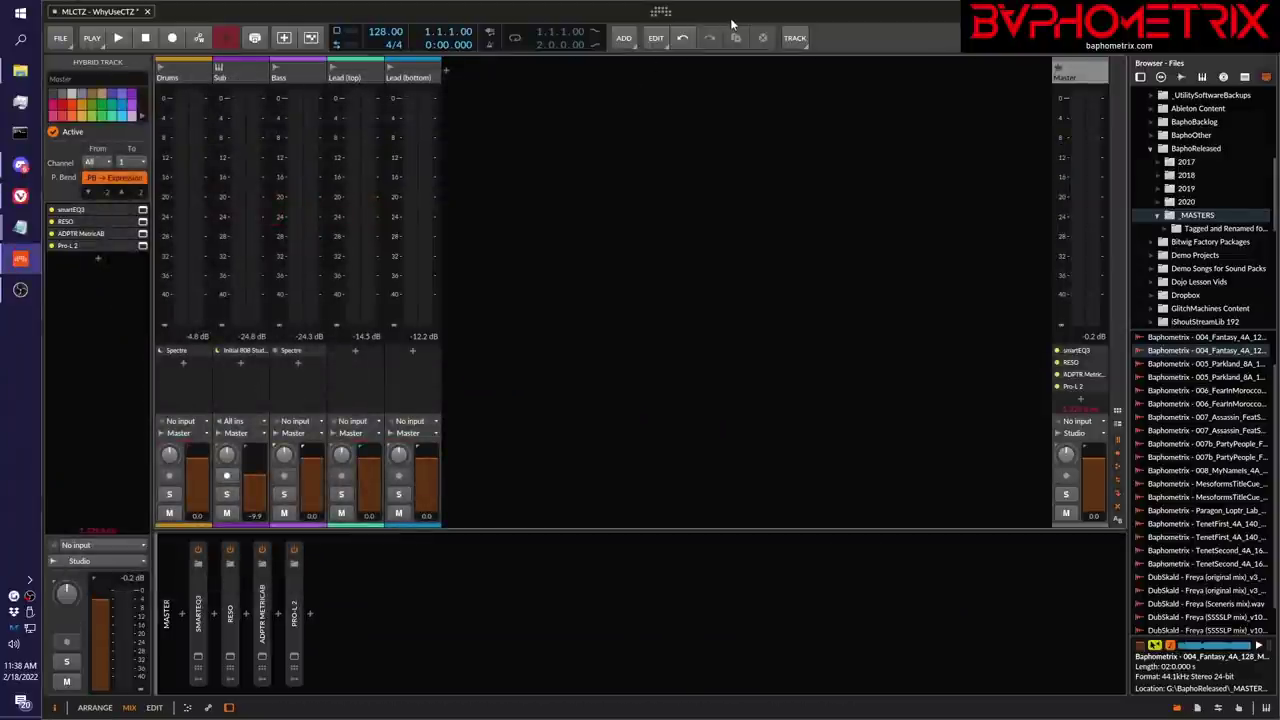
key(space)
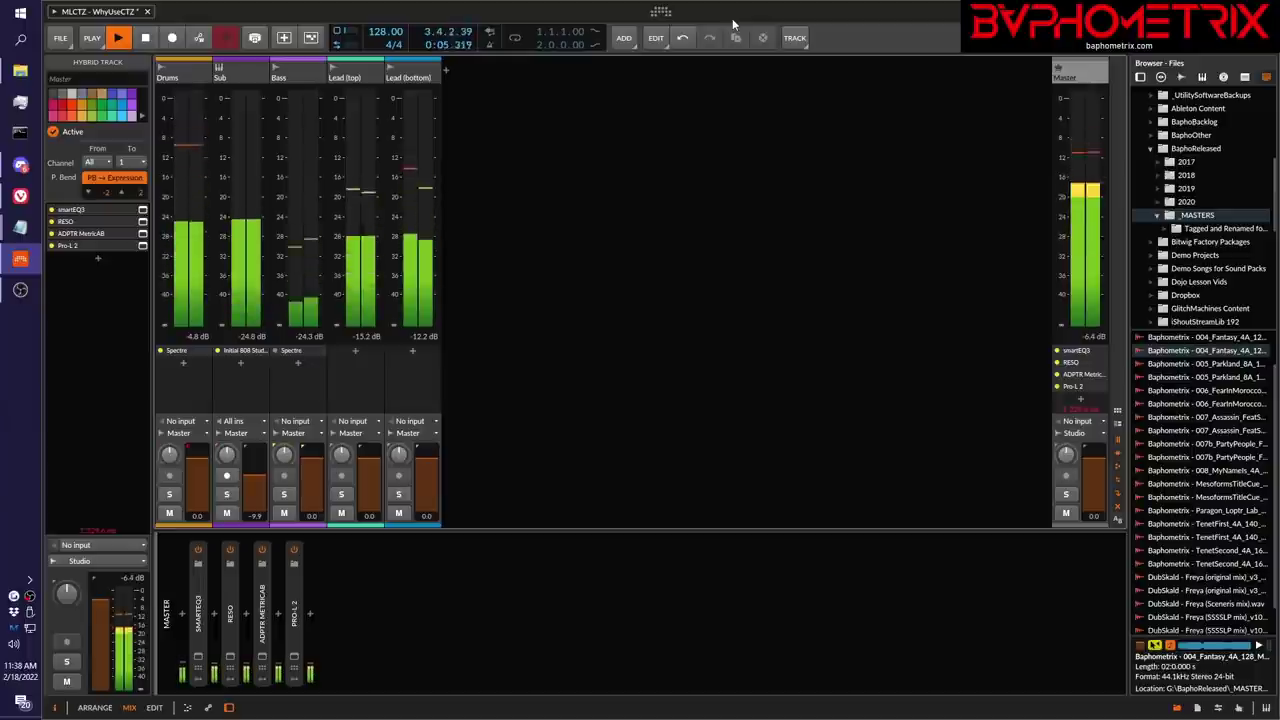
key(space)
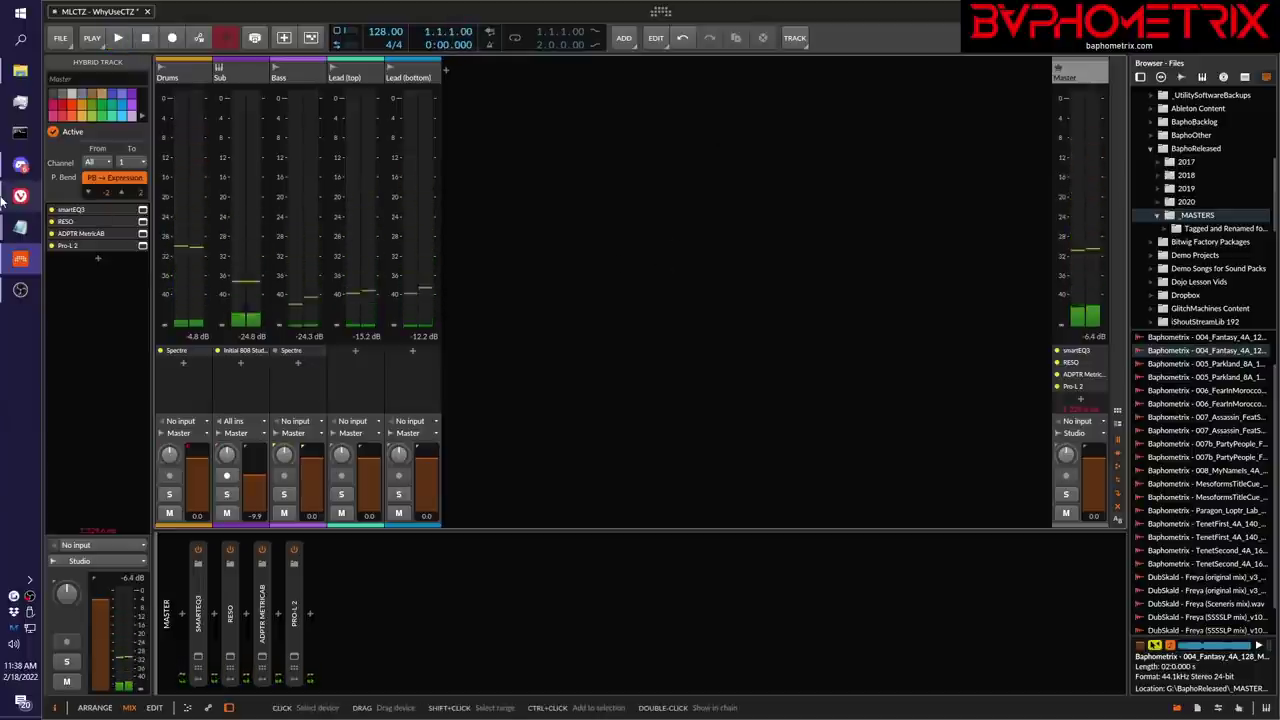
- Bring up the notes file Why Use CTZ Gainstaging.txt and highlight its two "It FORCES you" points in turn
mouse_move(28, 235)
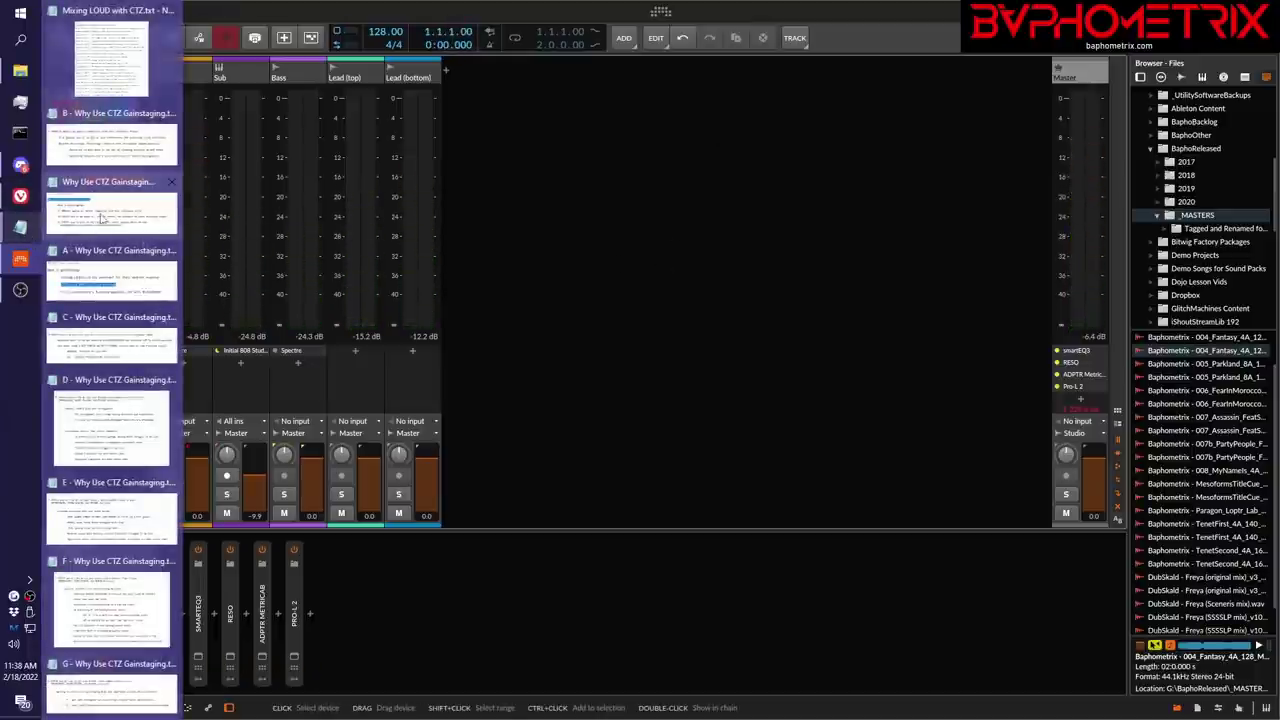
click(102, 220)
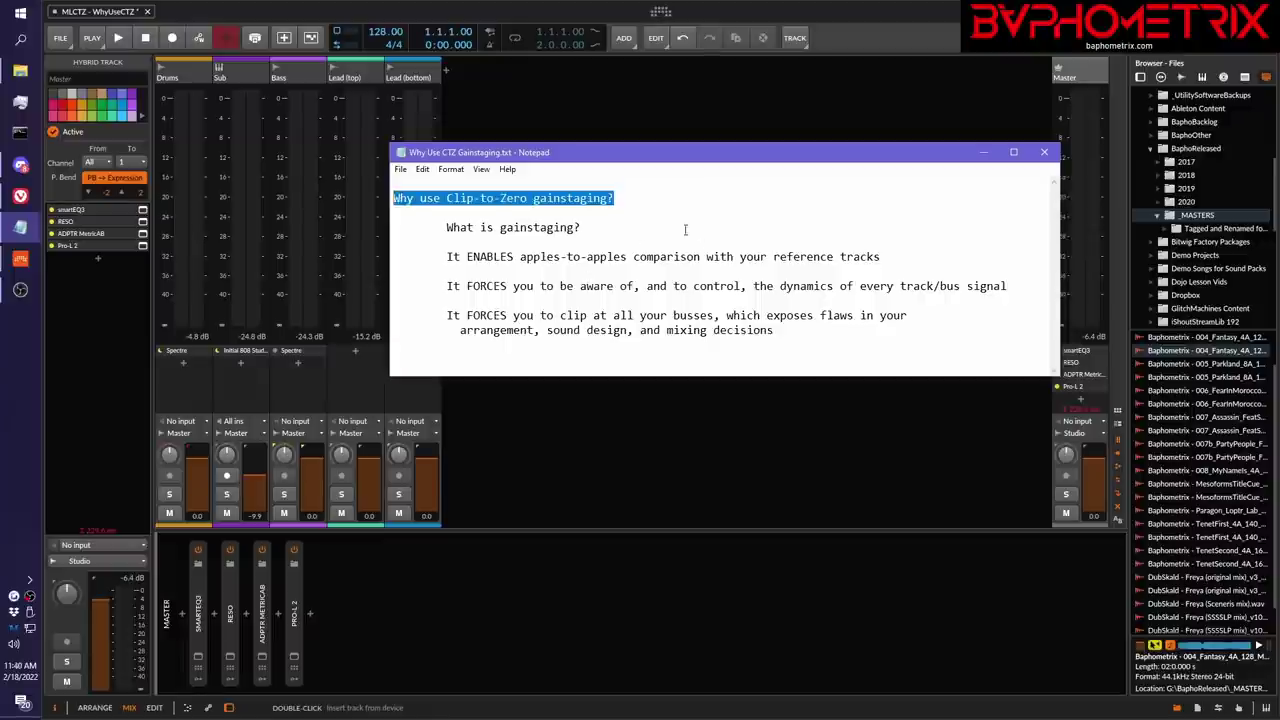
drag(447, 286, 1017, 290)
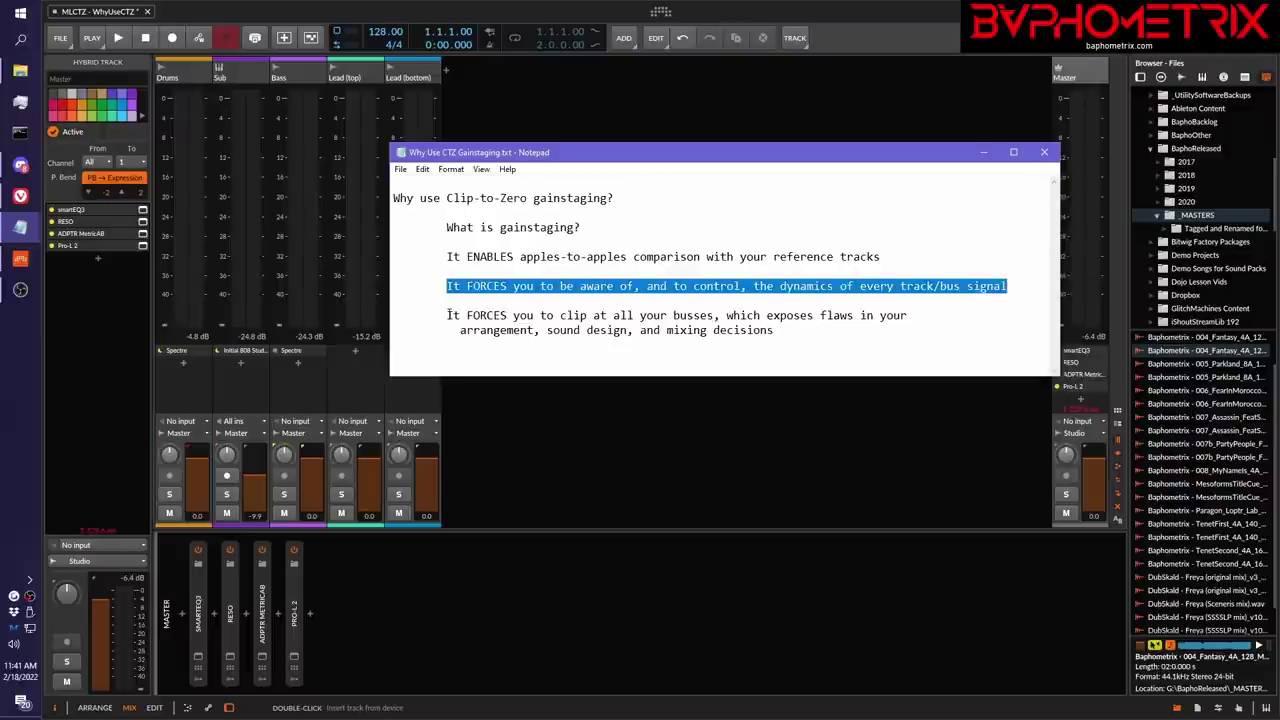
drag(449, 315, 805, 328)
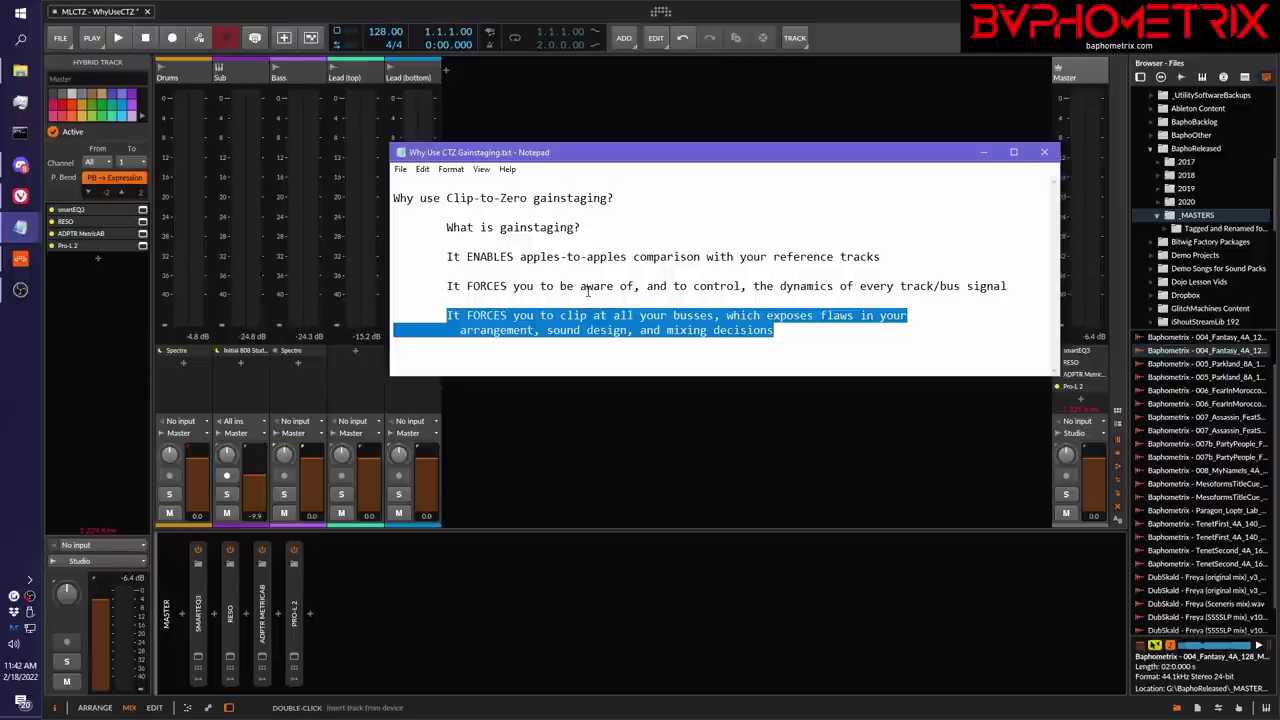
- Return to the Bitwig Studio mixer and play the mix twice from the start to examine the track and Master levels
click(825, 87)
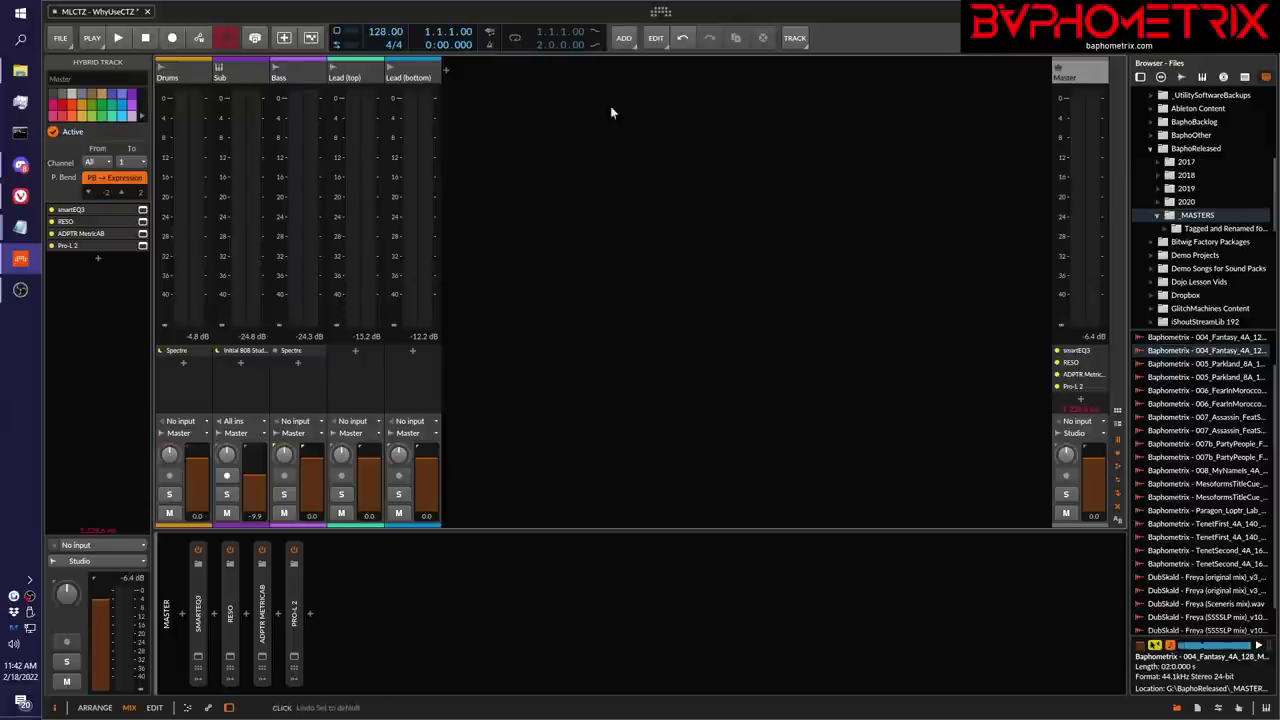
key(space)
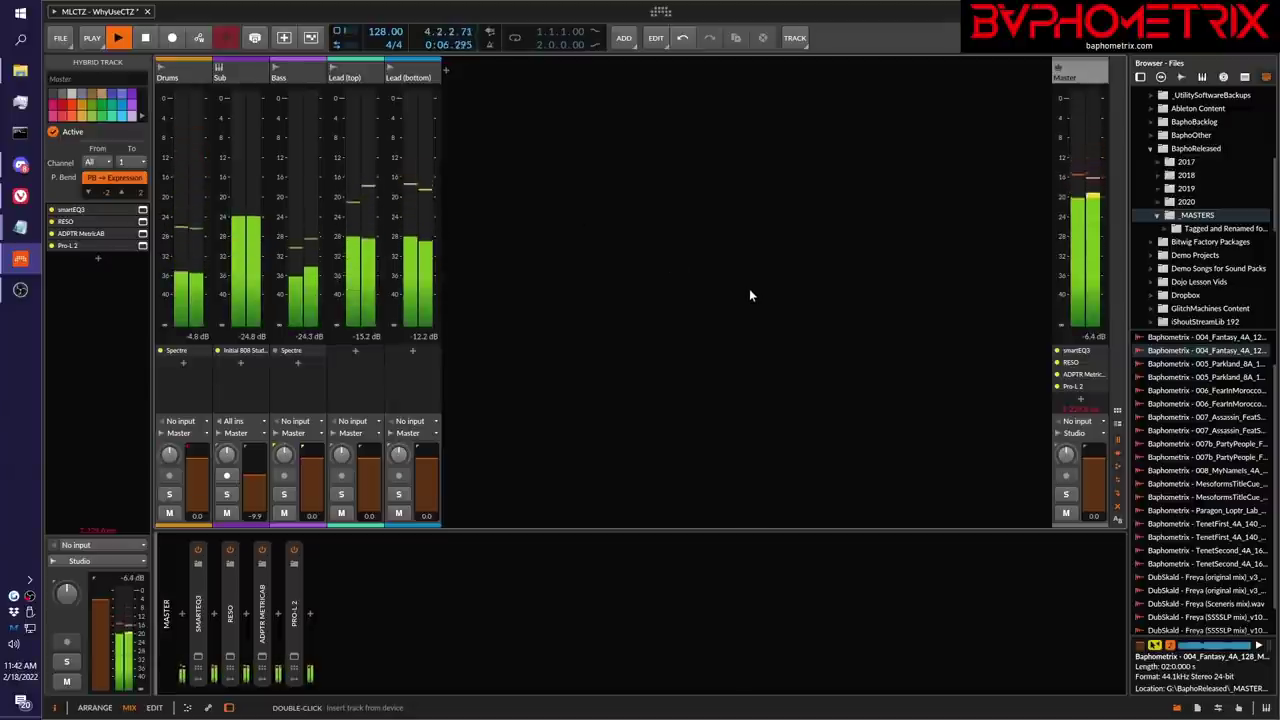
key(space)
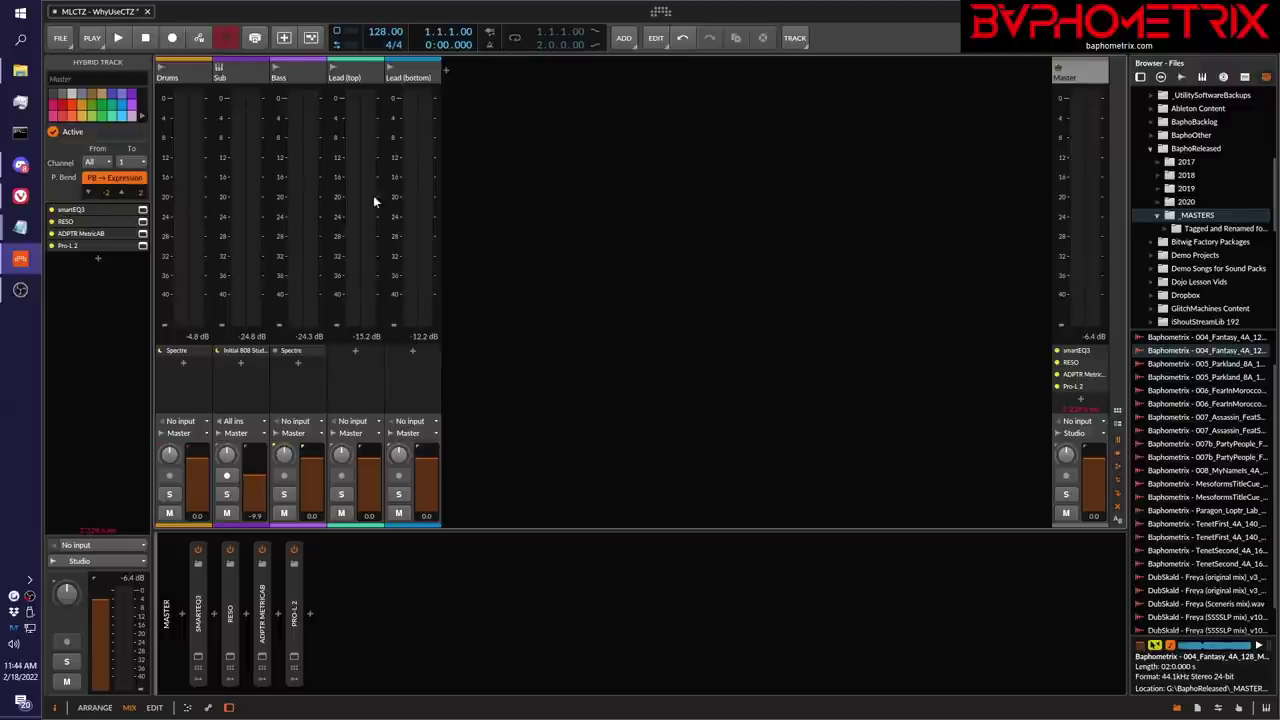
key(space)
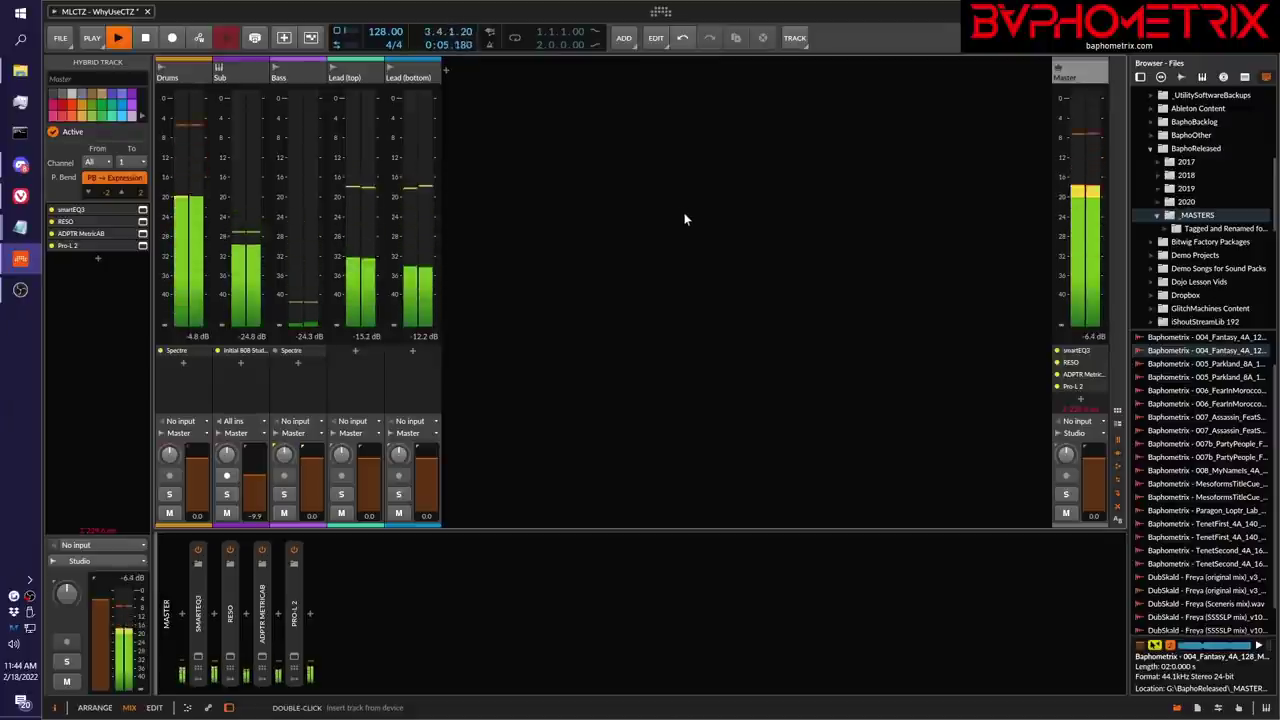
key(space)
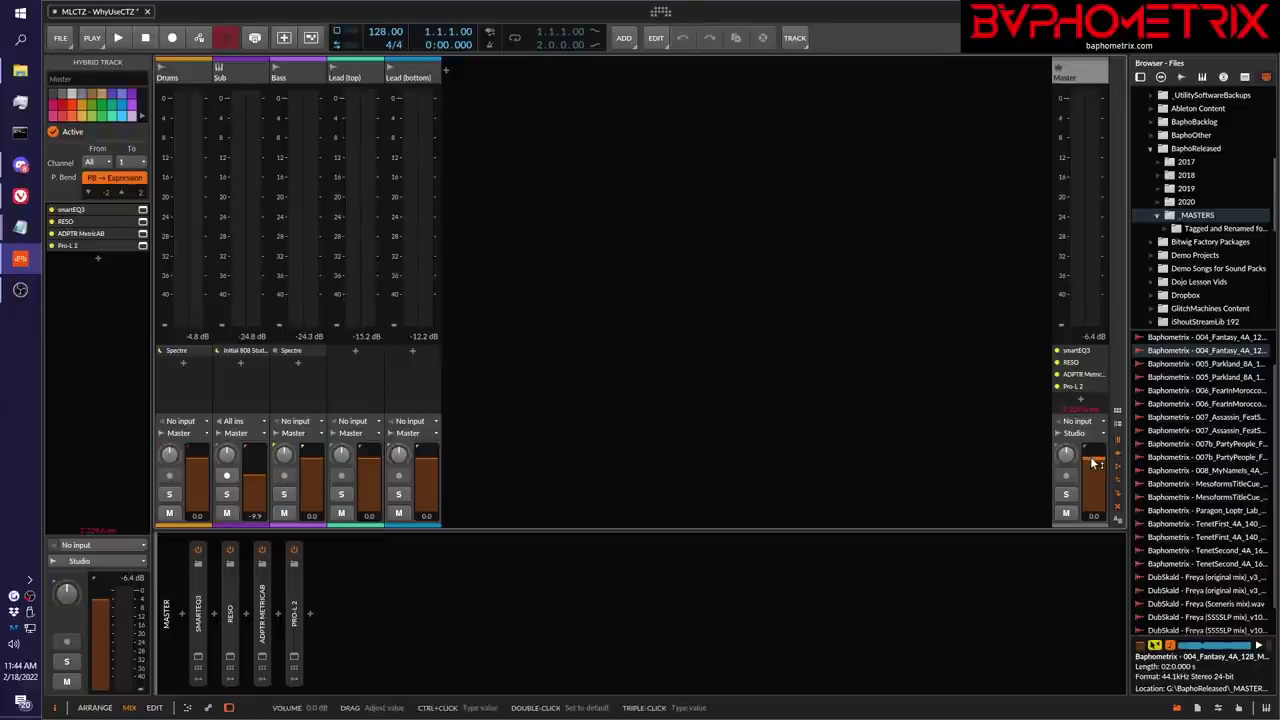
- Raise the Master fader to +6.0 dB and play the mix to check its output level
drag(1093, 463, 1096, 450)
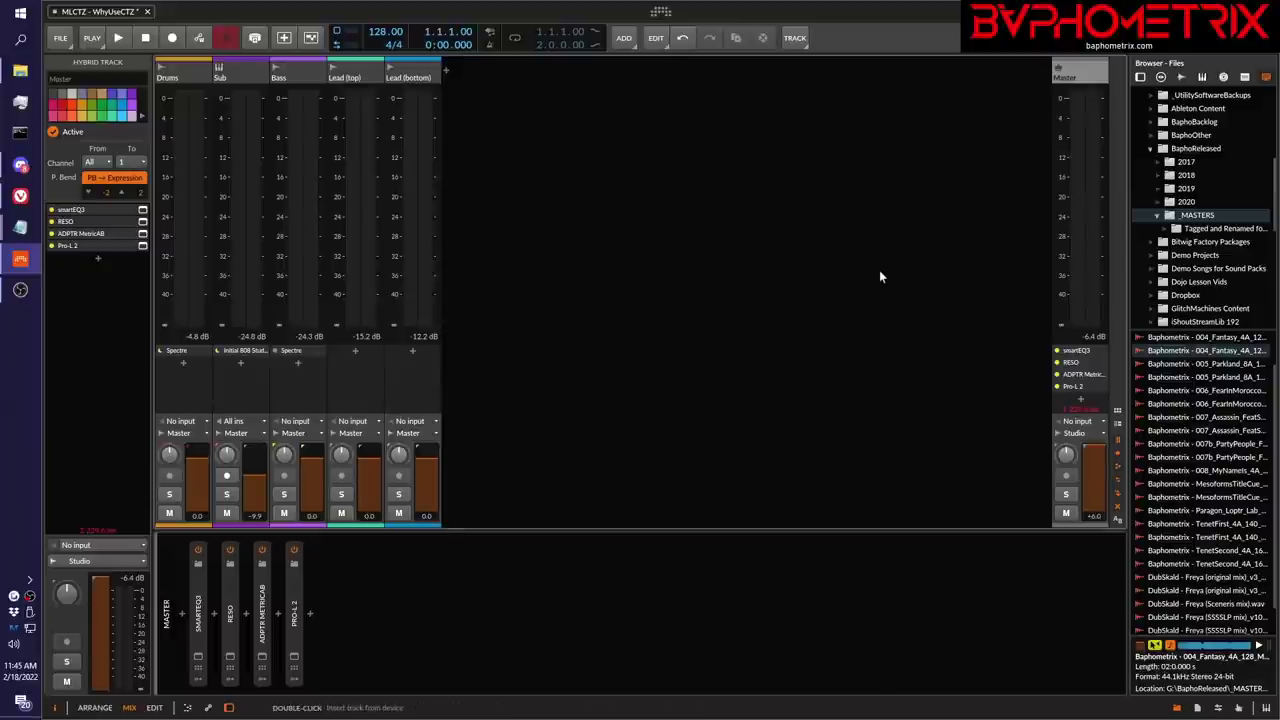
key(space)
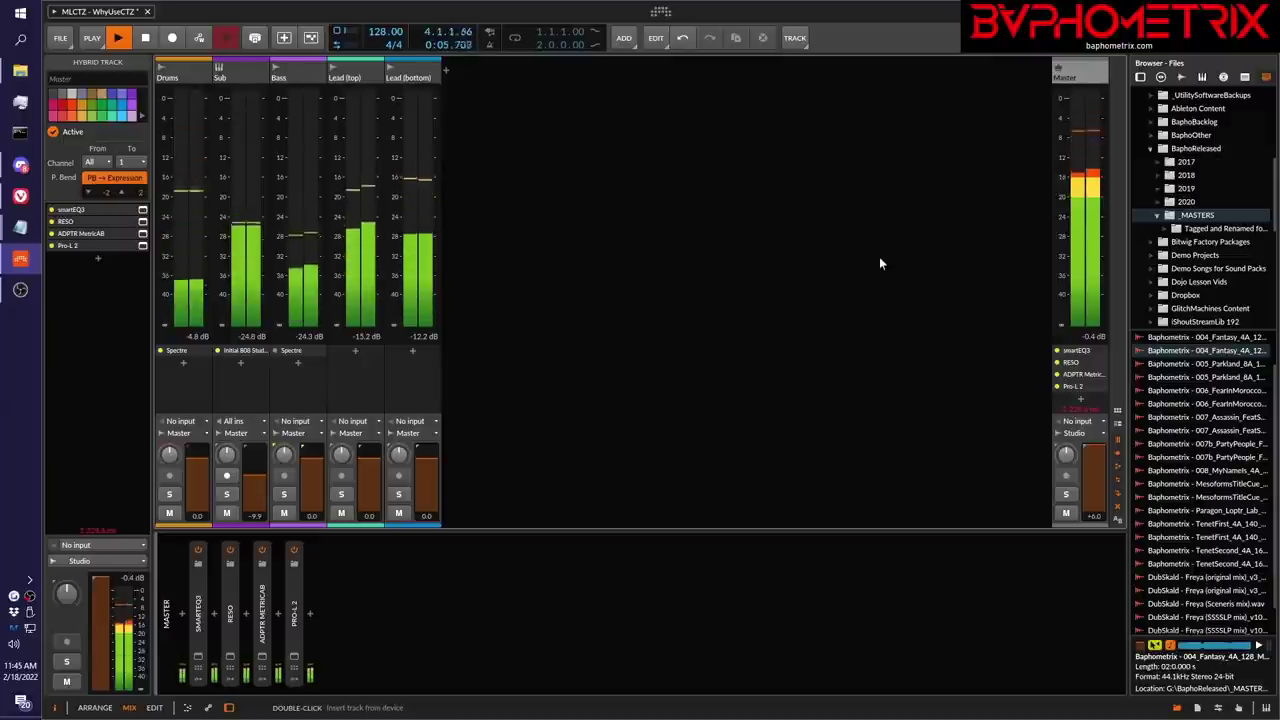
key(space)
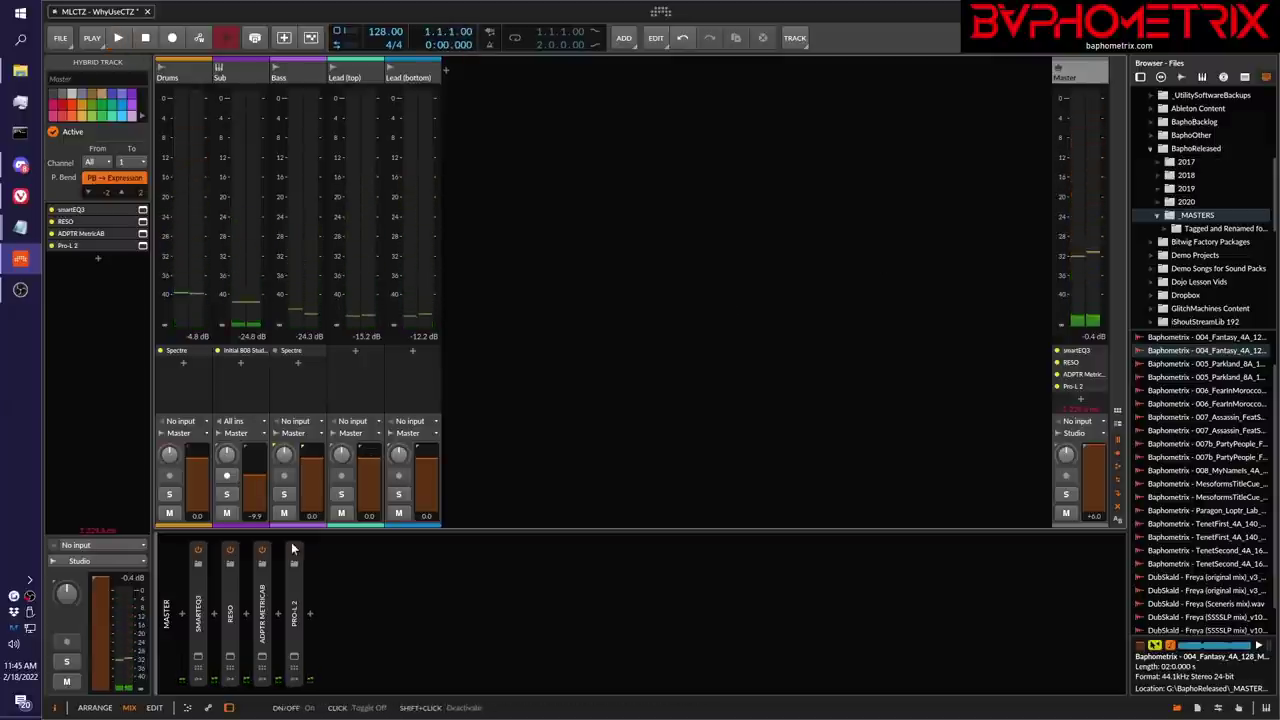
- Open ADPTR MetricAB on the Master in Spectrum view and compare the playing mix with the Fantasy reference track by alternating A and B
click(262, 656)
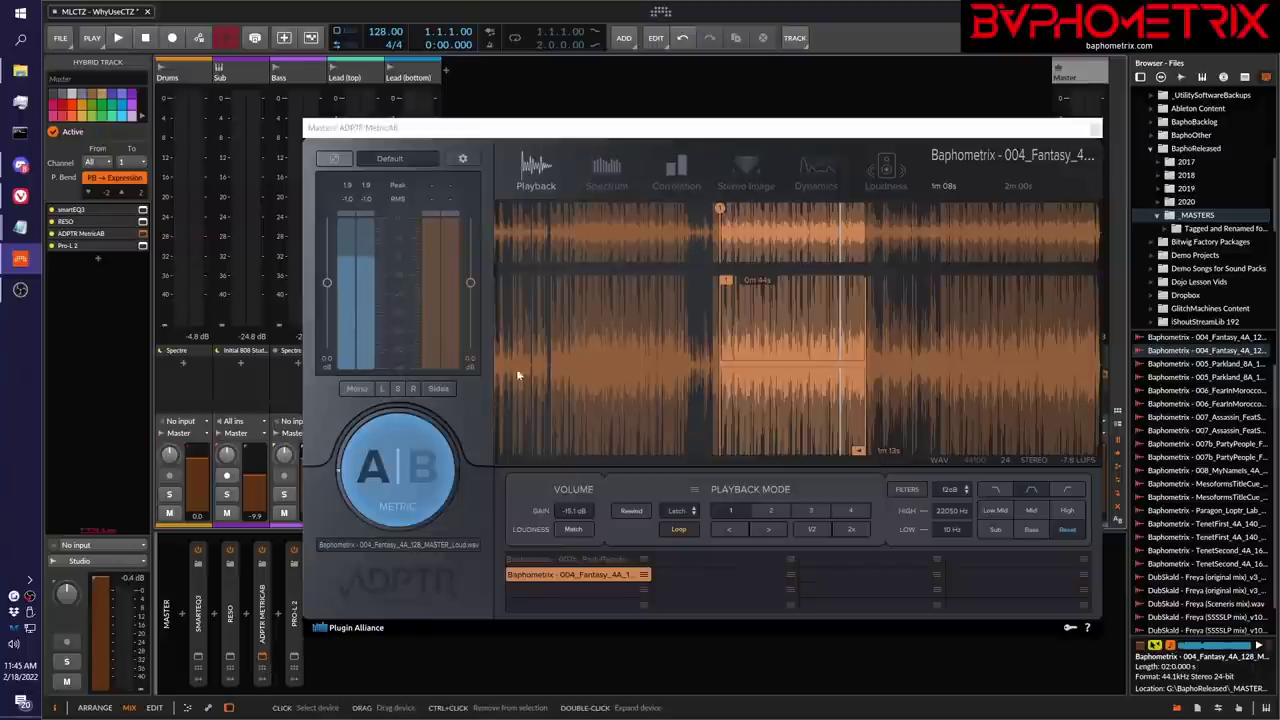
click(606, 174)
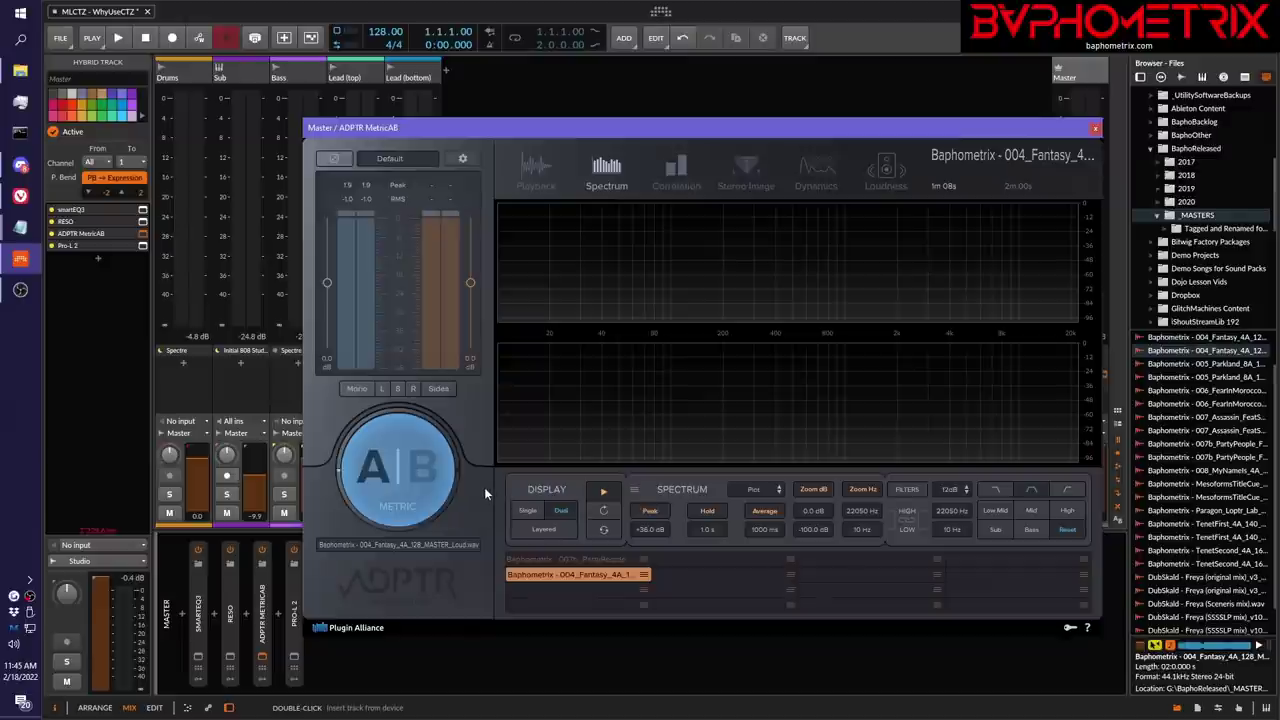
key(space)
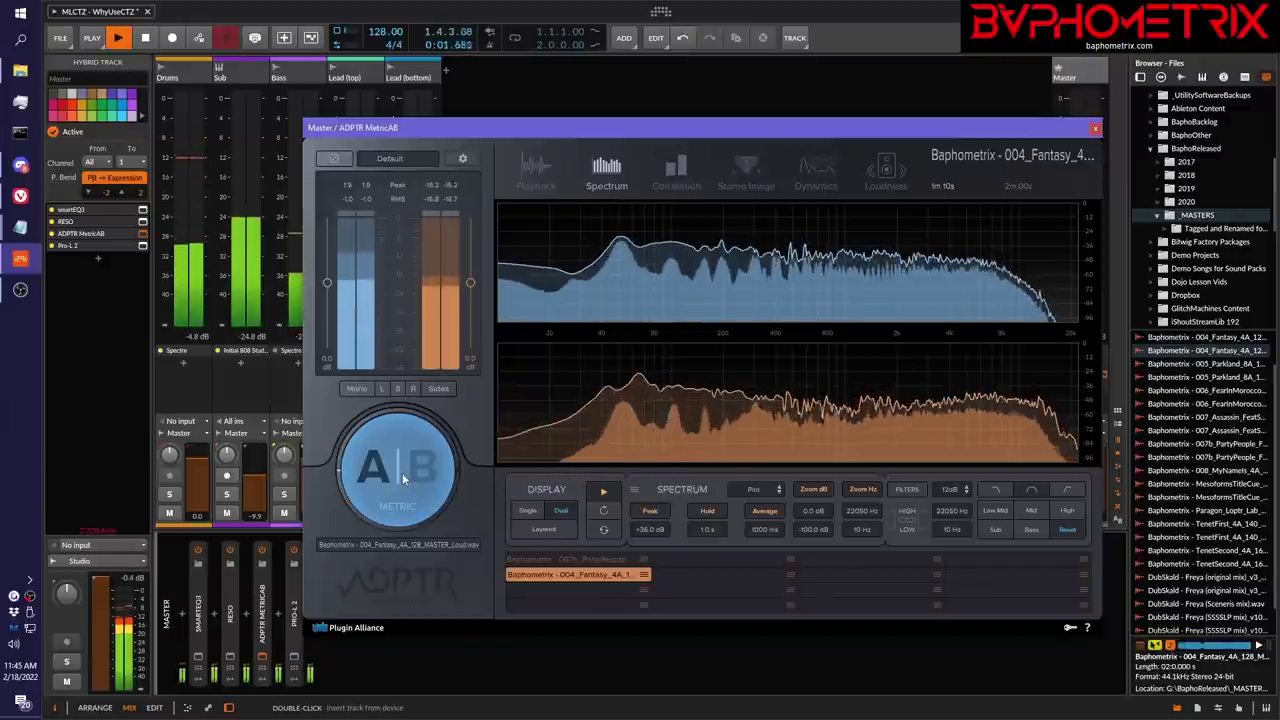
click(402, 473)
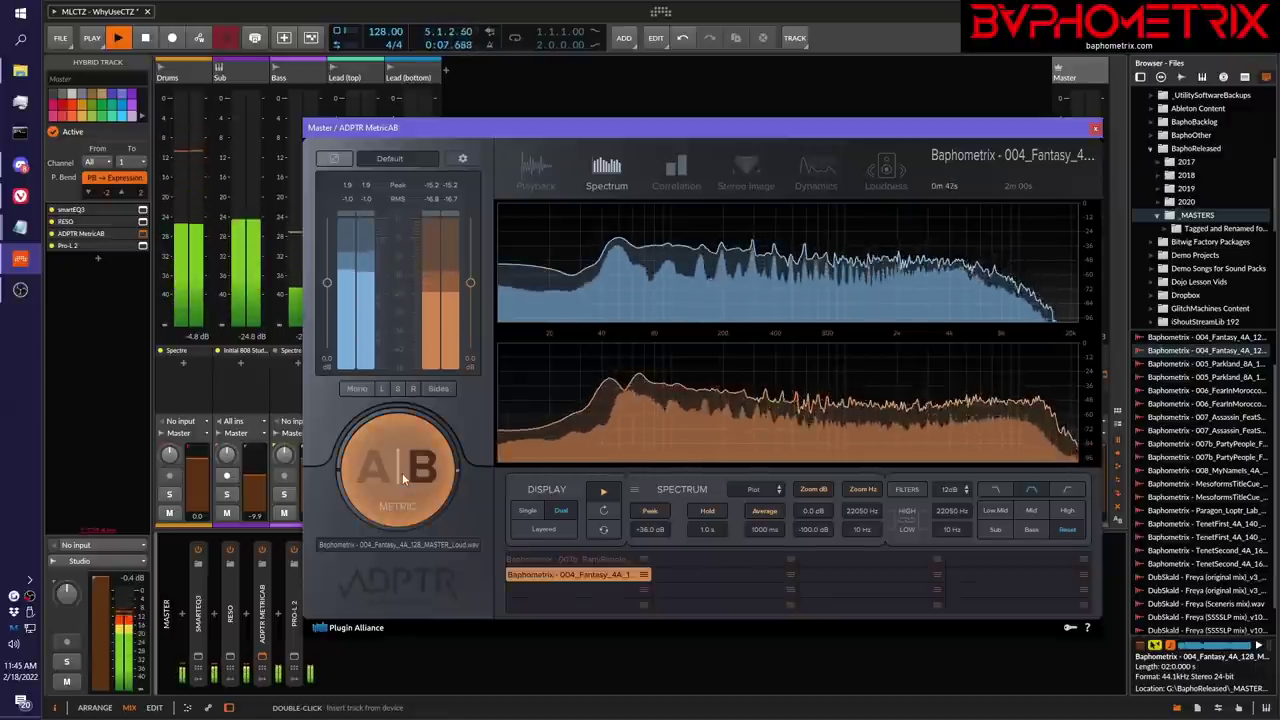
click(402, 471)
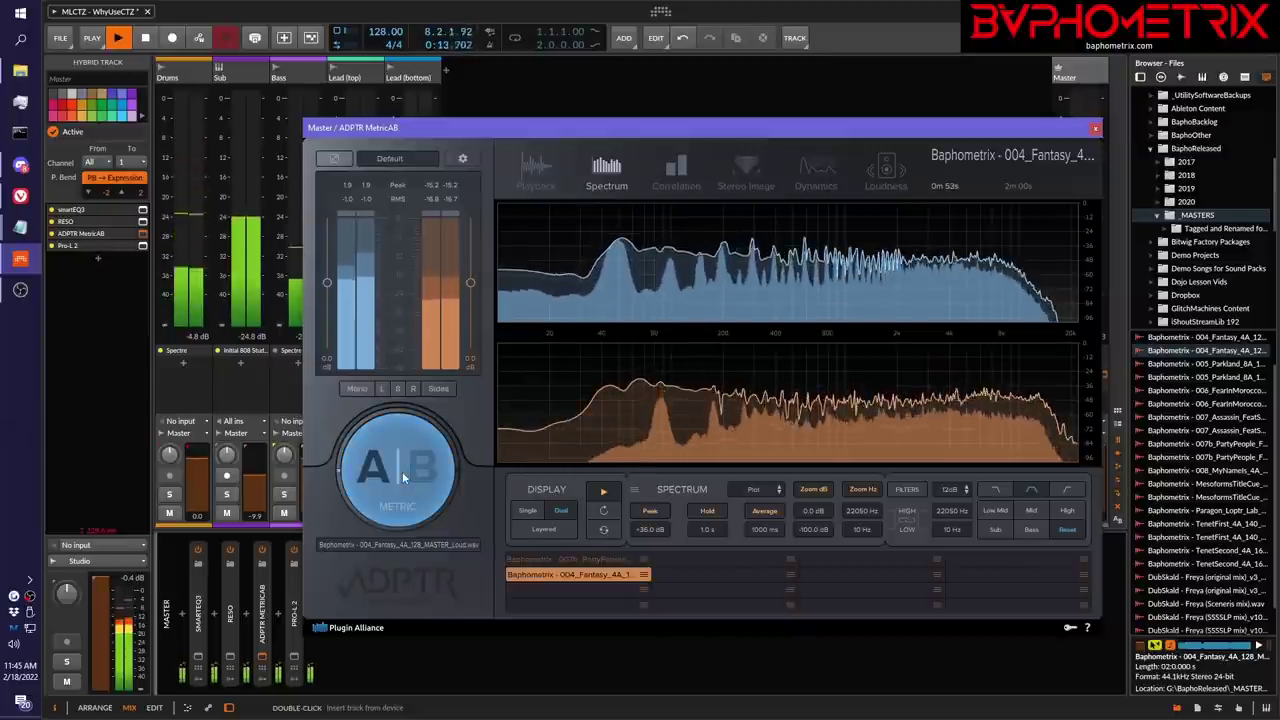
click(402, 471)
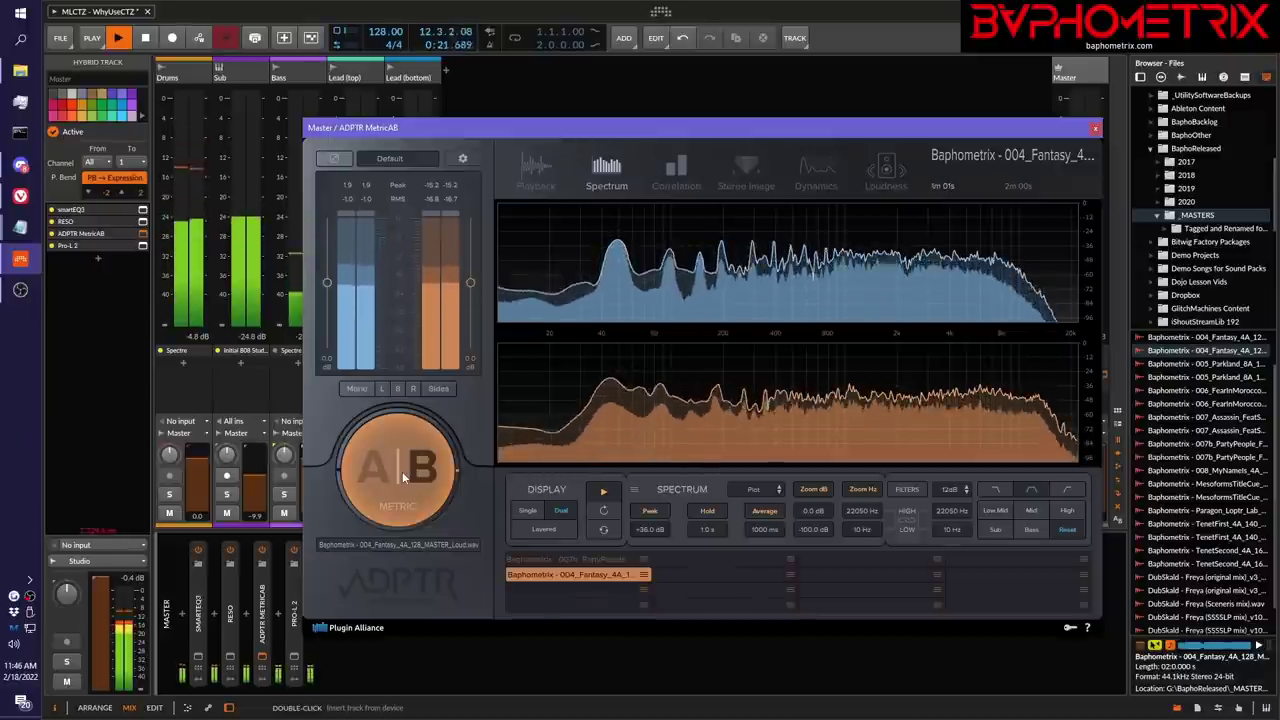
click(402, 471)
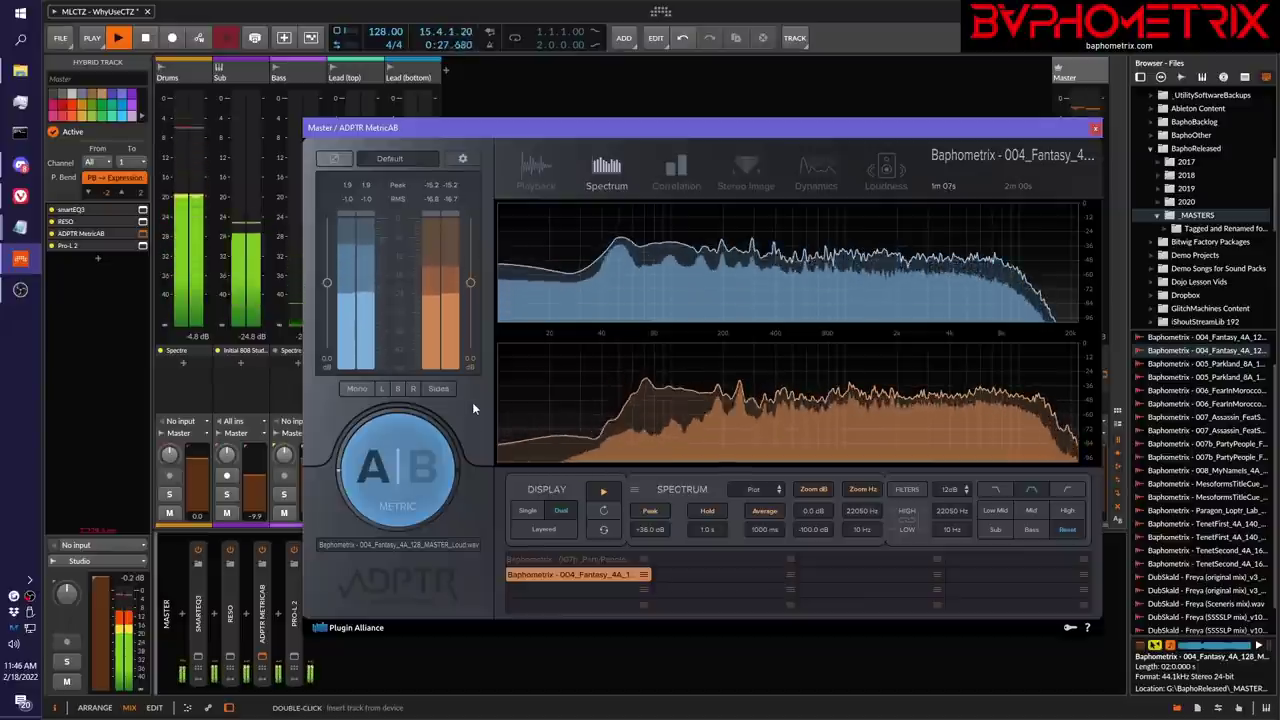
key(space)
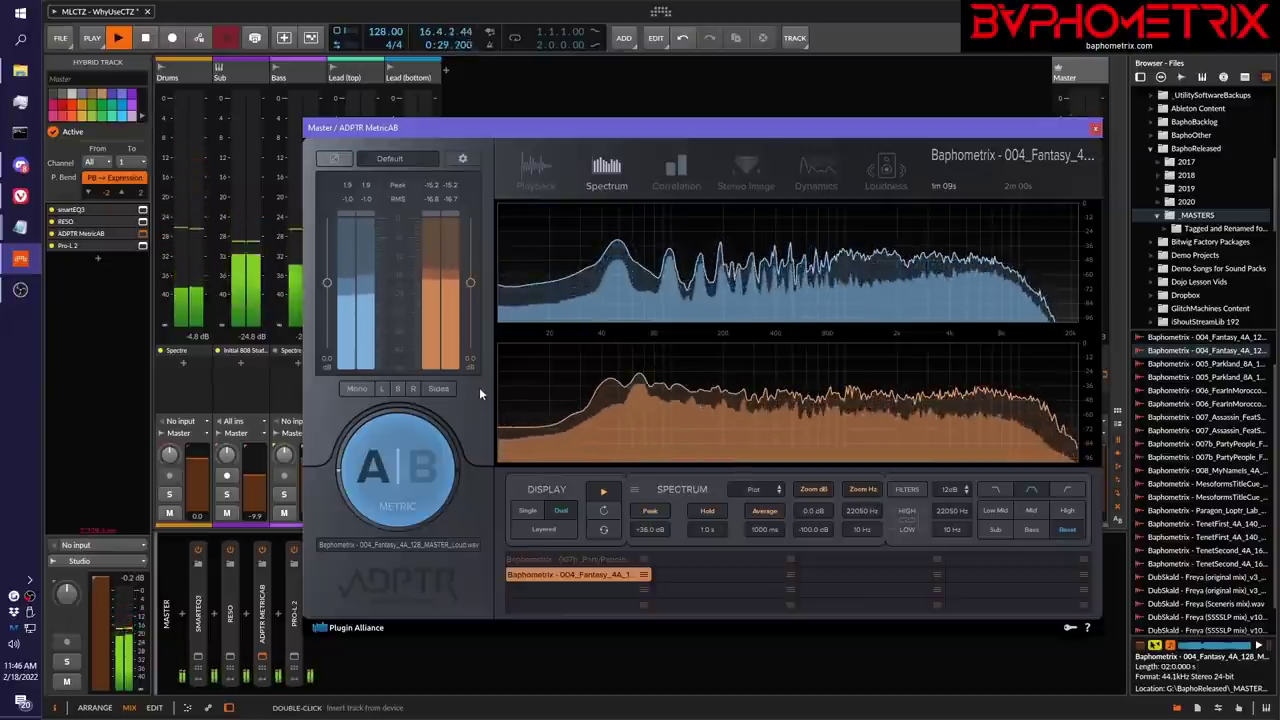
- Examine the reference track's gain in MetricAB's Playback view and close the plug-in window
click(536, 171)
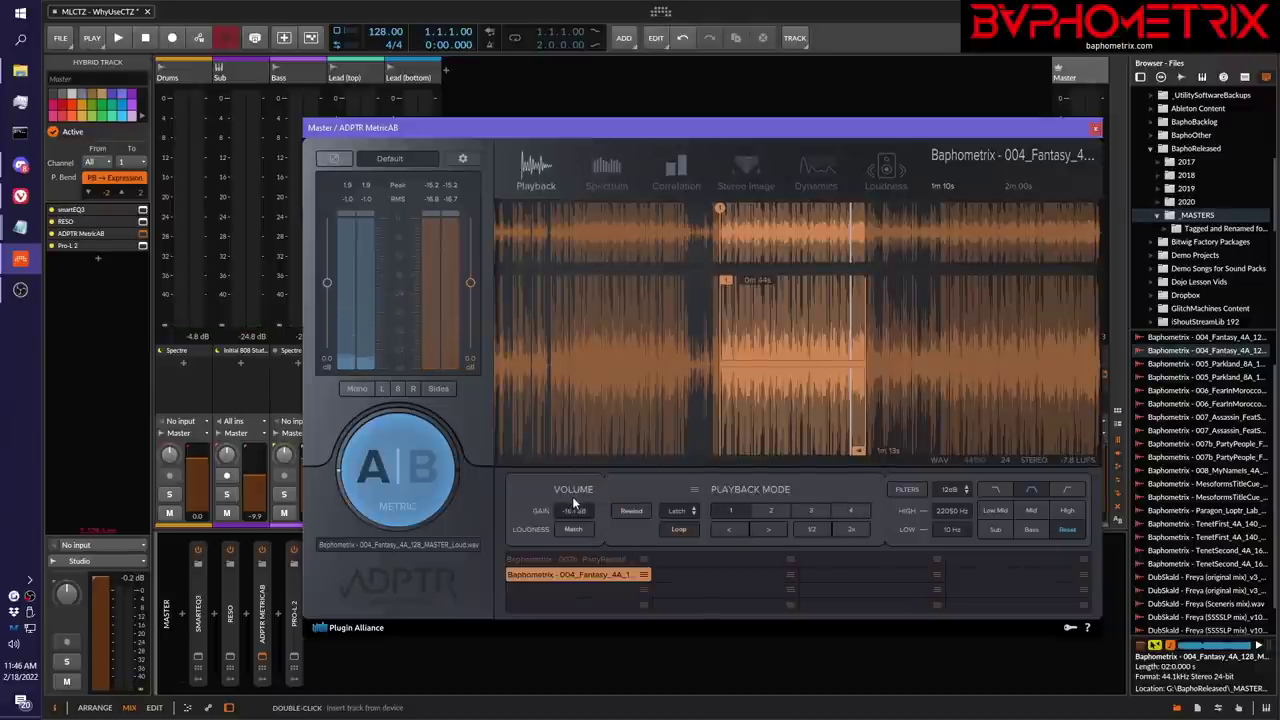
drag(572, 496, 572, 499)
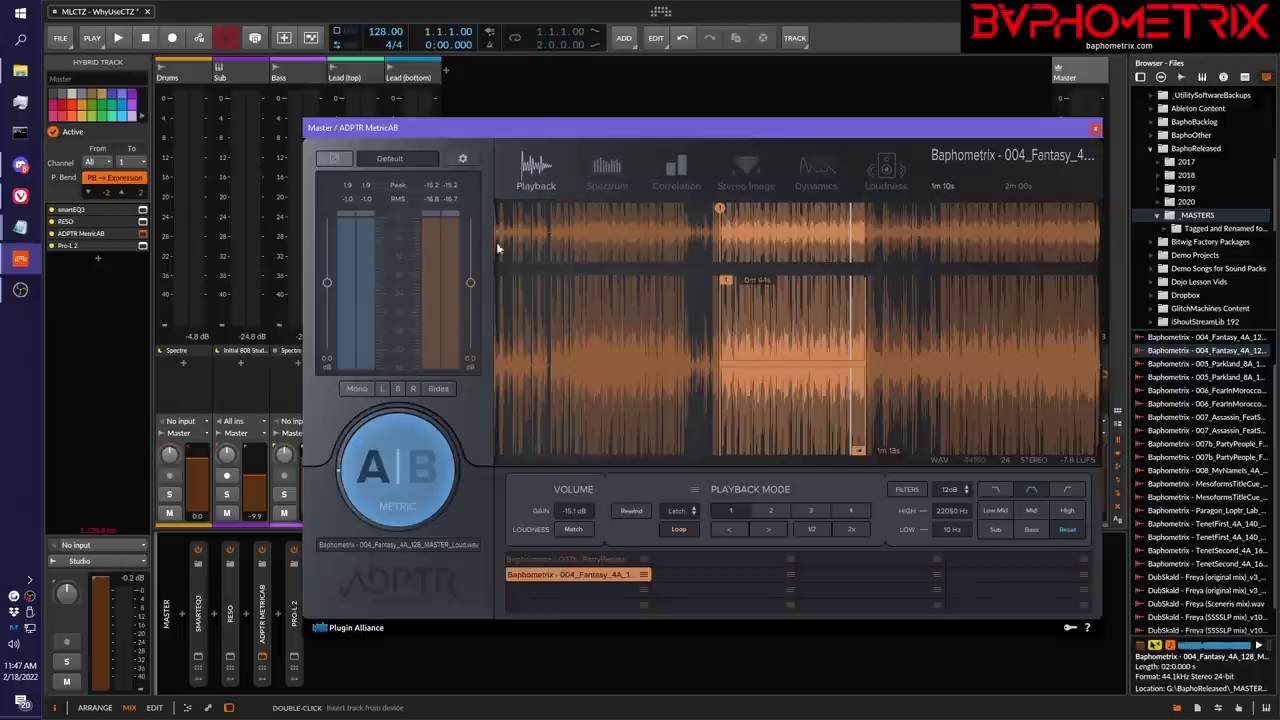
click(1096, 129)
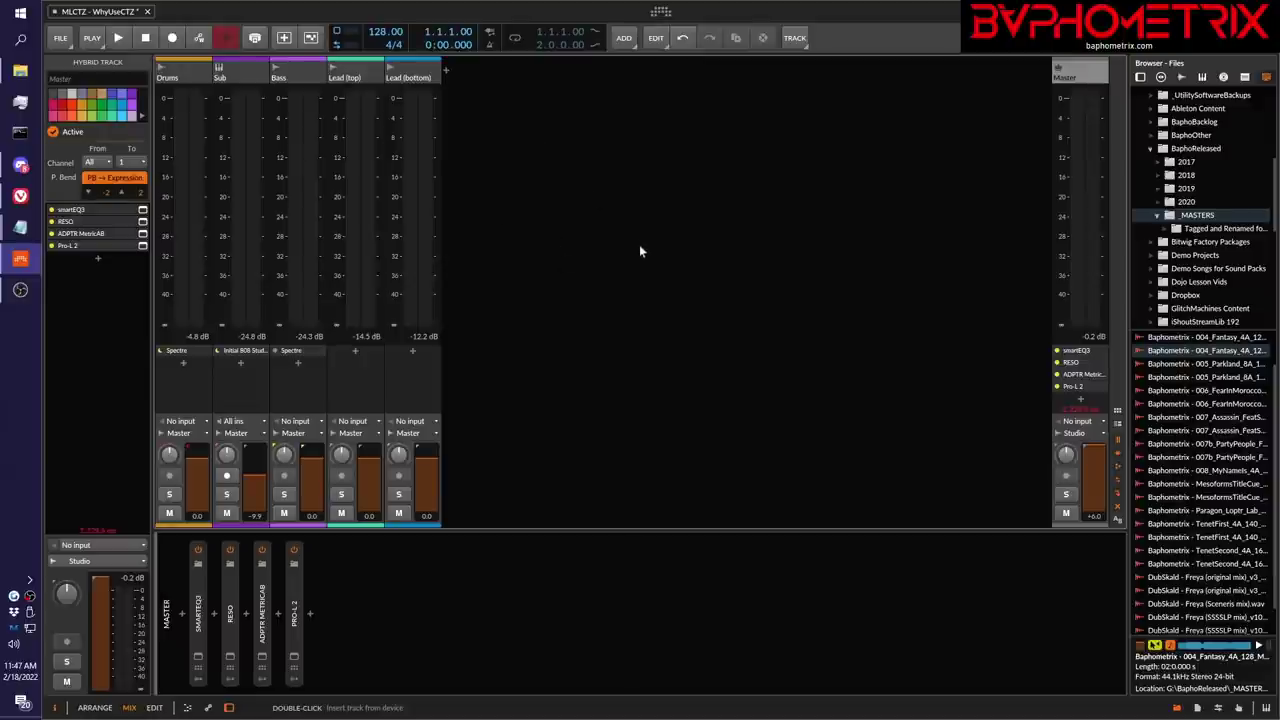
- Play the mix briefly while watching the Master meter, and open the Master's Pro-L 2 limiter window
key(space)
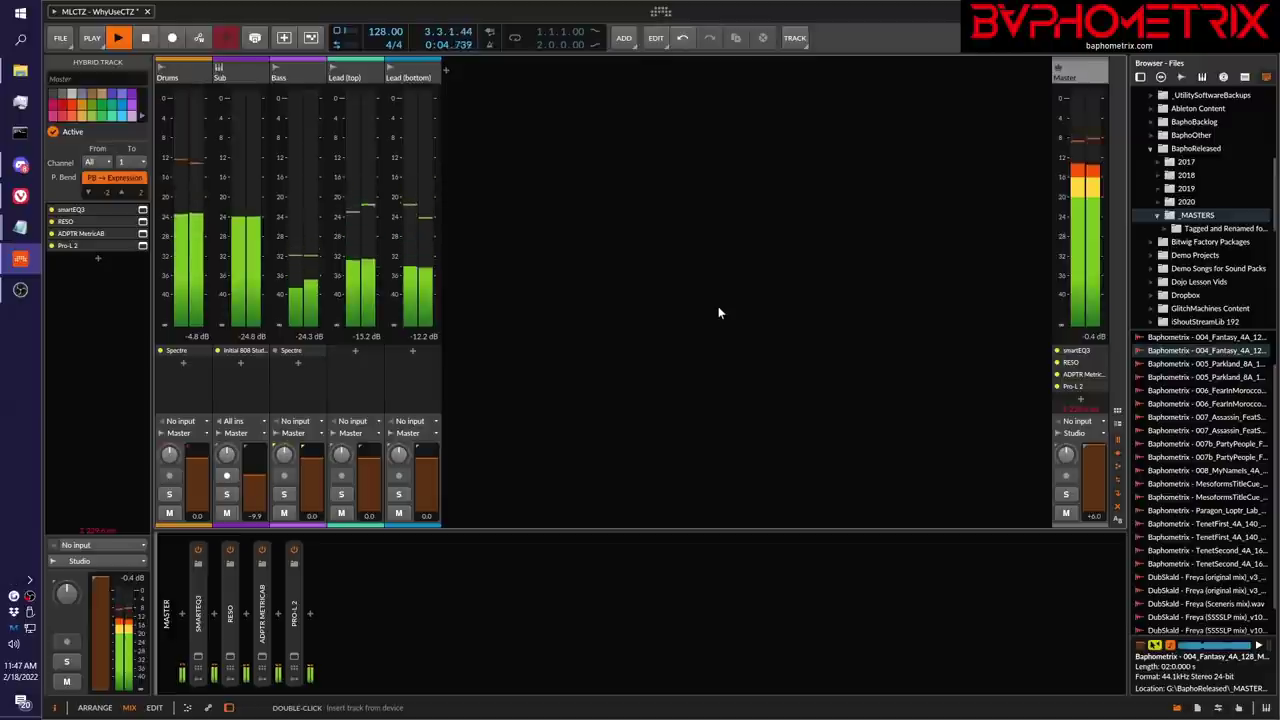
key(space)
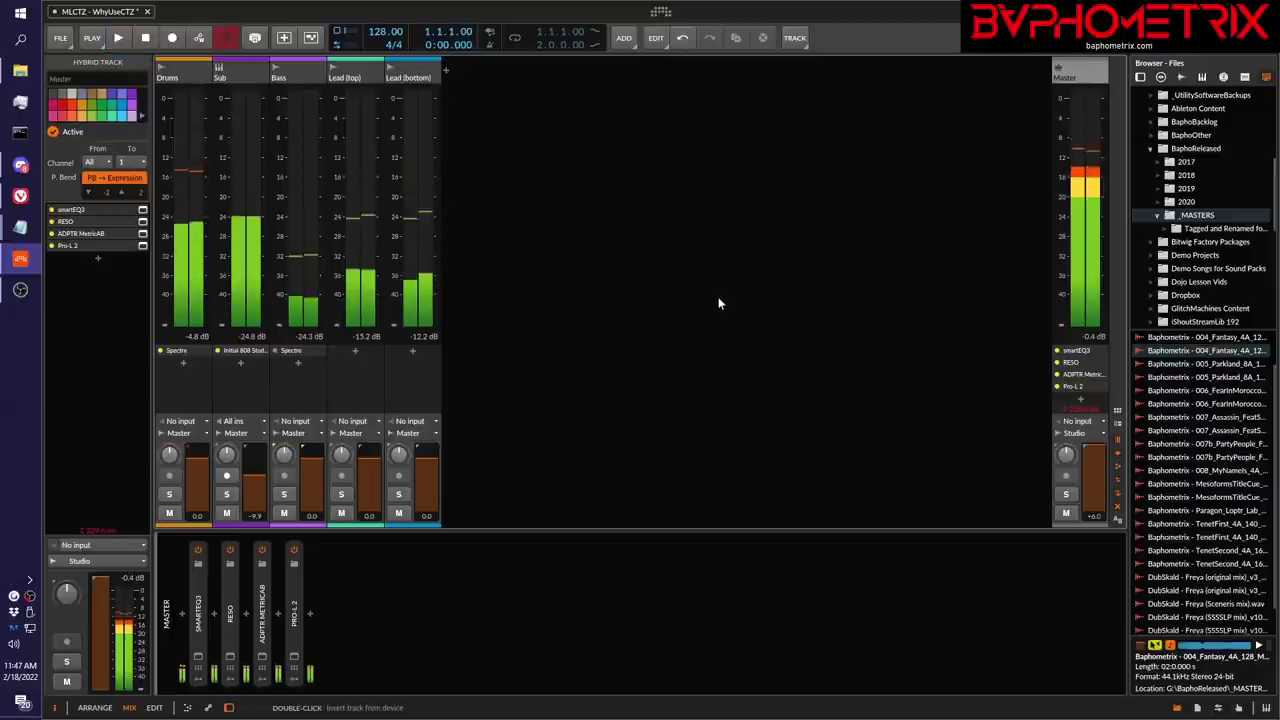
click(294, 656)
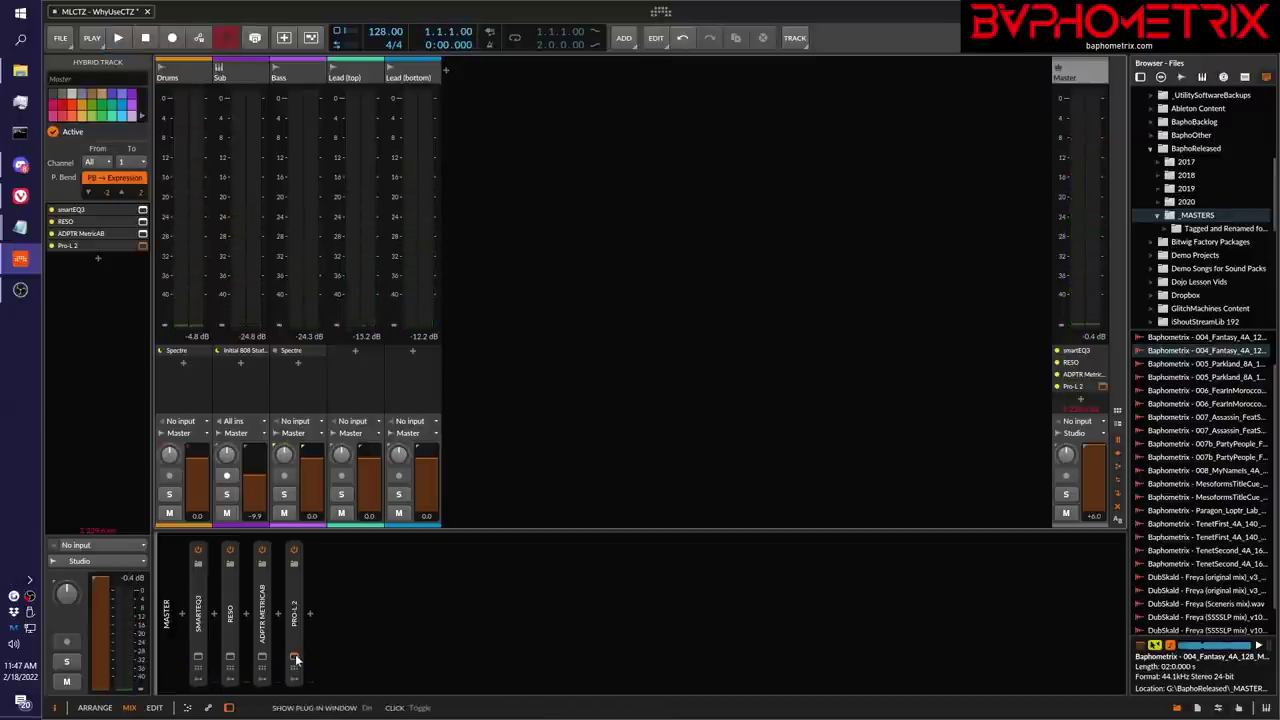
drag(757, 308, 750, 177)
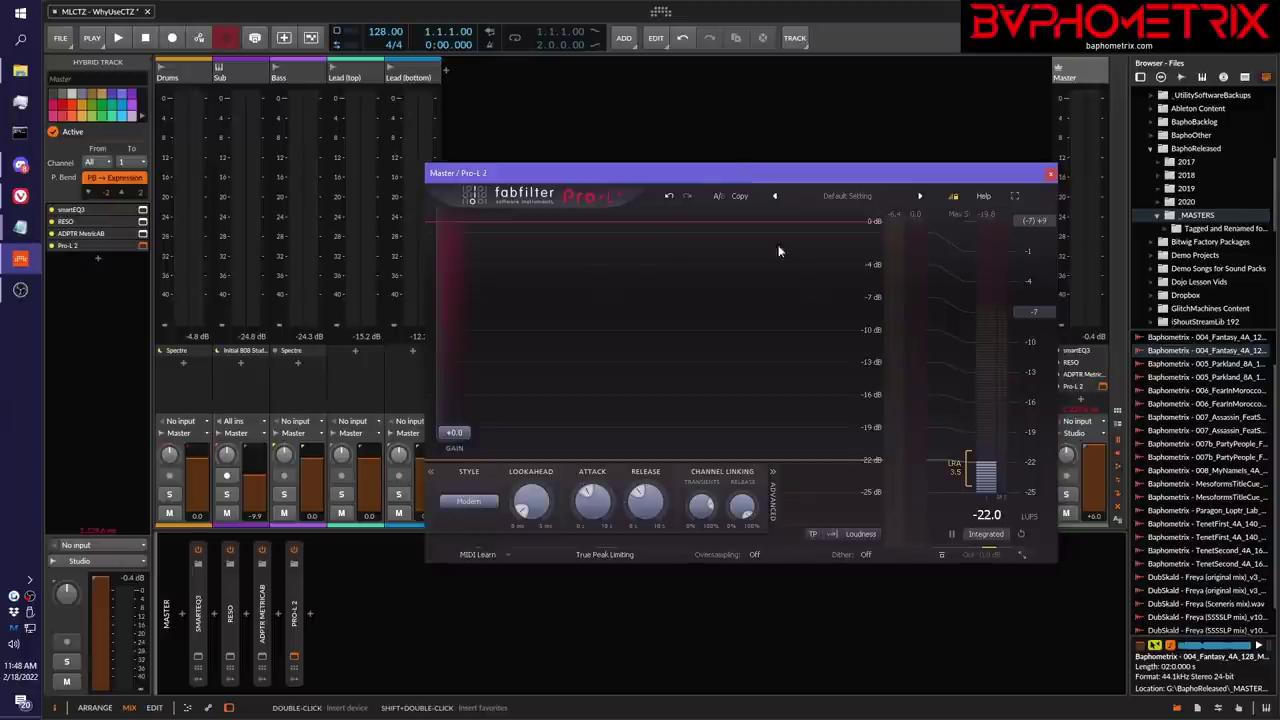
- Play the mix through Pro-L 2 to check its loudness, and reset the integrated loudness measurement
key(space)
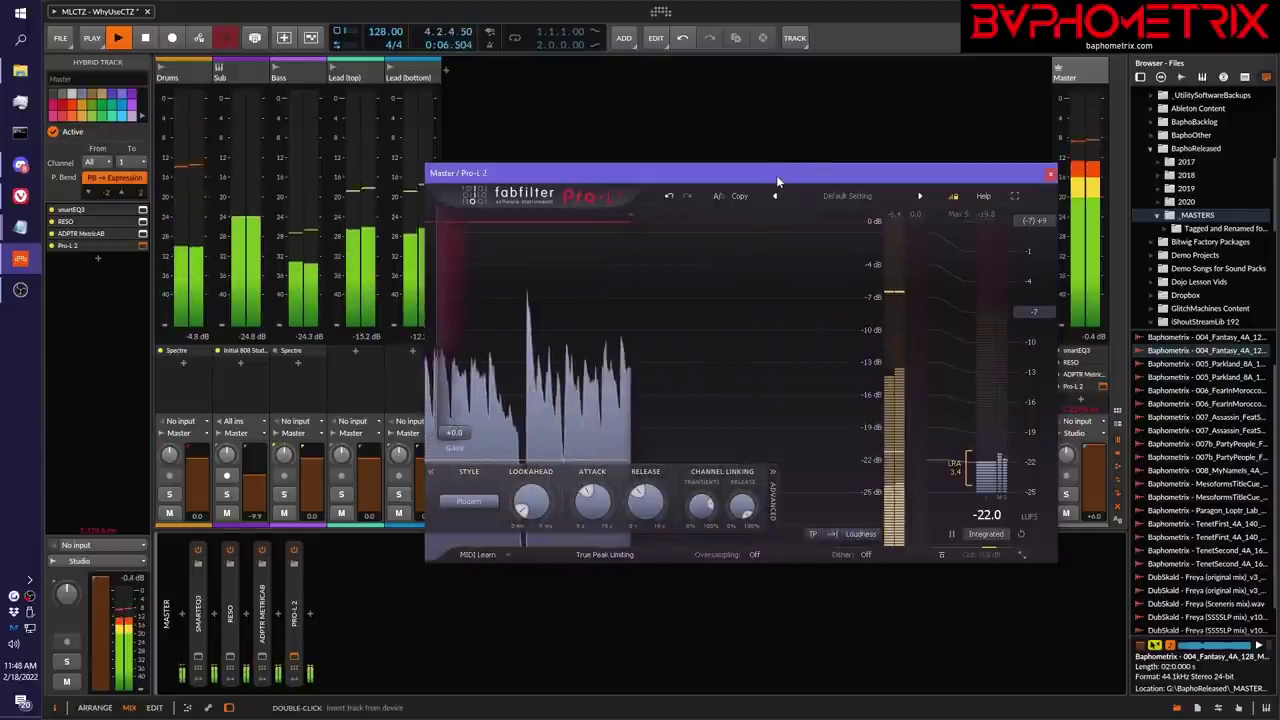
key(space)
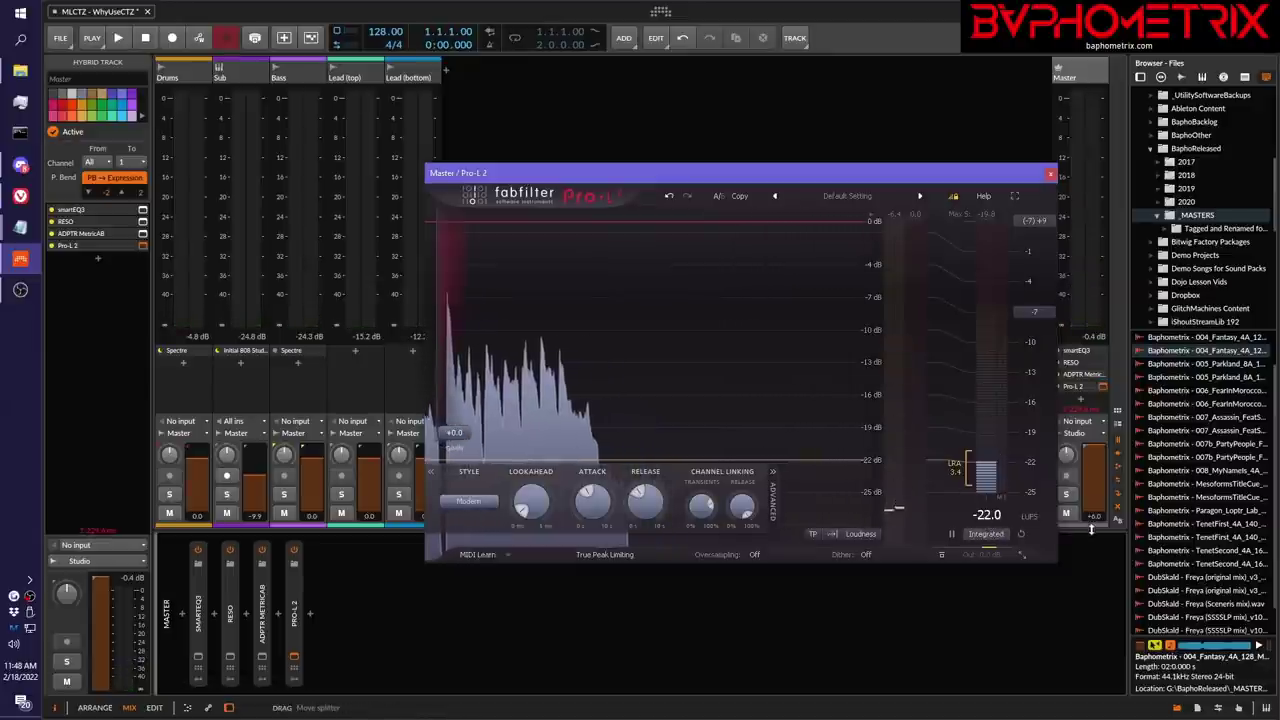
click(1021, 537)
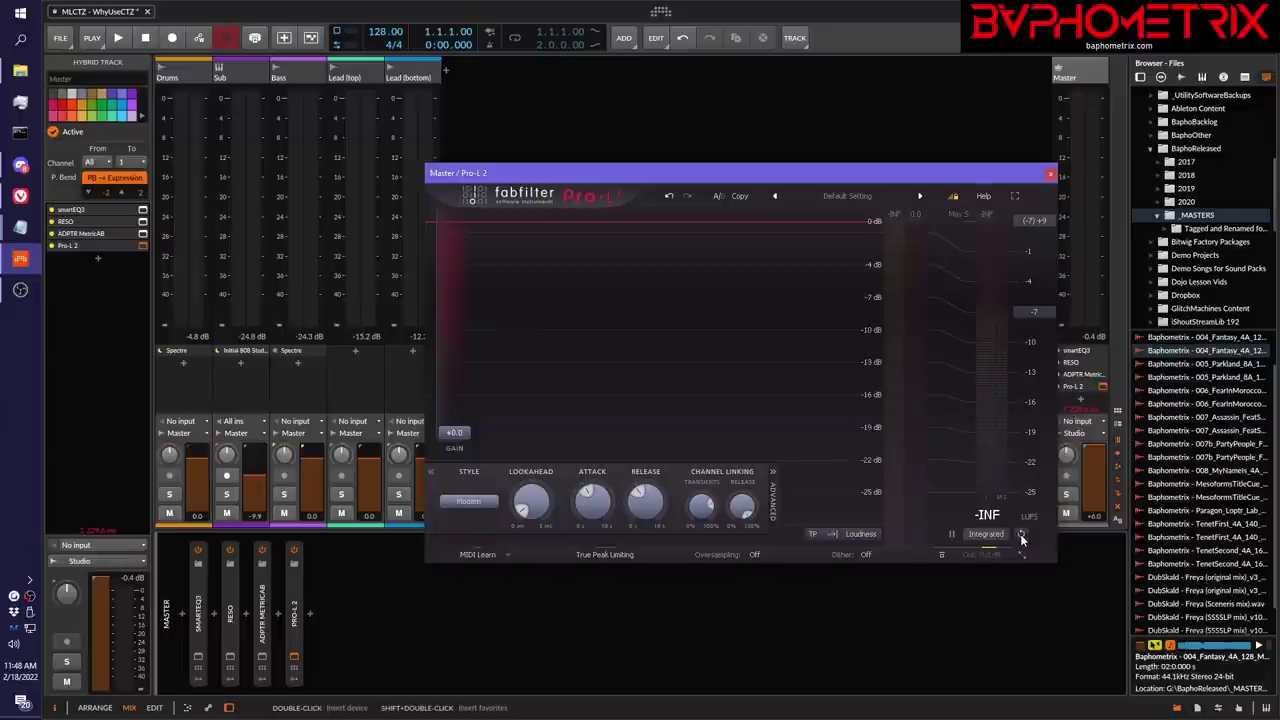
mouse_move(458, 440)
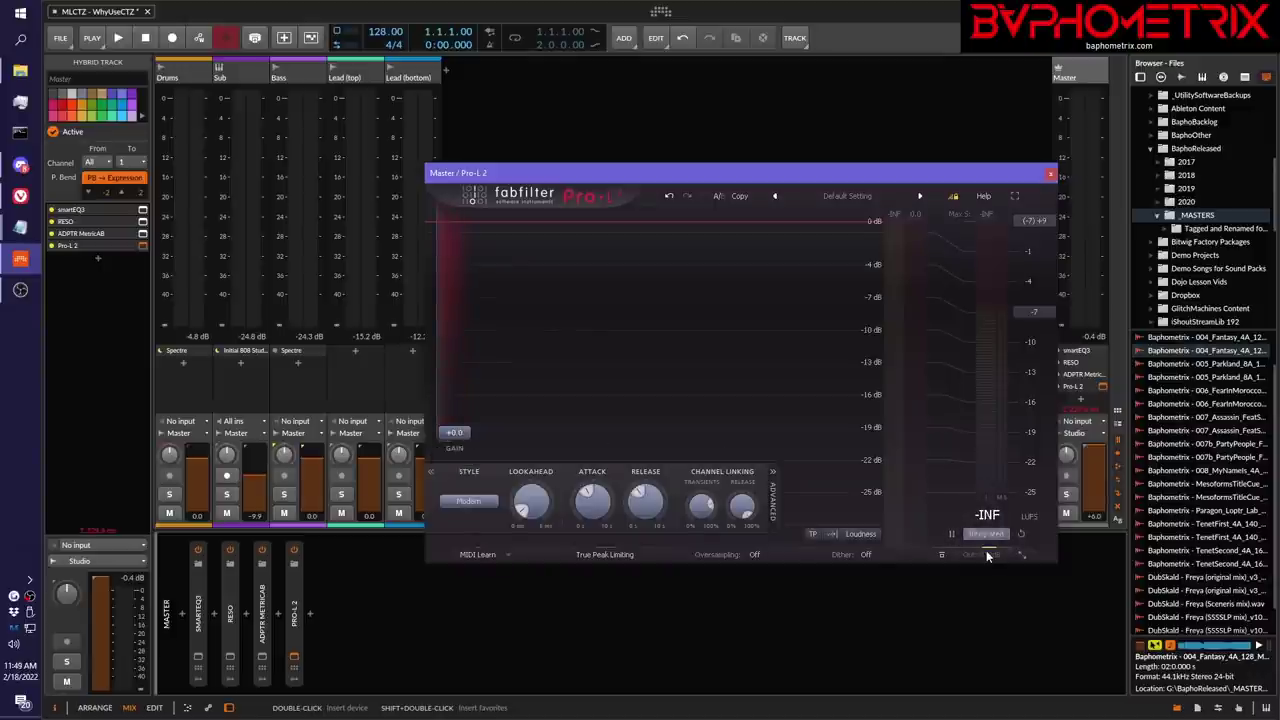
- Raise Pro-L 2's gain to +16.7 dB while the mix plays, reset the loudness measurement, and replay the mix to check its integrated loudness
mouse_move(988, 547)
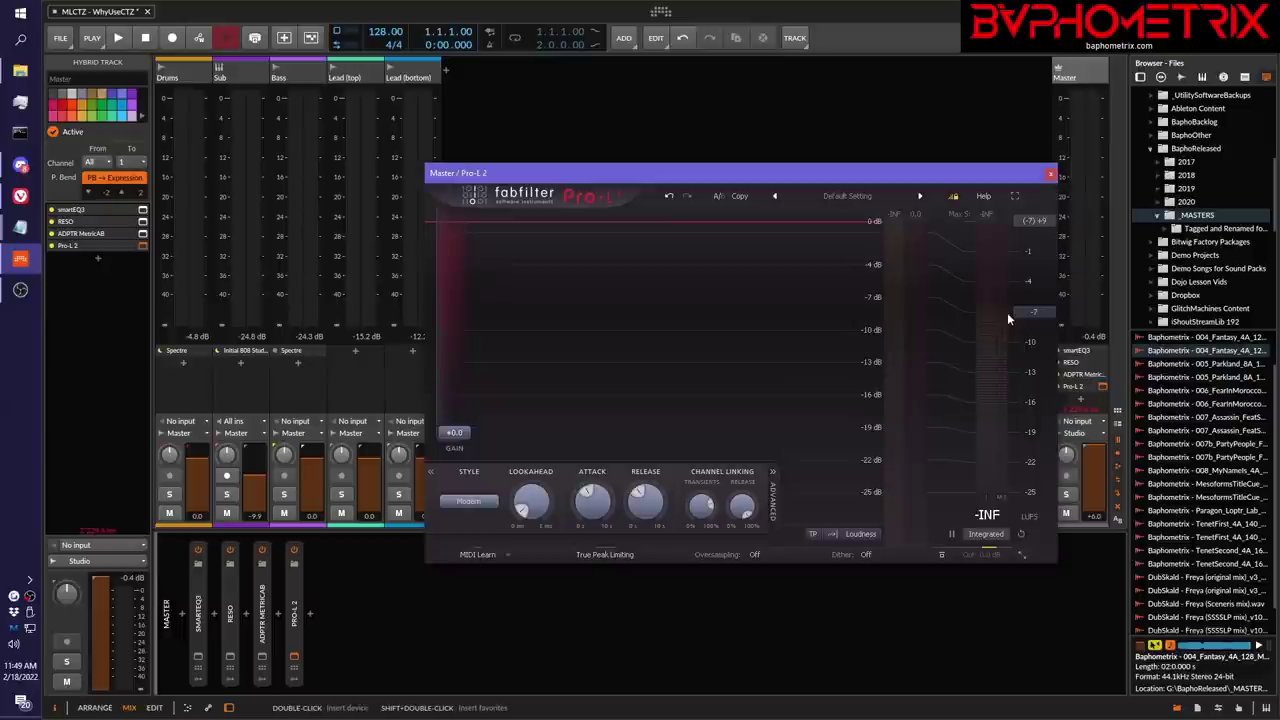
mouse_move(456, 402)
key(space)
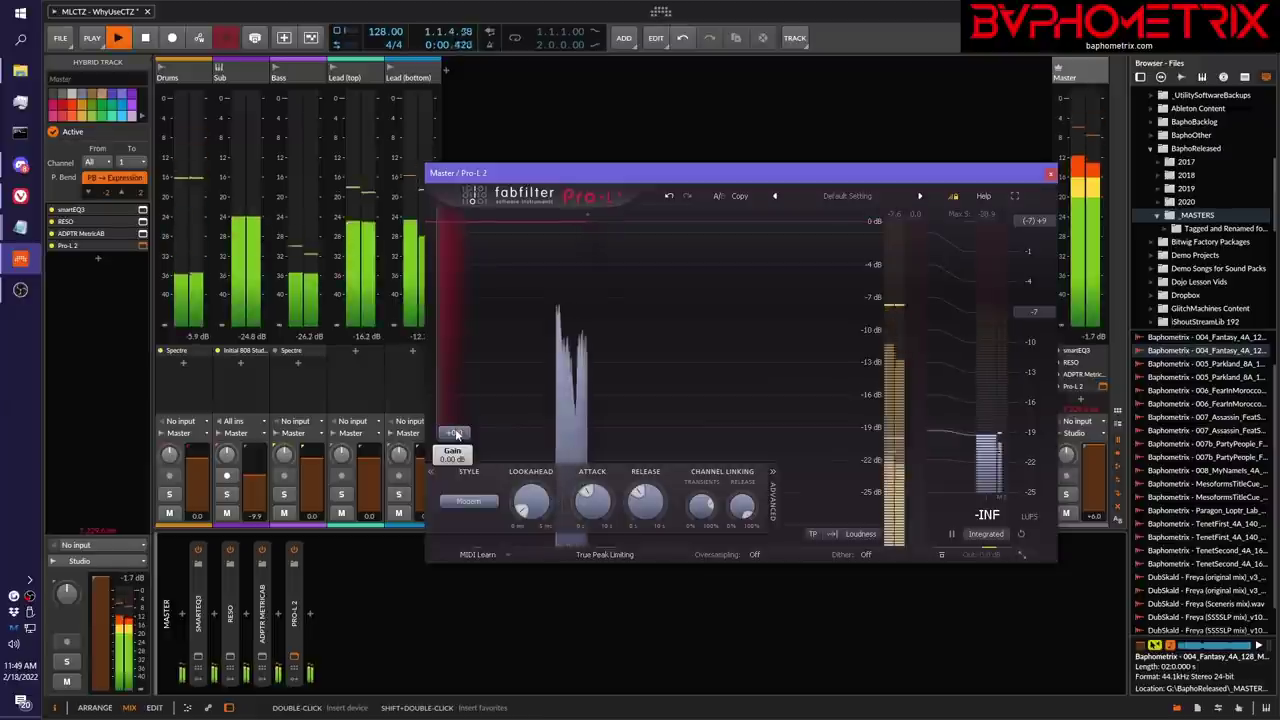
drag(456, 432, 476, 317)
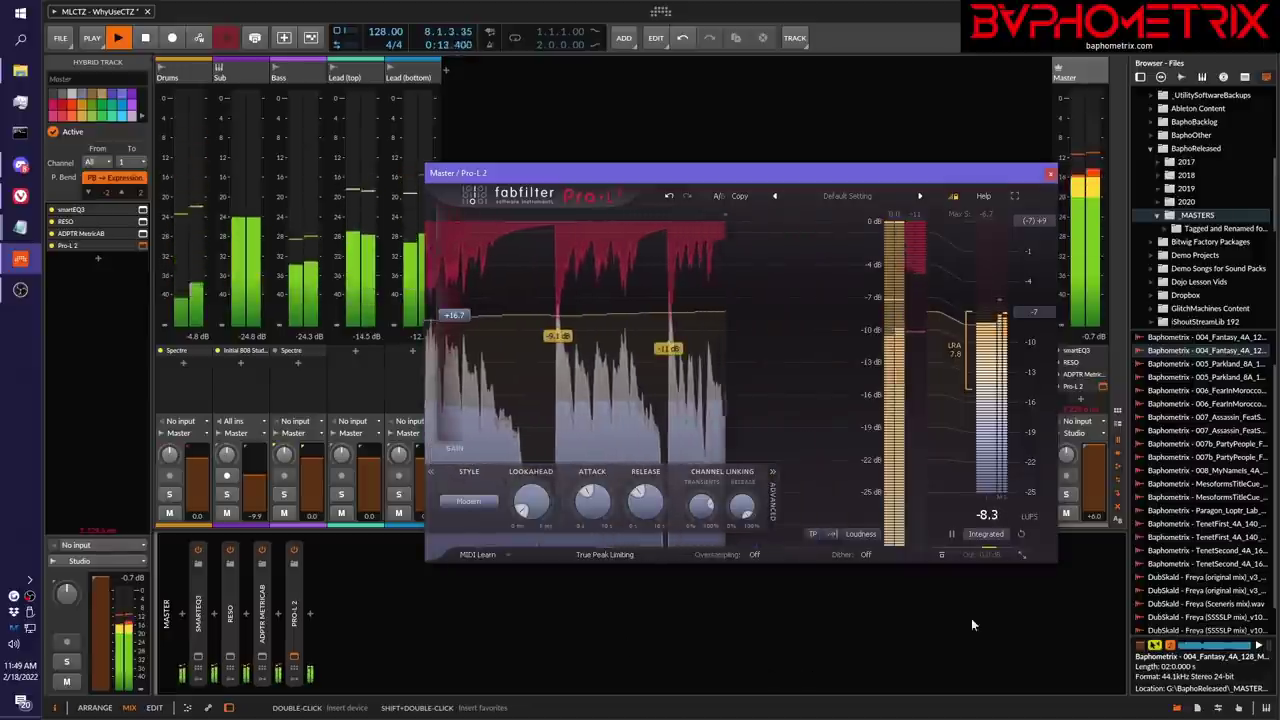
key(space)
click(1021, 533)
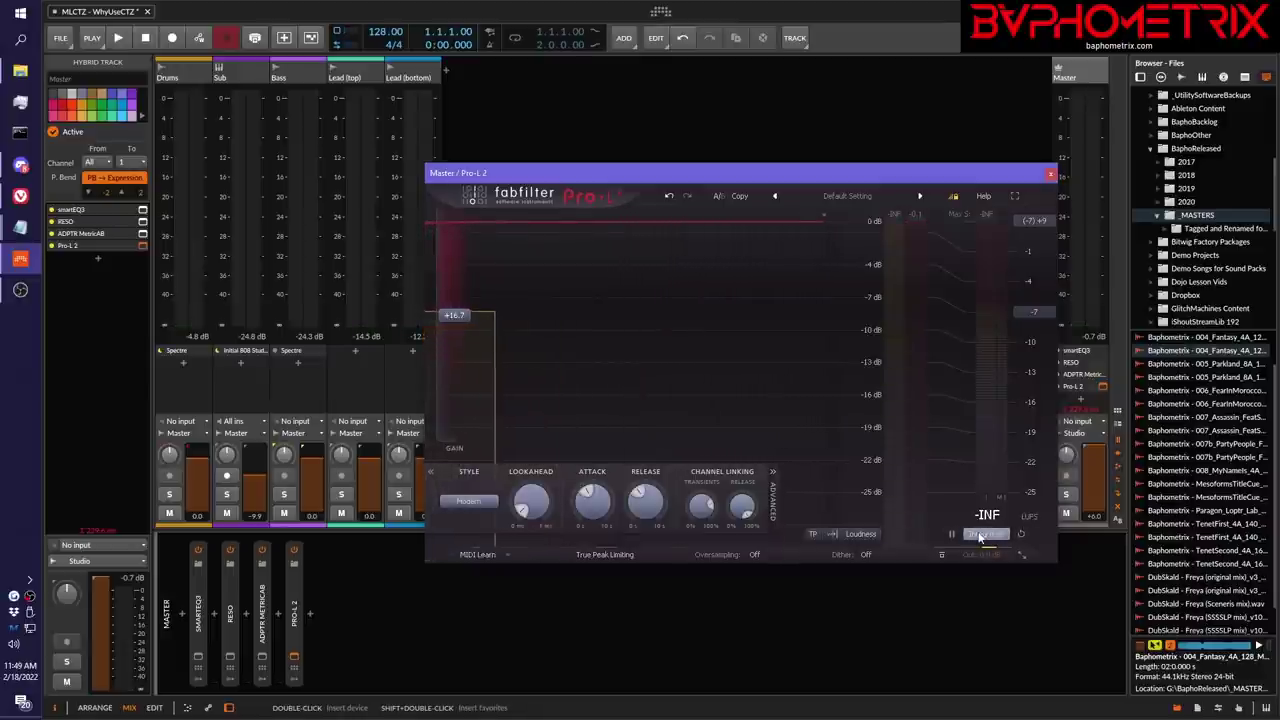
key(space)
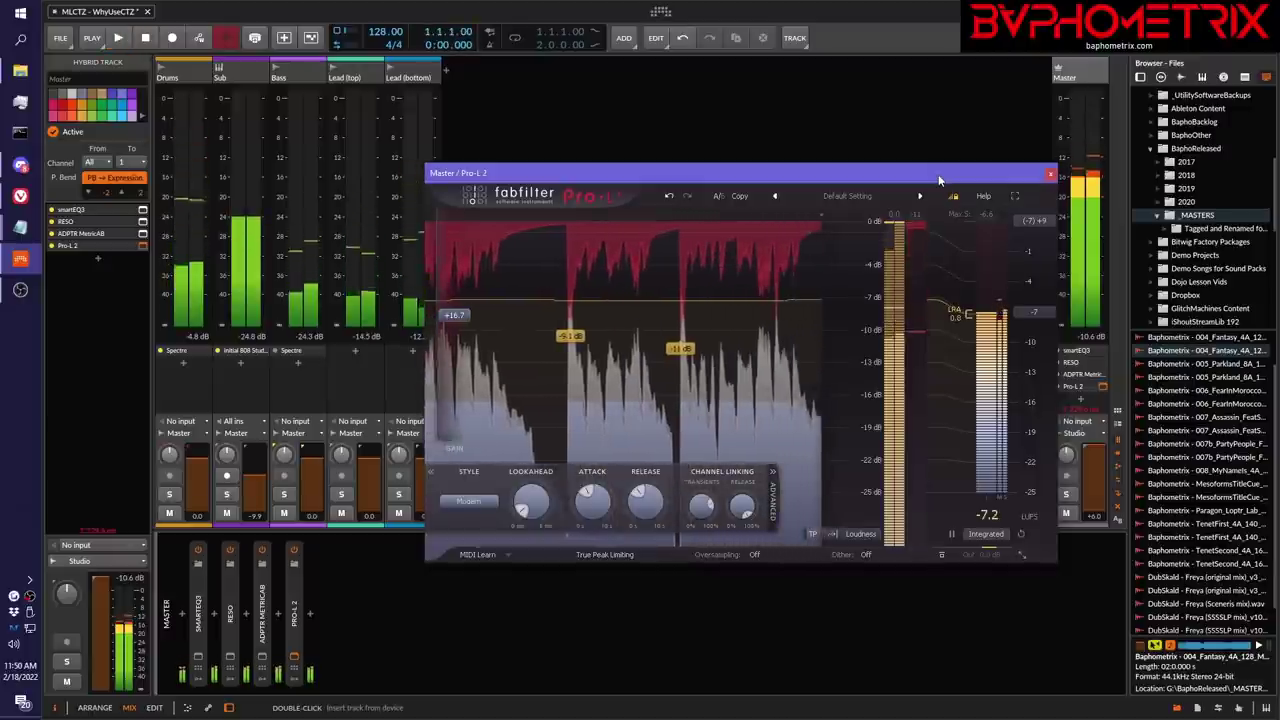
key(space)
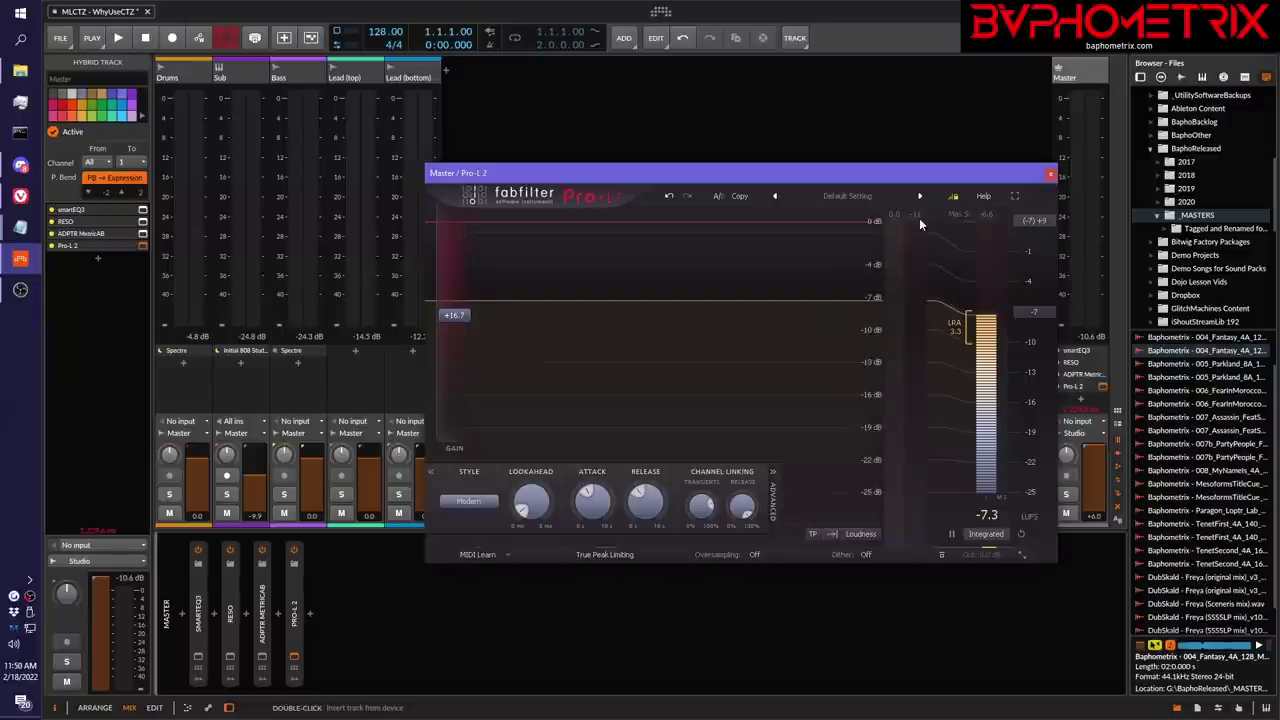
- Compare the playing mix with and without limiting by toggling Pro-L 2's bypass, leave it bypassed, stop playback and close the plug-in window
click(942, 554)
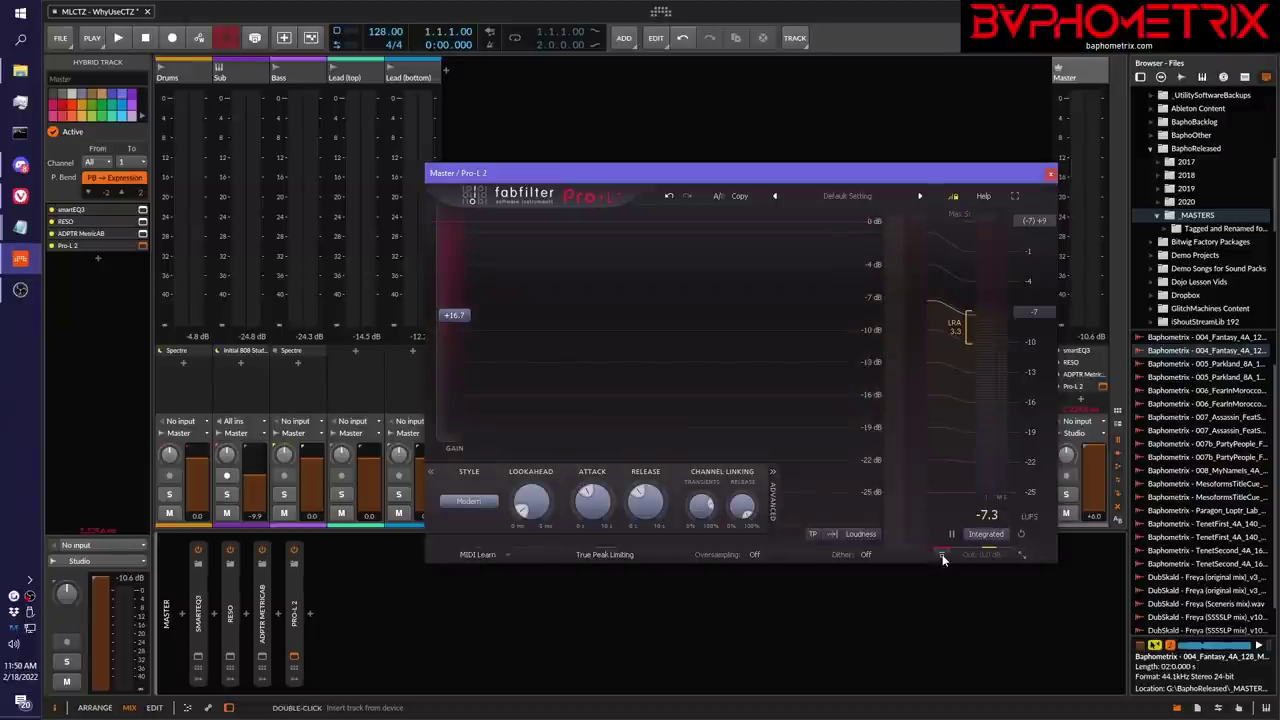
click(942, 554)
click(942, 555)
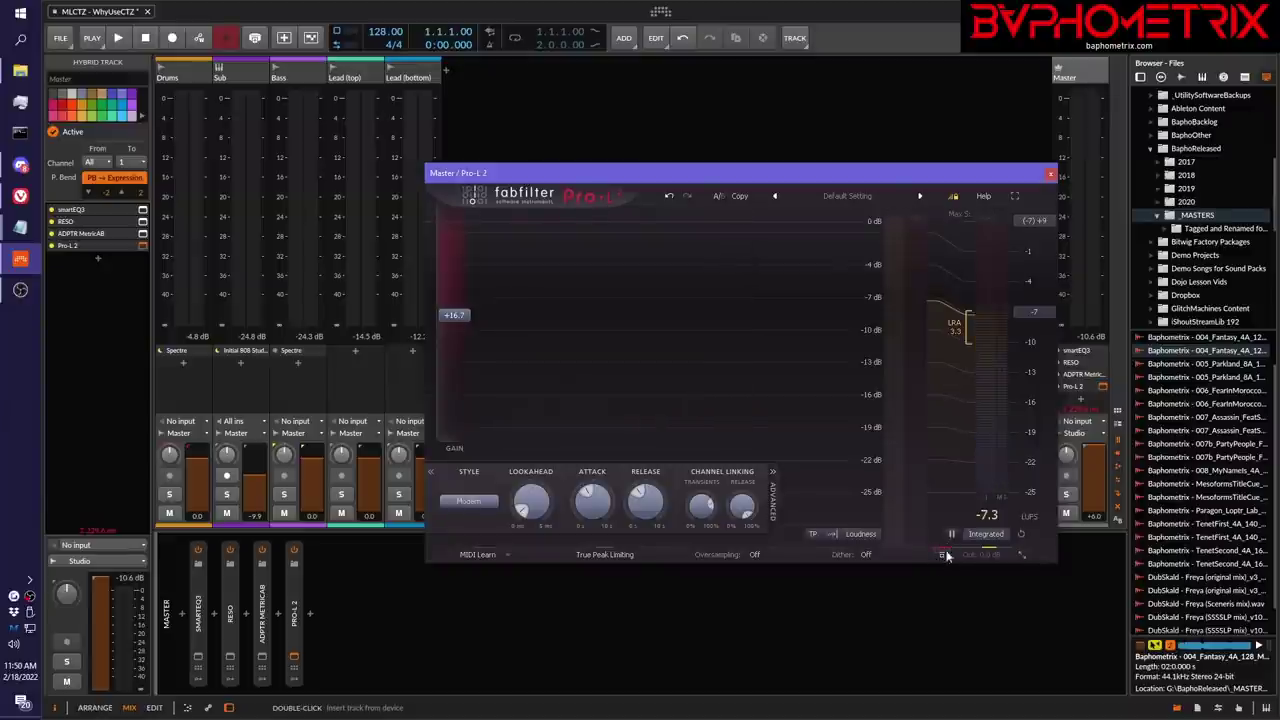
click(942, 555)
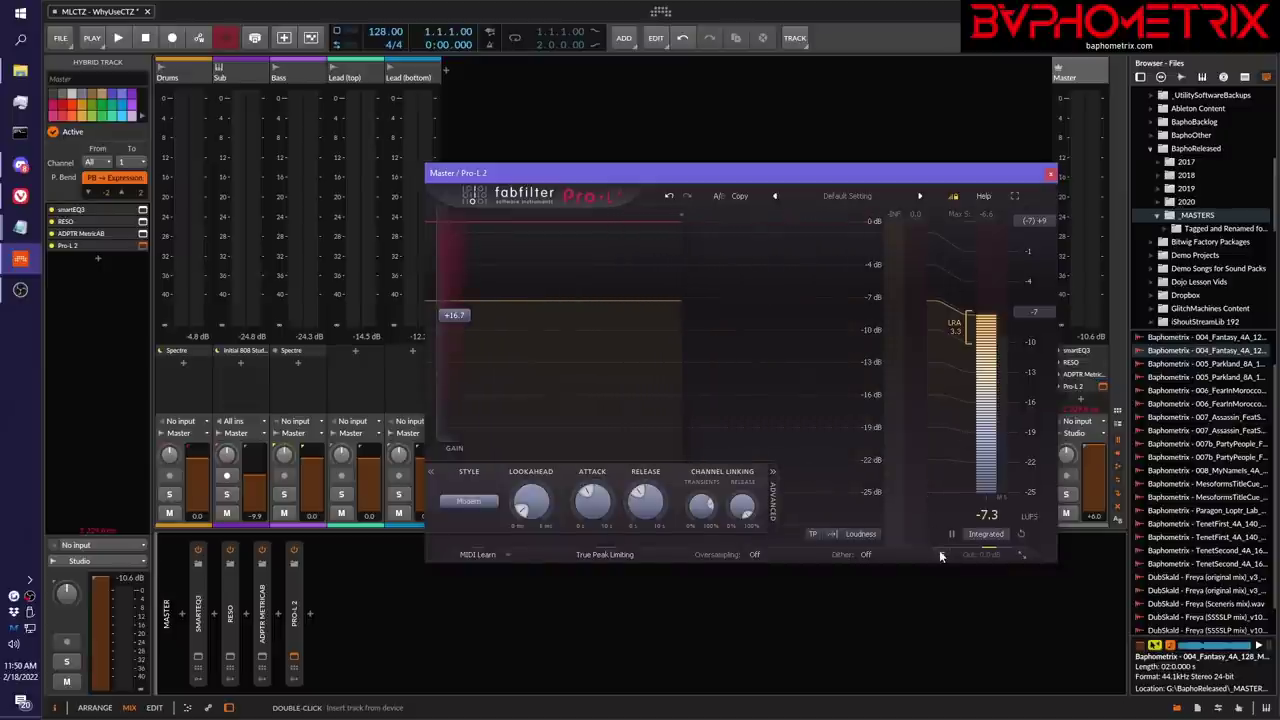
key(space)
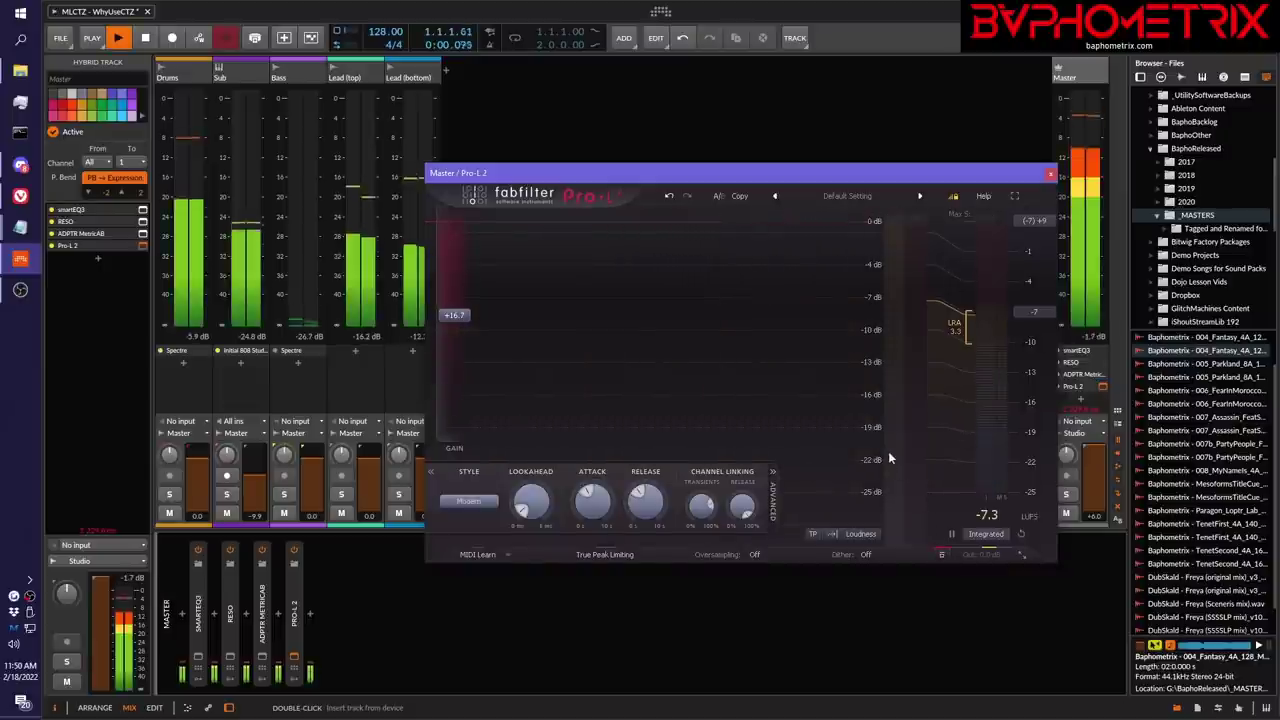
click(940, 554)
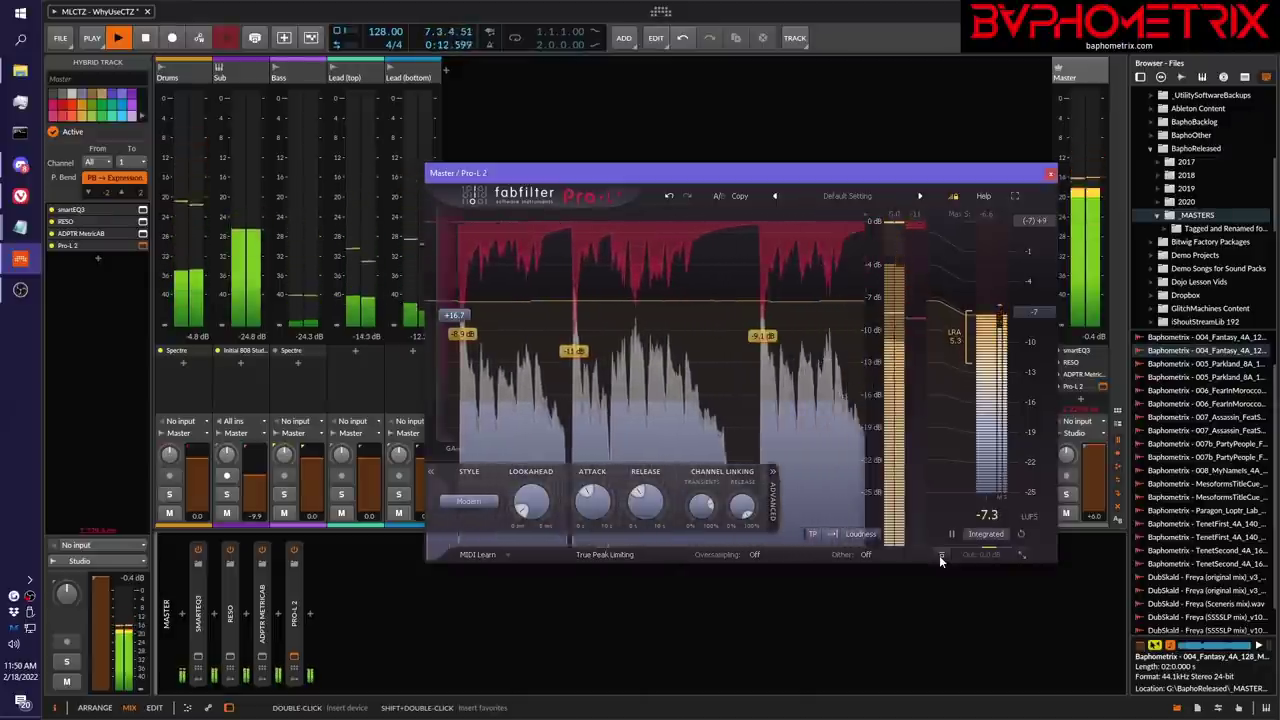
click(940, 554)
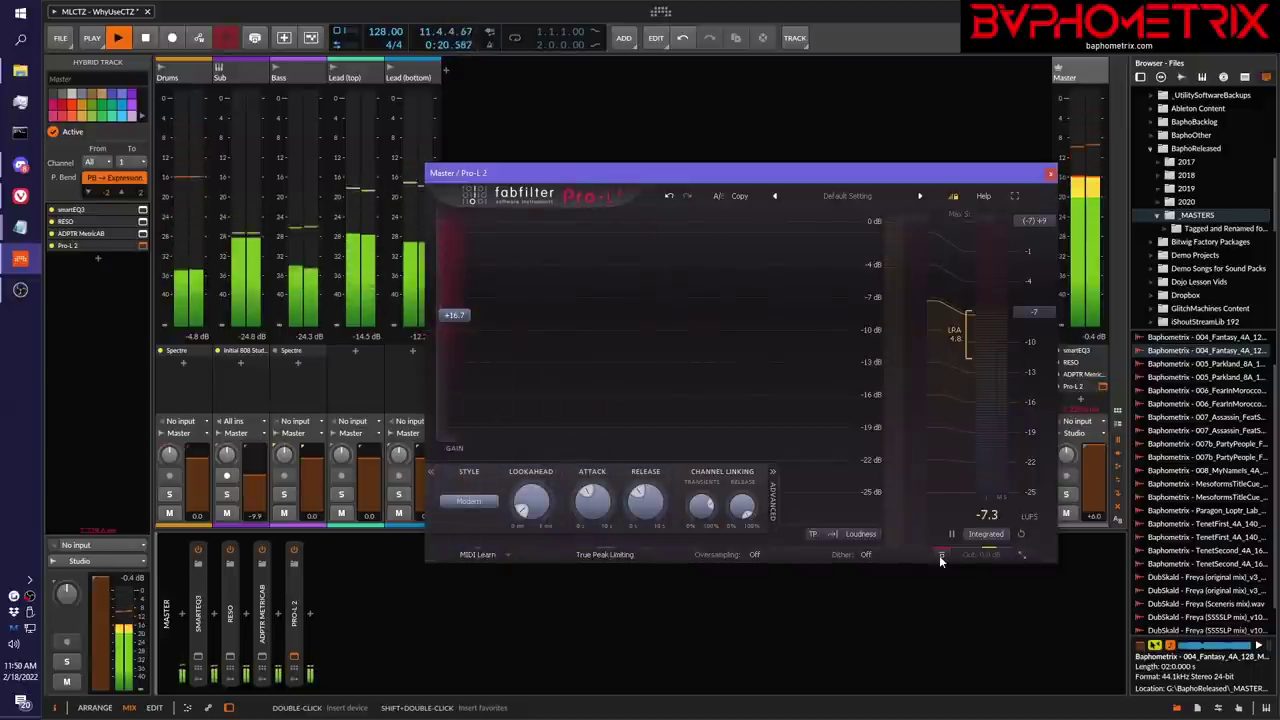
click(940, 555)
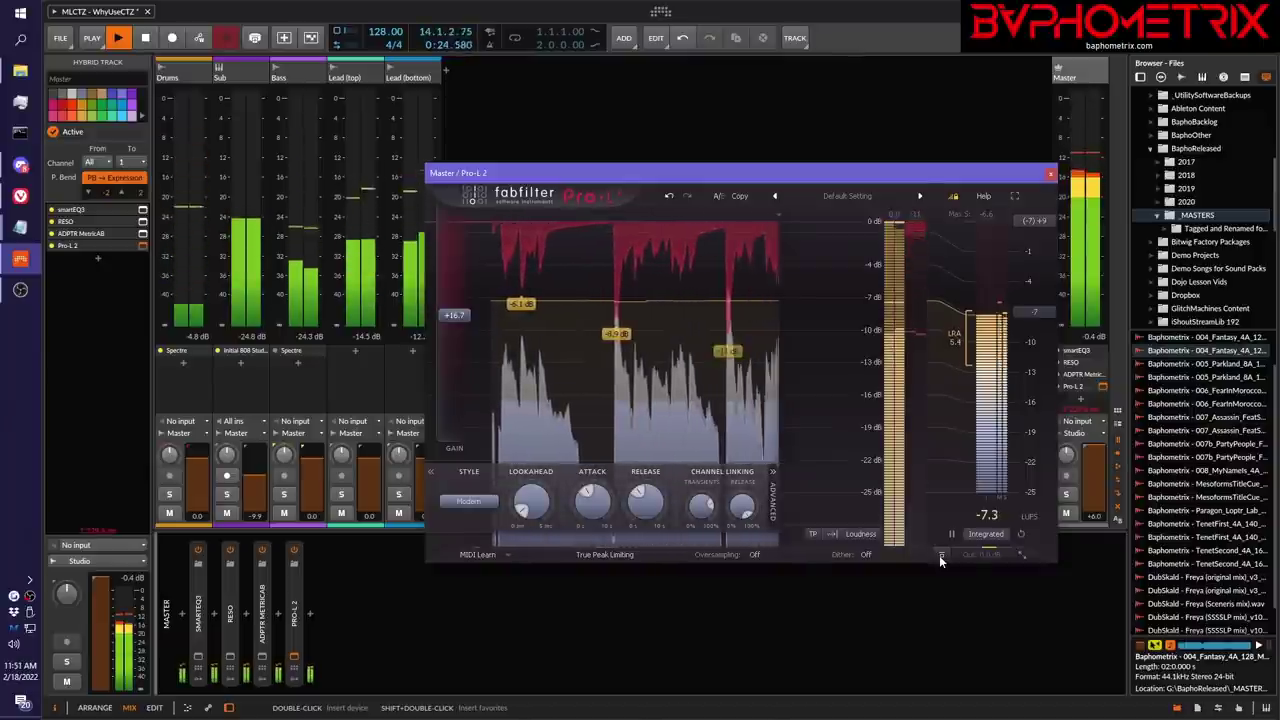
click(940, 555)
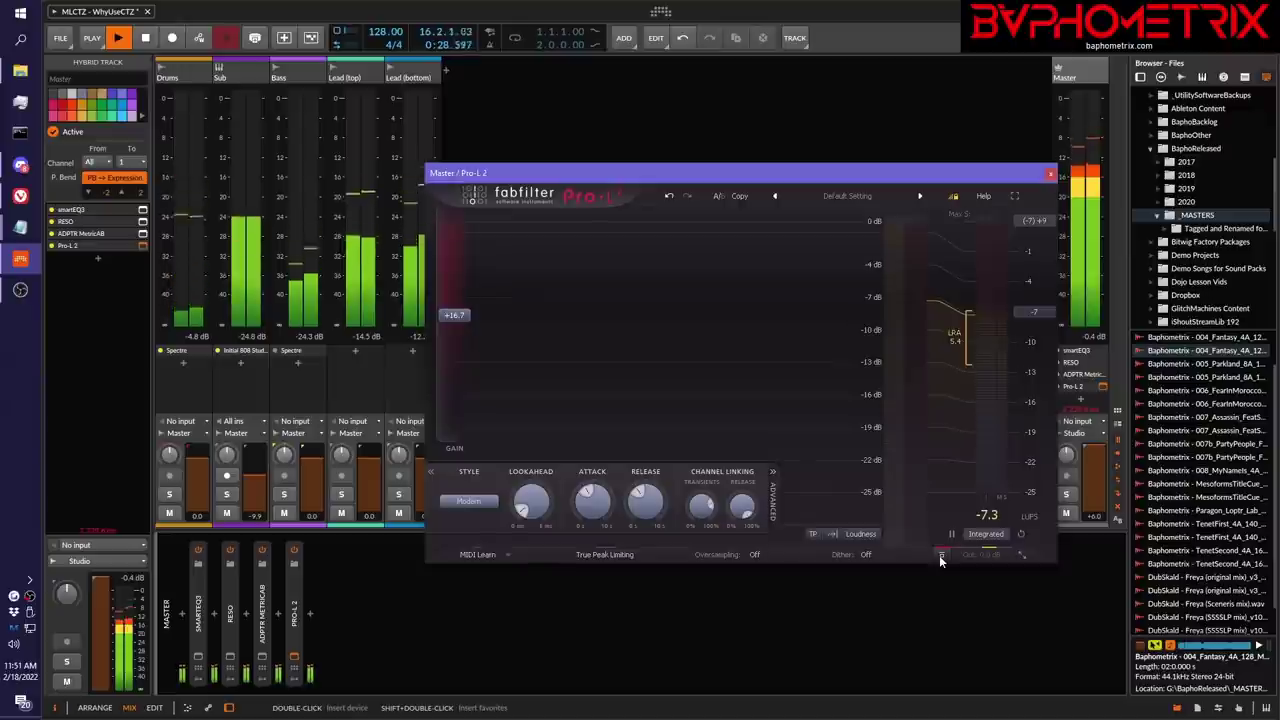
key(space)
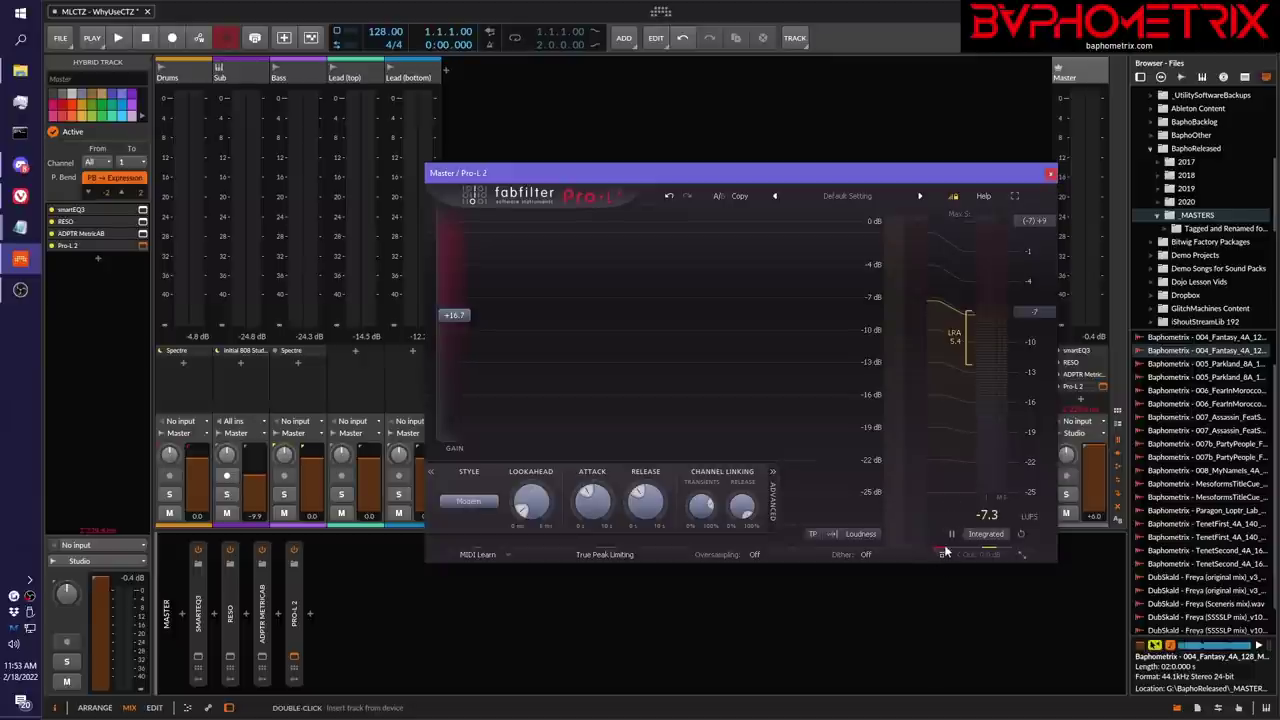
click(1050, 176)
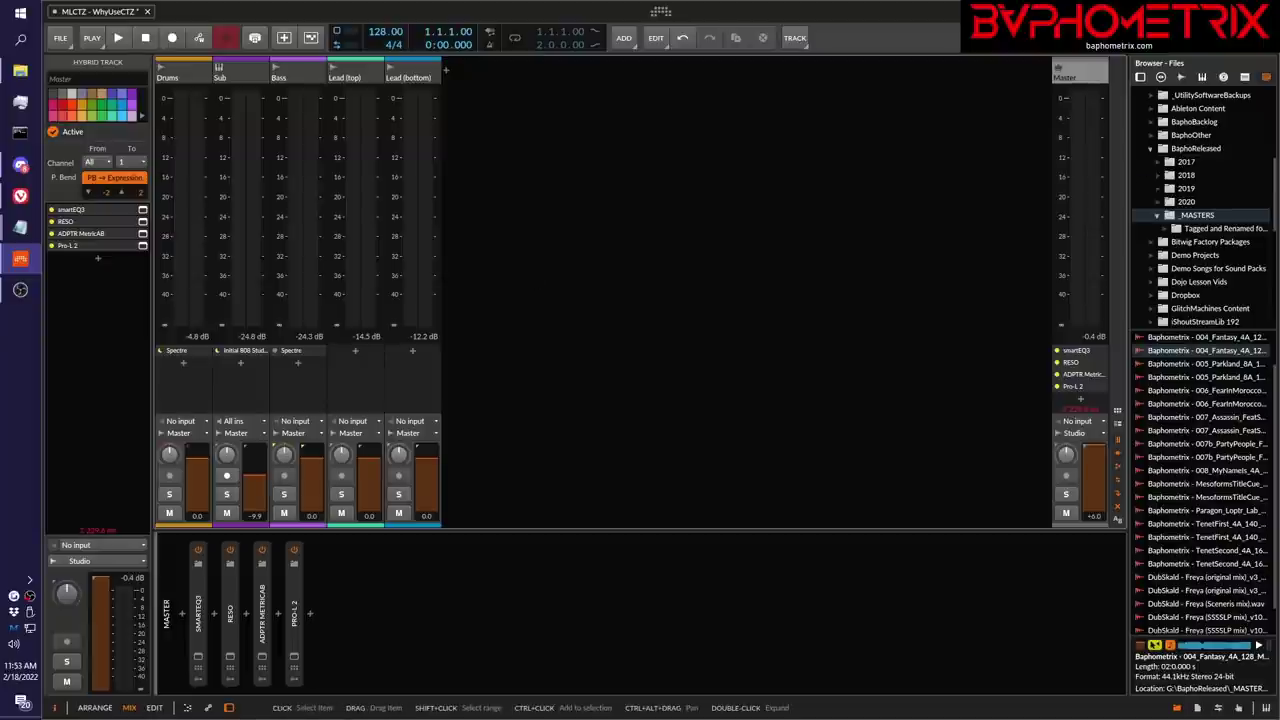
- Switch to the Notepad gainstaging notes, highlight "Driving plugins at the sweetspot for their modeled response", and move the notes out of view
click(20, 228)
drag(1125, 86, 725, 119)
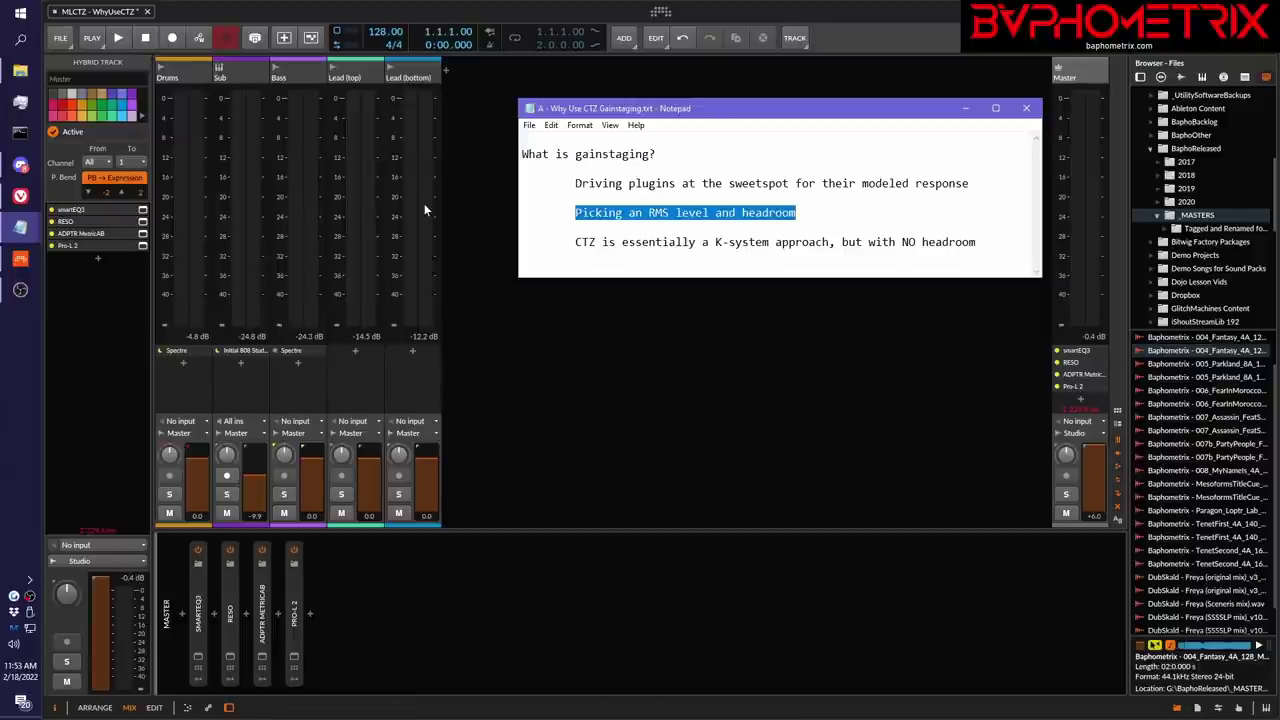
drag(722, 115, 685, 140)
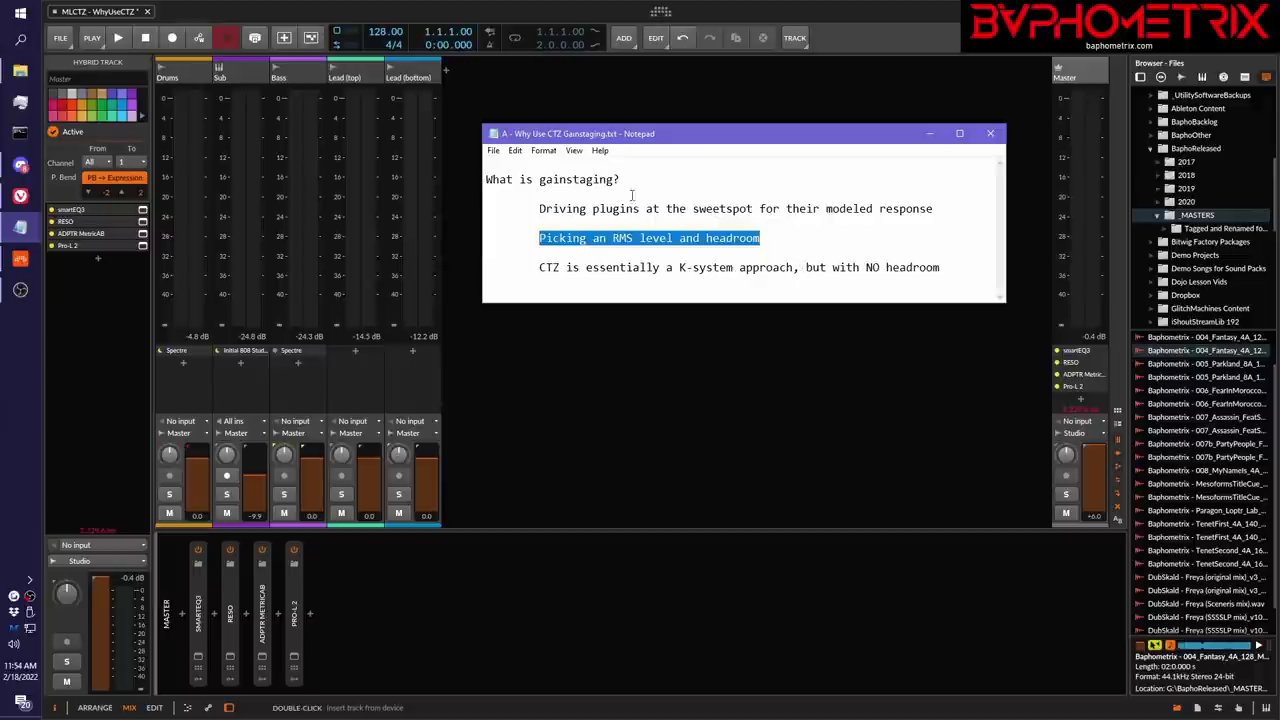
drag(538, 209, 937, 209)
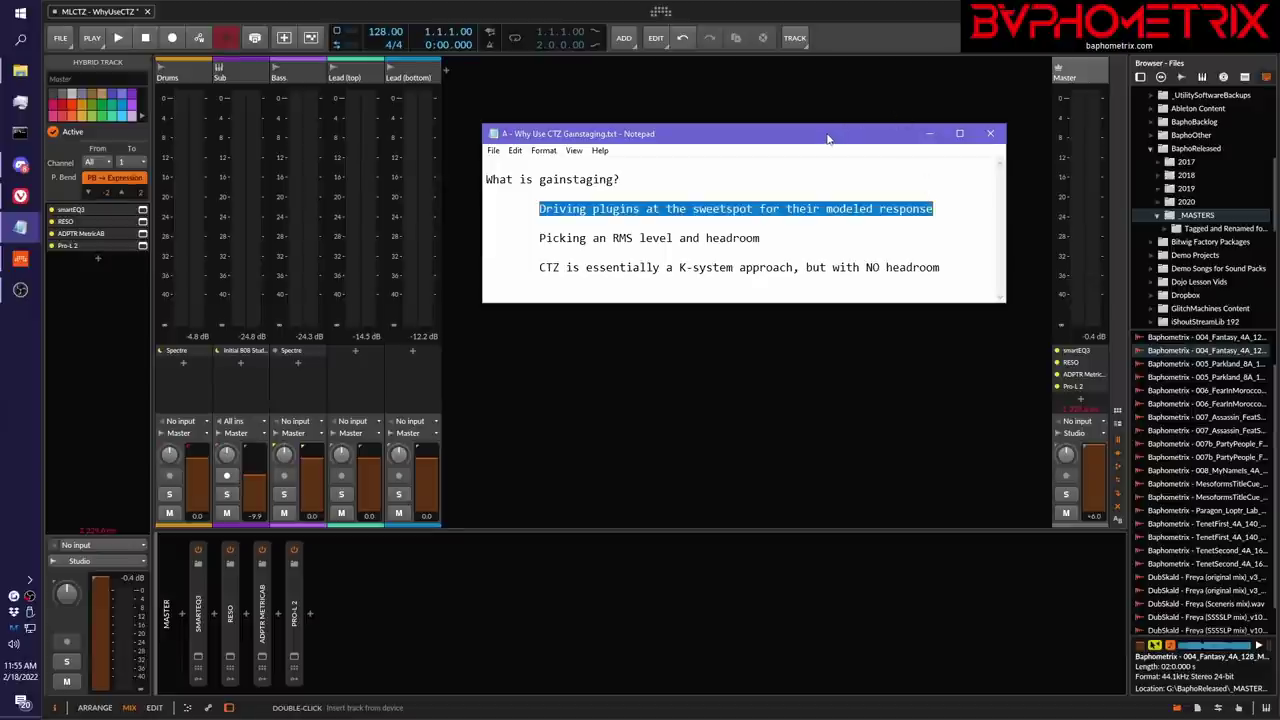
drag(828, 138, 1279, 140)
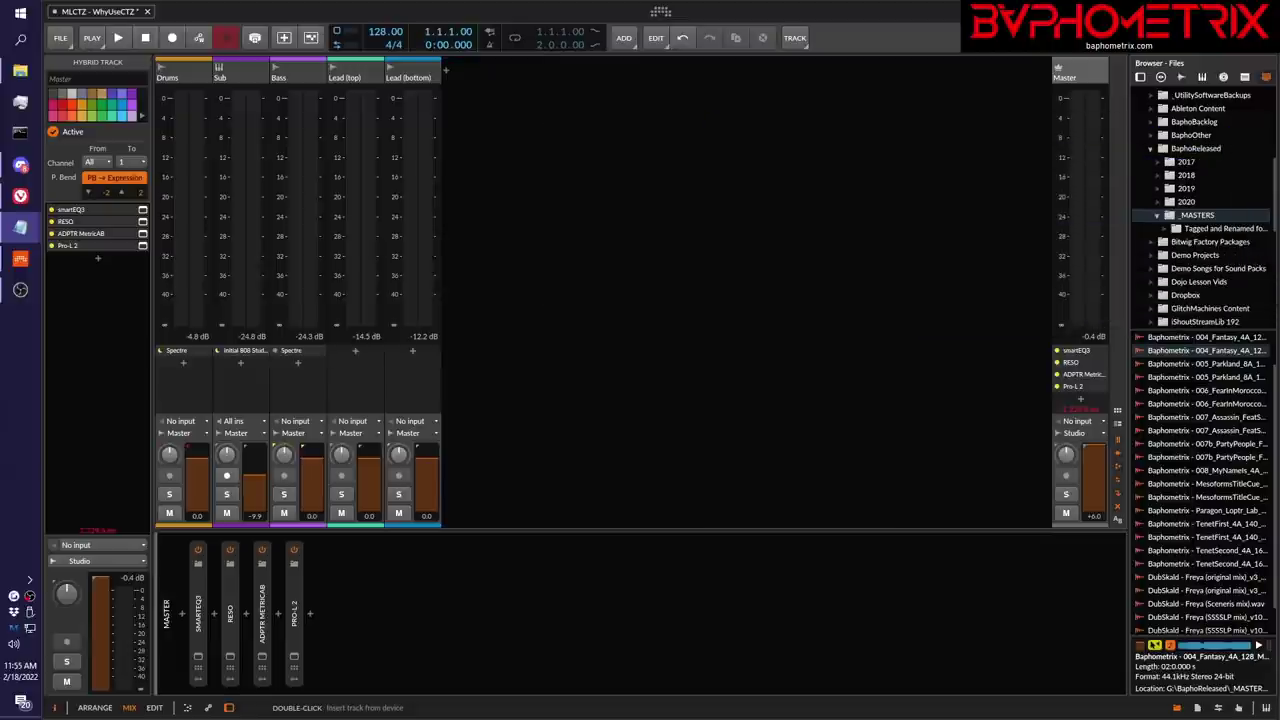
- Insert the CLA-76 Stereo compressor on the Lead (bottom) track and move its window clear of the track meters
double_click(408, 355)
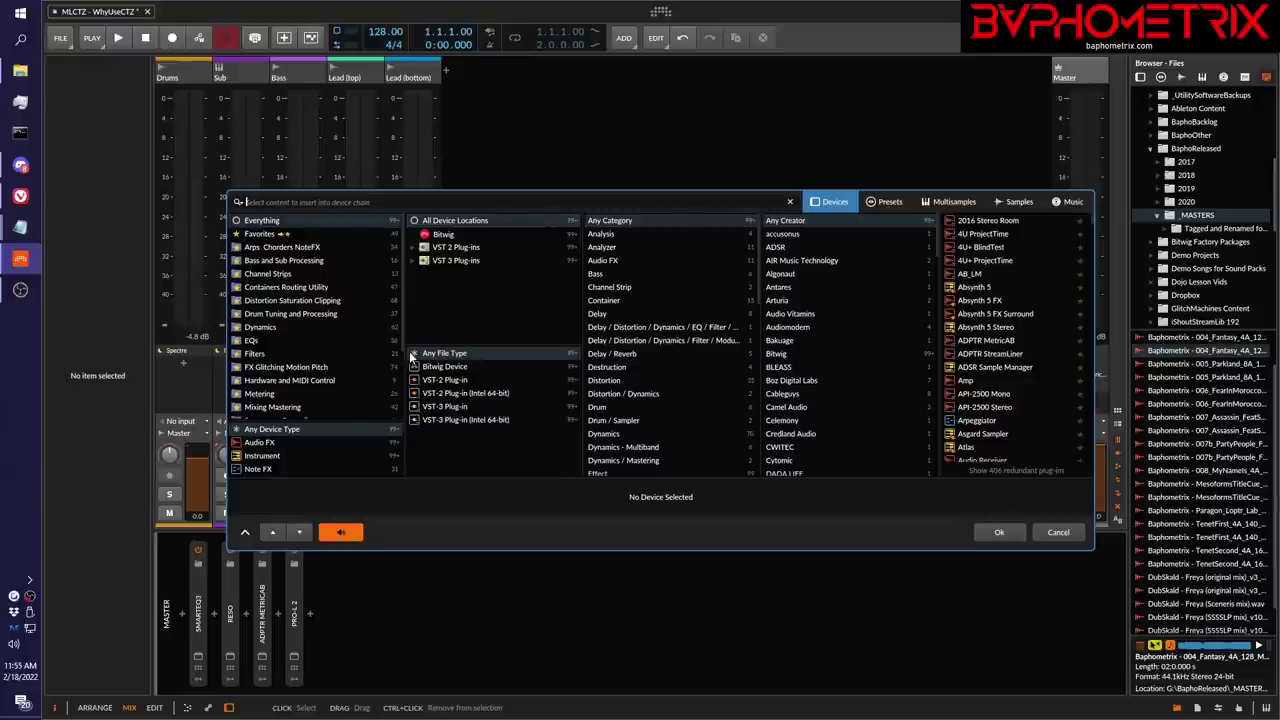
text(cla)
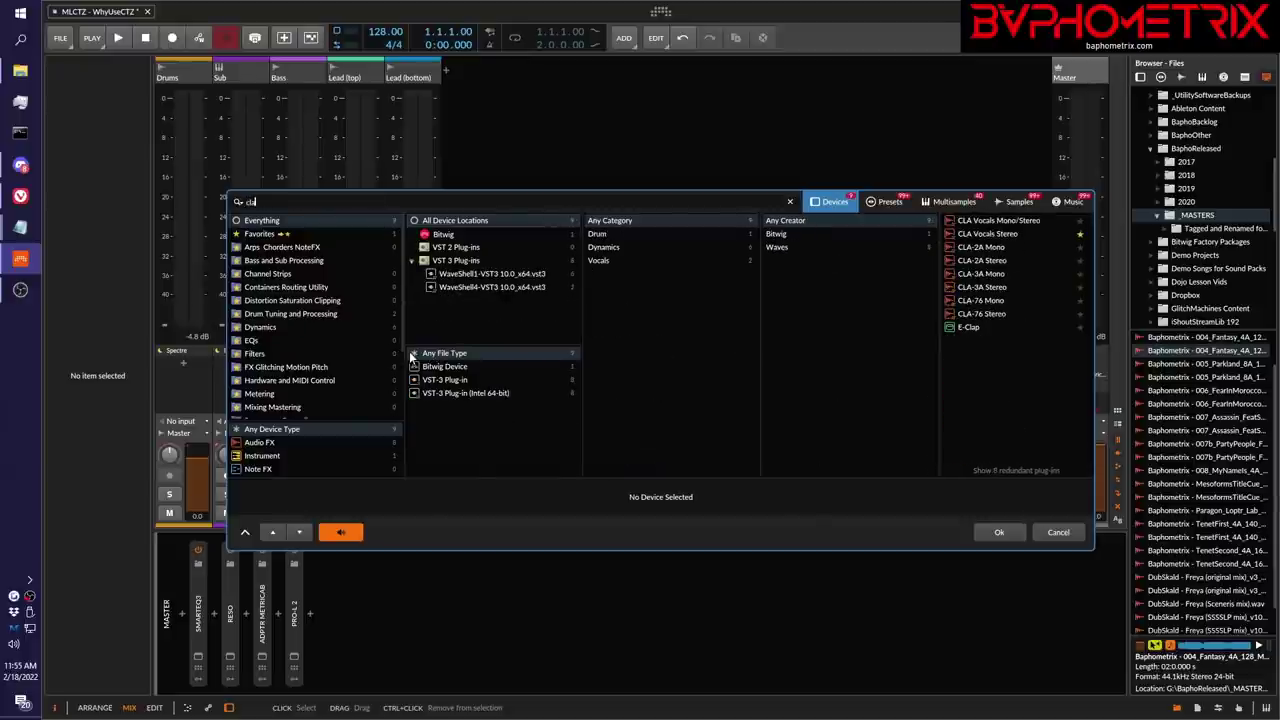
key(Down)
key(Down)
key(Down)
key(Down)
key(Down)
key(Down)
key(Down)
key(Down)
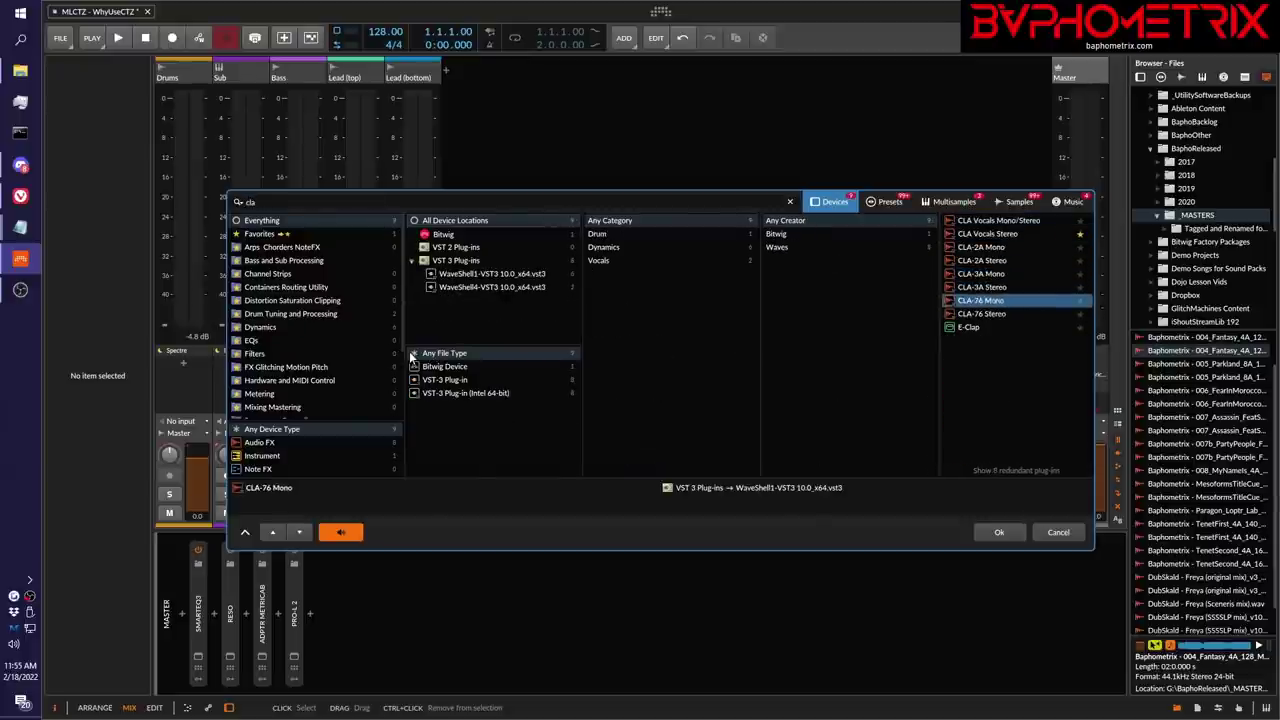
key(Return)
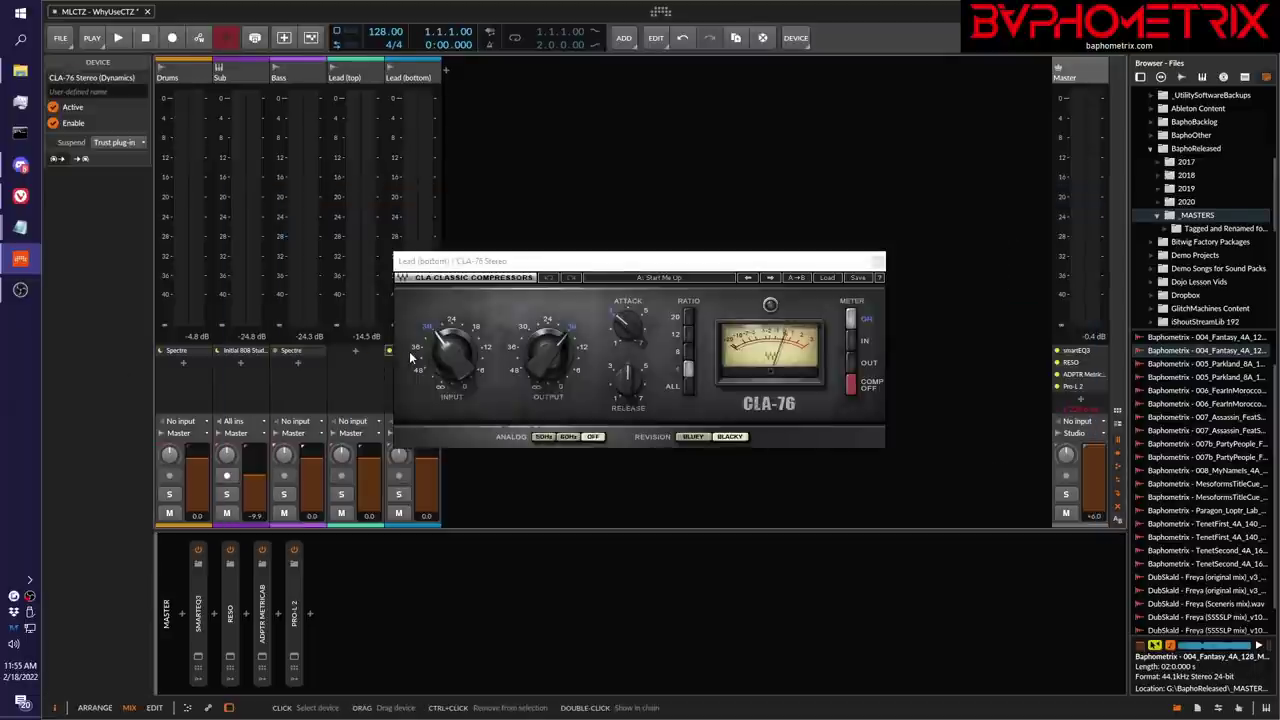
click(536, 260)
drag(536, 261, 658, 163)
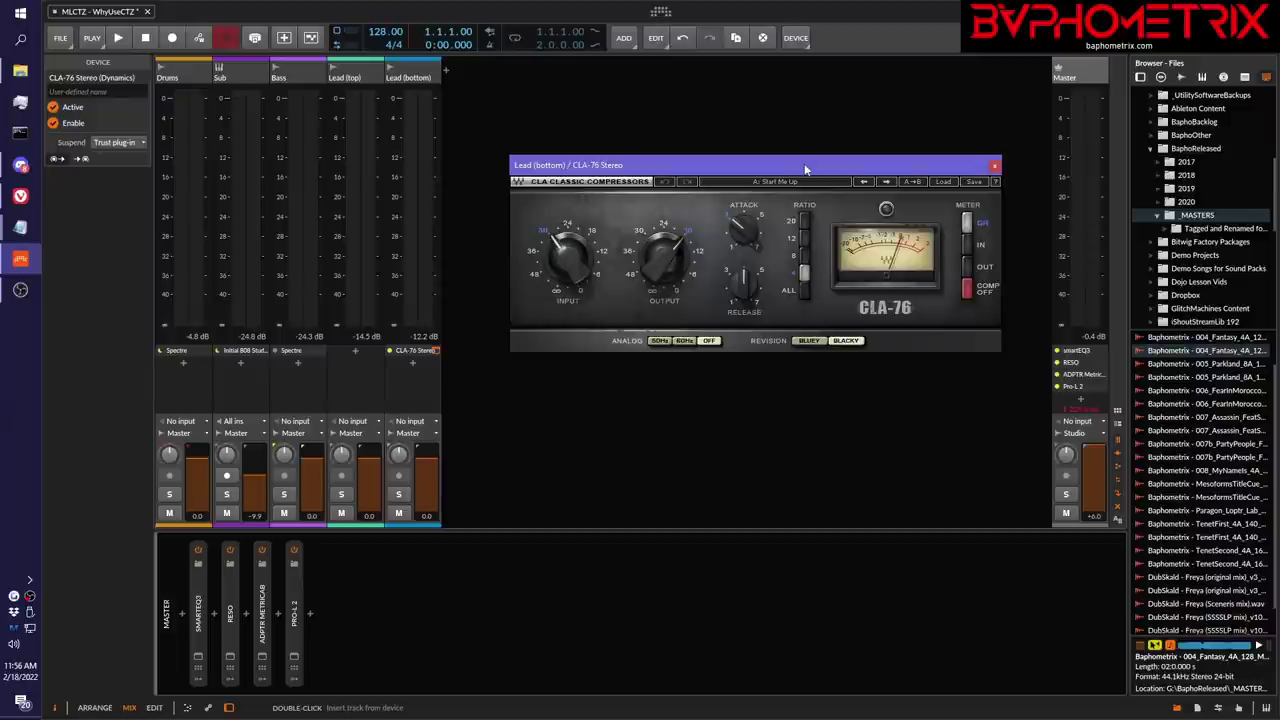
mouse_move(804, 163)
mouse_down()
mouse_move(786, 158)
mouse_move(812, 176)
mouse_up()
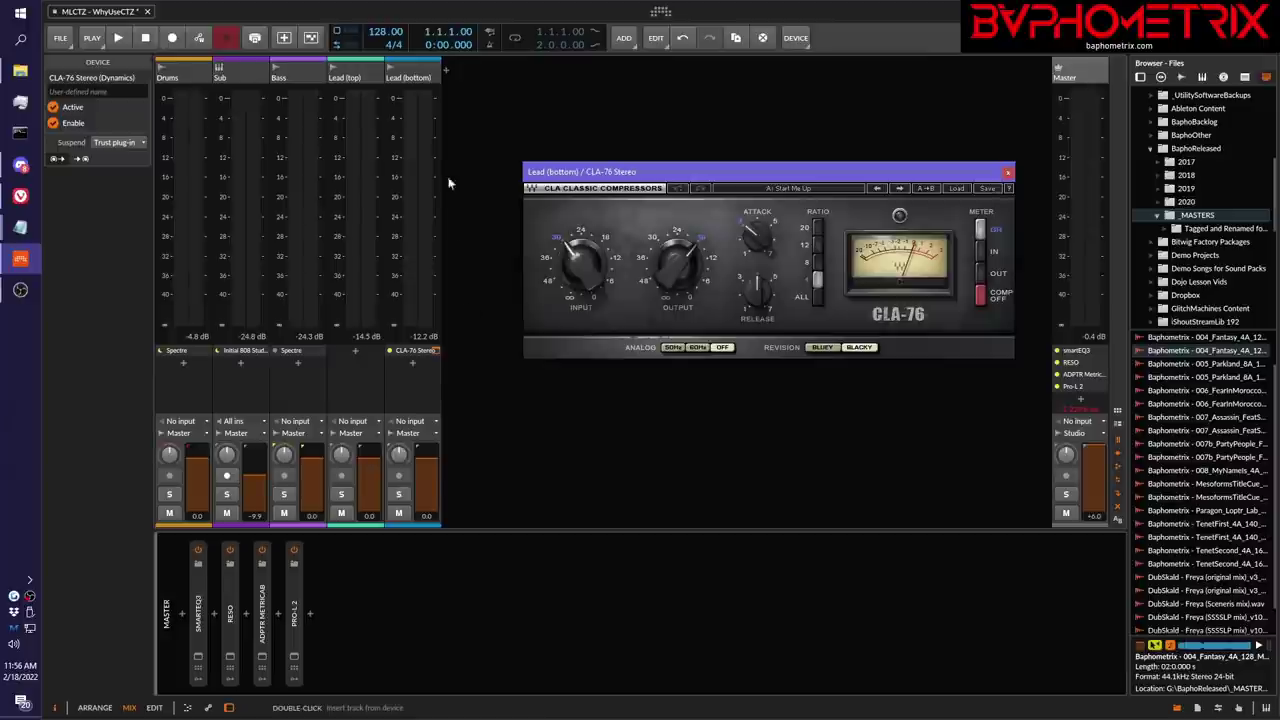
- Insert a Tool device before the CLA-76 in the Lead (bottom) device chain, with the compressor's parameter list collapsed
click(430, 80)
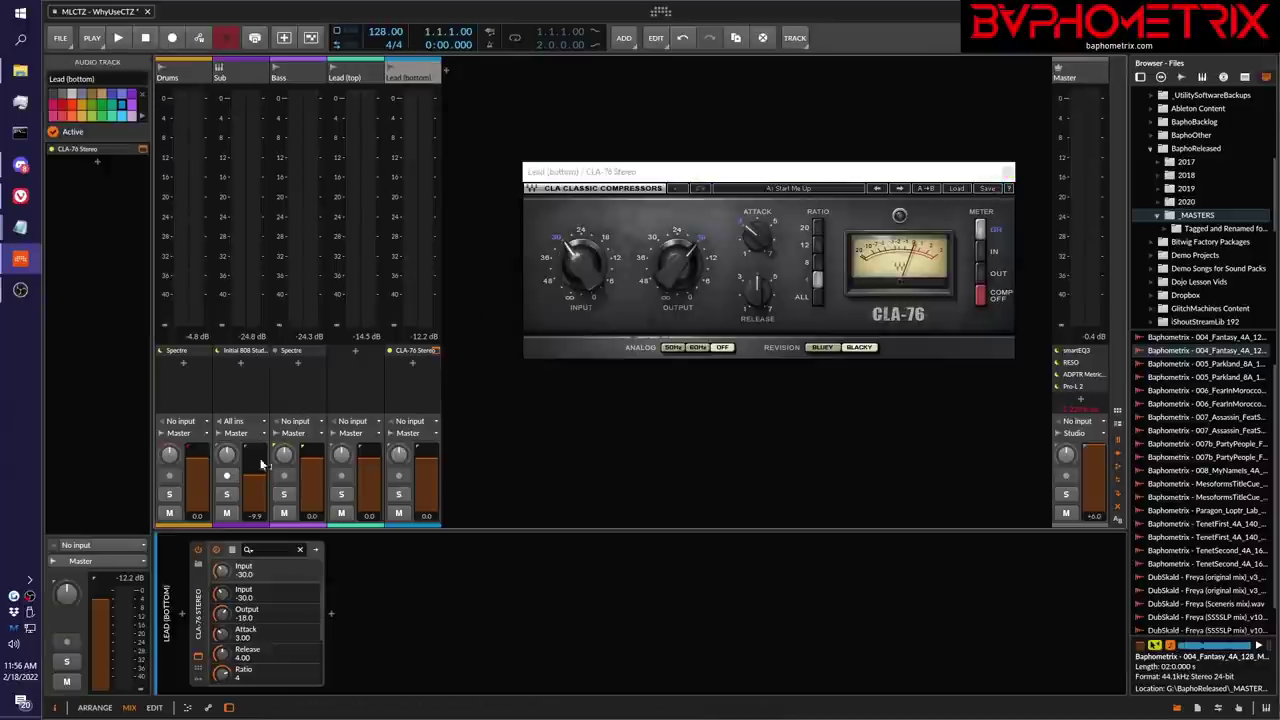
double_click(197, 600)
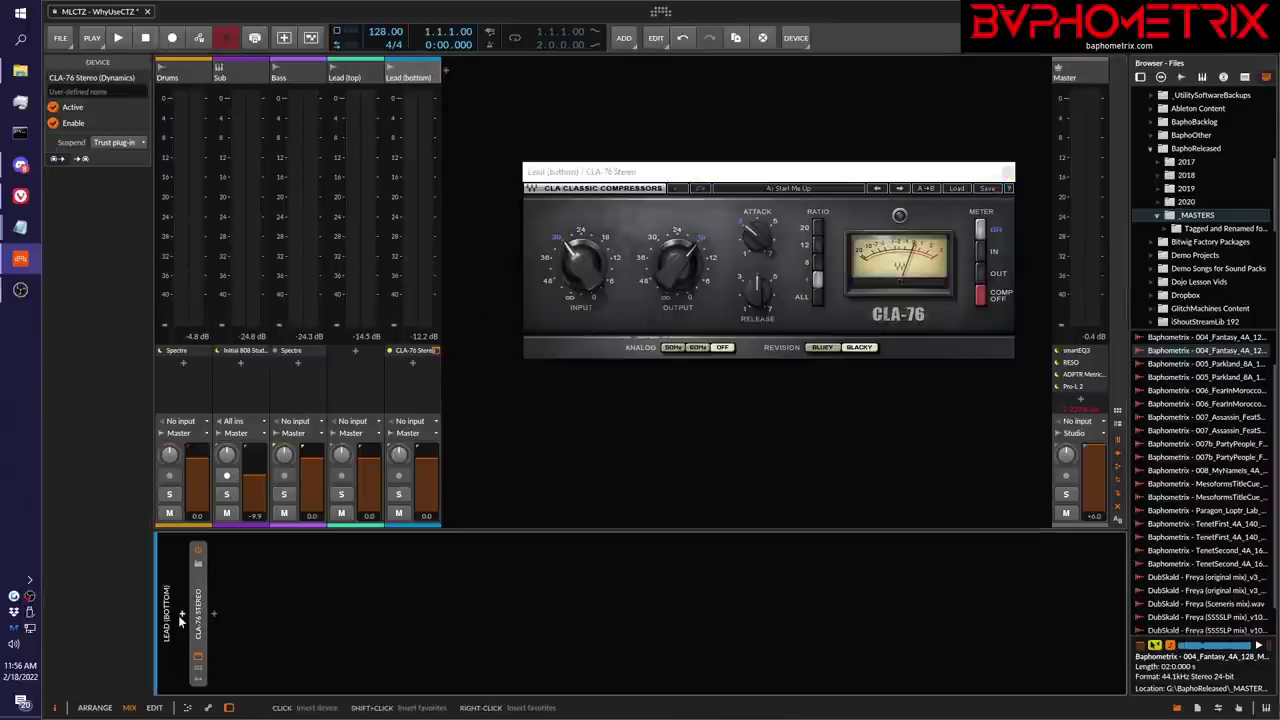
click(181, 622)
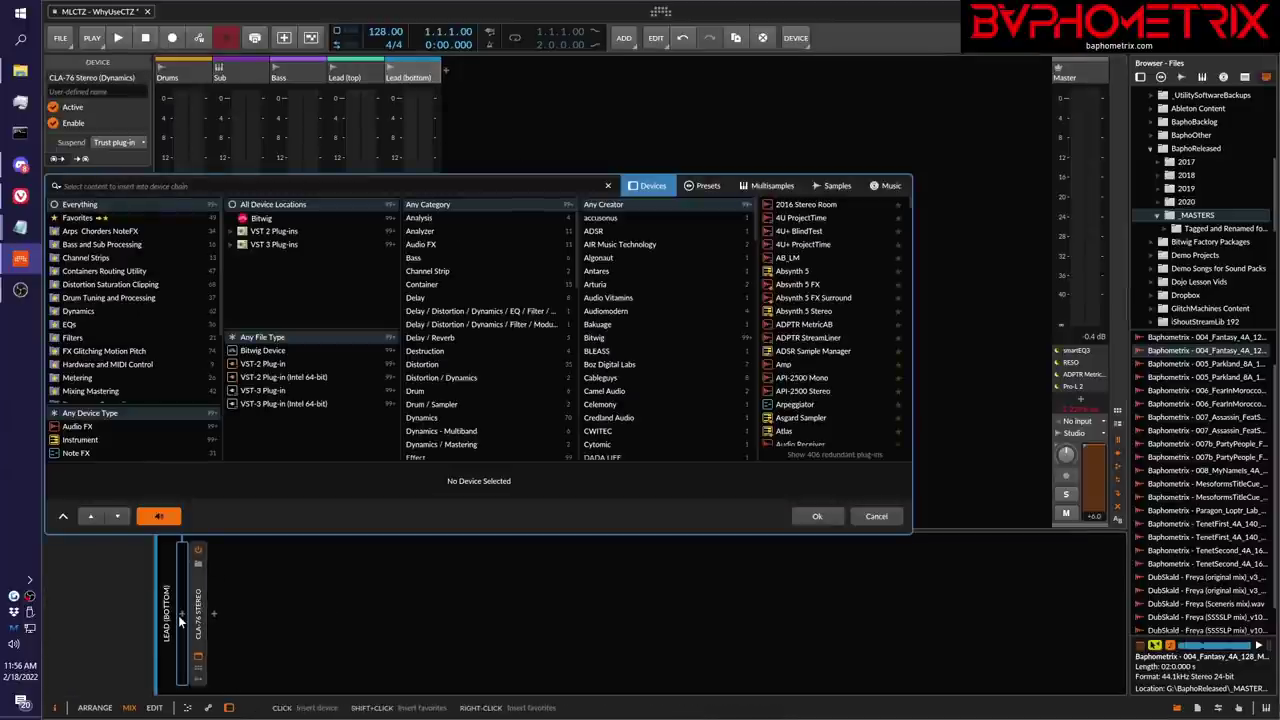
text(tool)
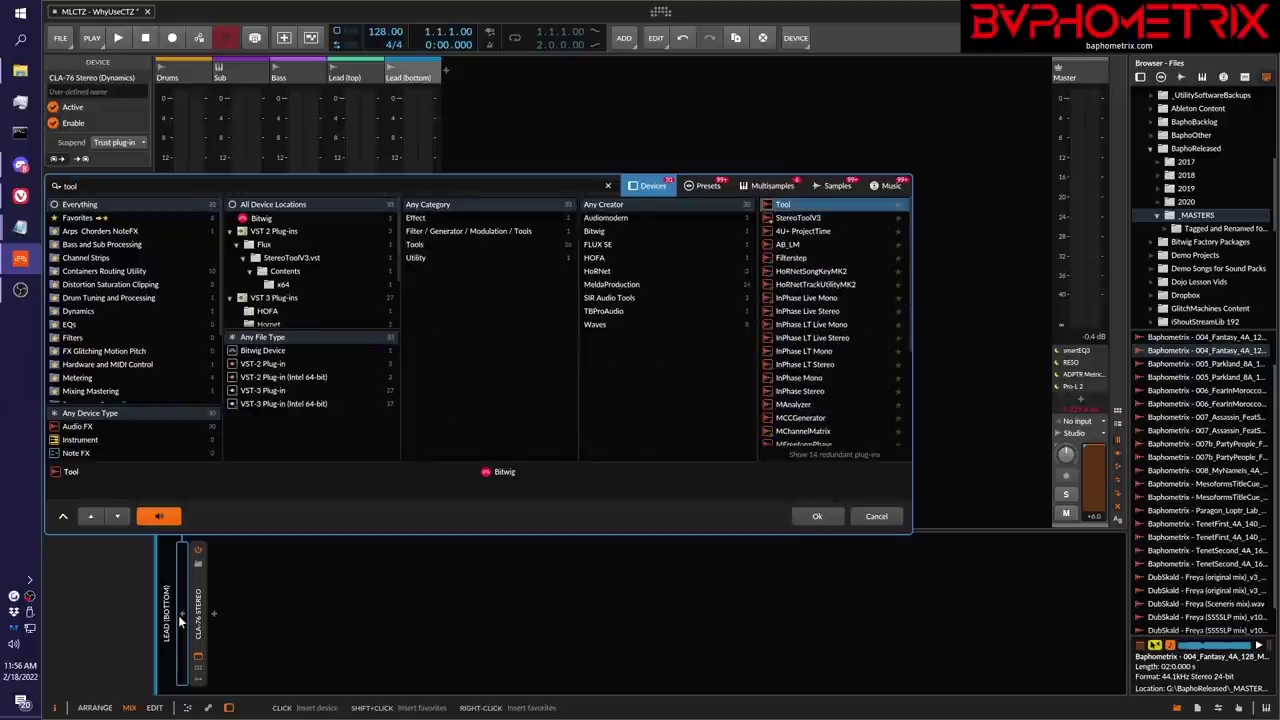
key(Return)
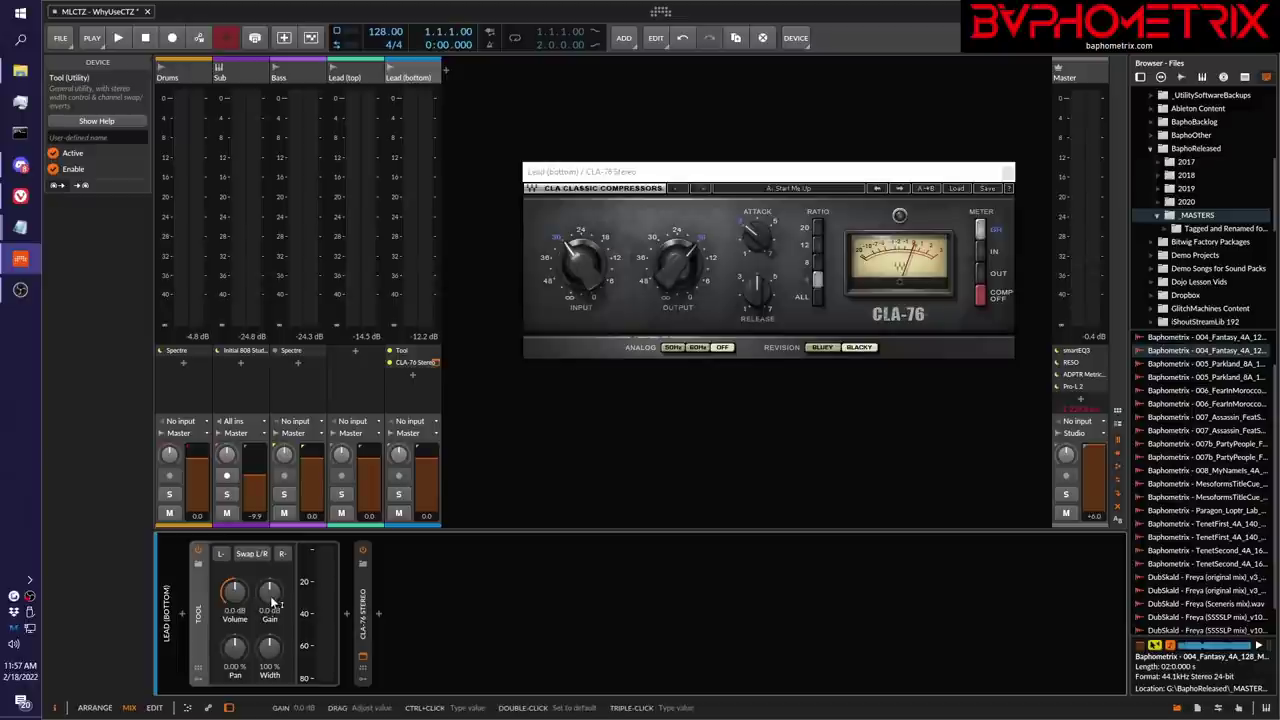
- Switch the CLA-76 meter to IN and set the volume of the Tool device before it to +2.5 dB
mouse_move(233, 592)
mouse_down()
mouse_move(233, 632)
mouse_move(238, 598)
mouse_up()
double_click(236, 596)
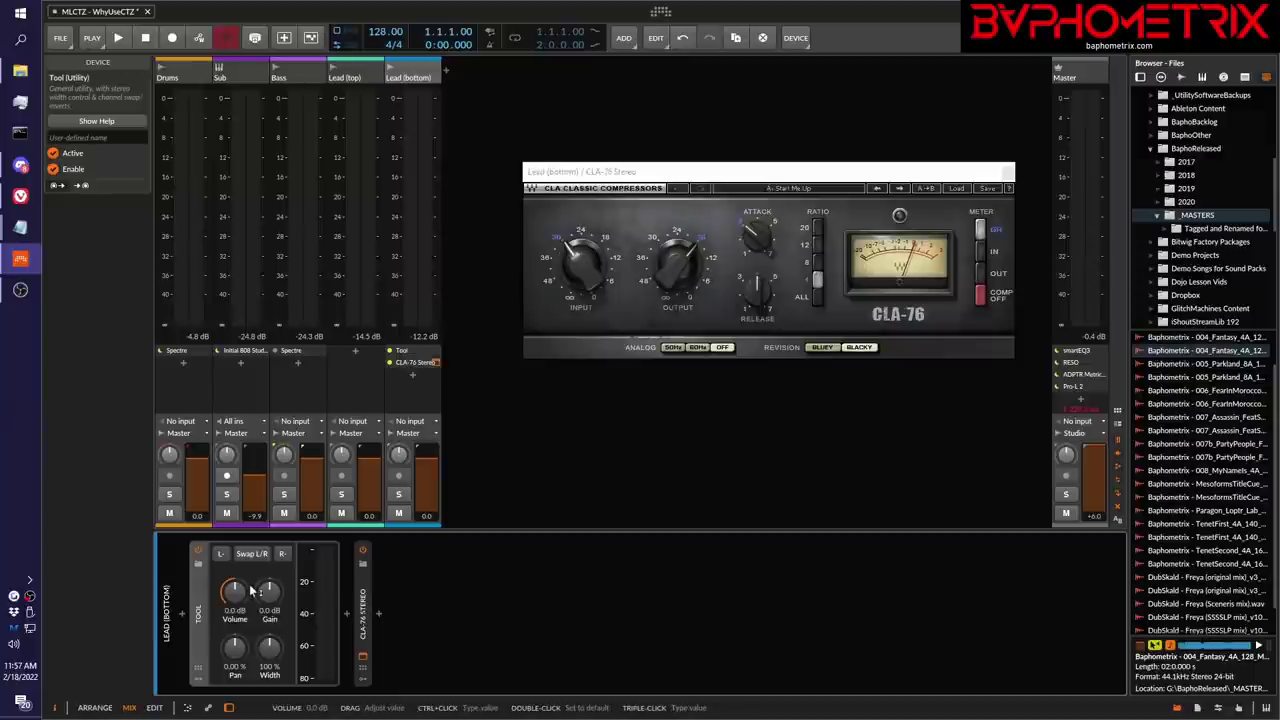
mouse_move(237, 594)
mouse_down()
mouse_move(237, 640)
mouse_move(237, 545)
mouse_move(237, 580)
mouse_up()
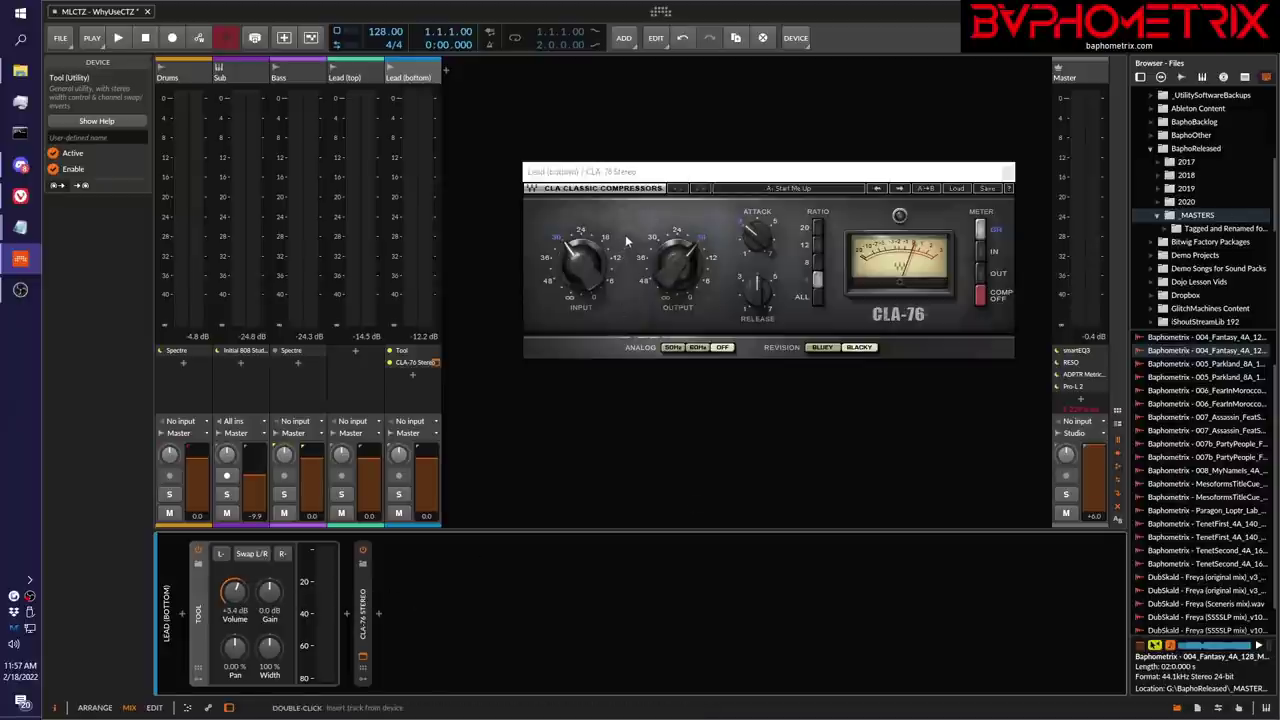
click(984, 253)
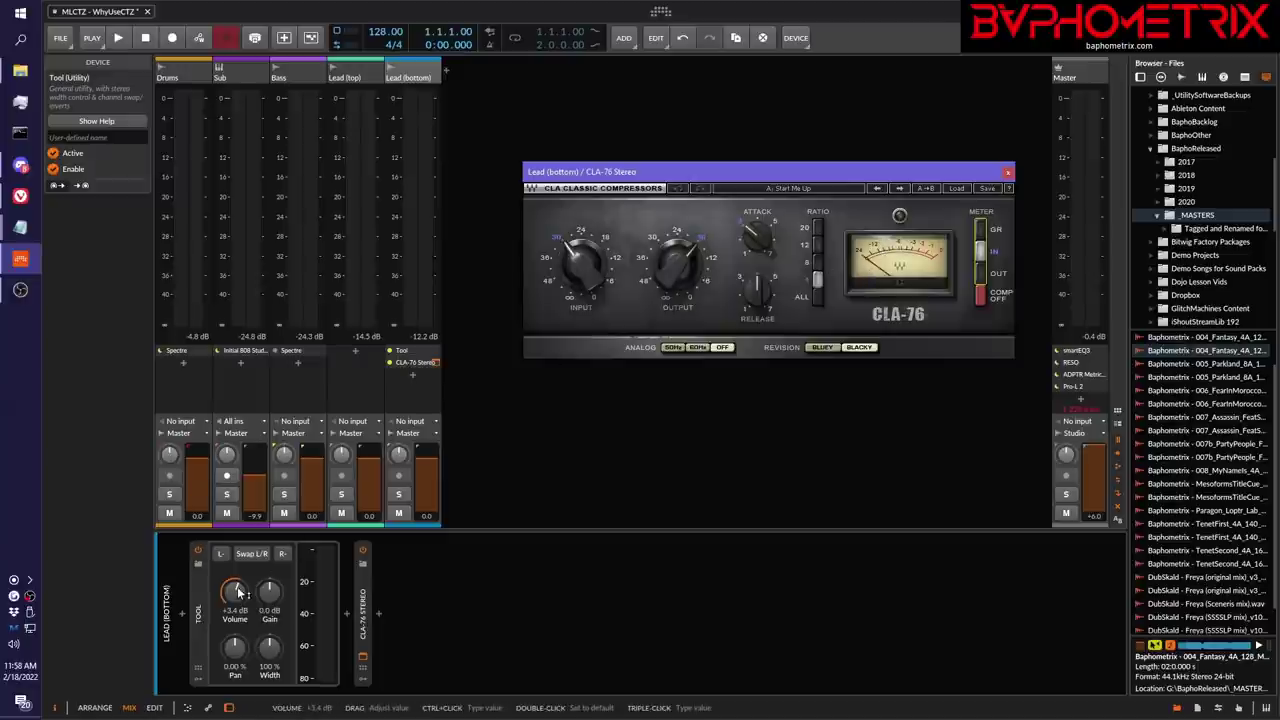
mouse_move(237, 592)
mouse_down()
mouse_move(237, 616)
mouse_move(237, 572)
mouse_up()
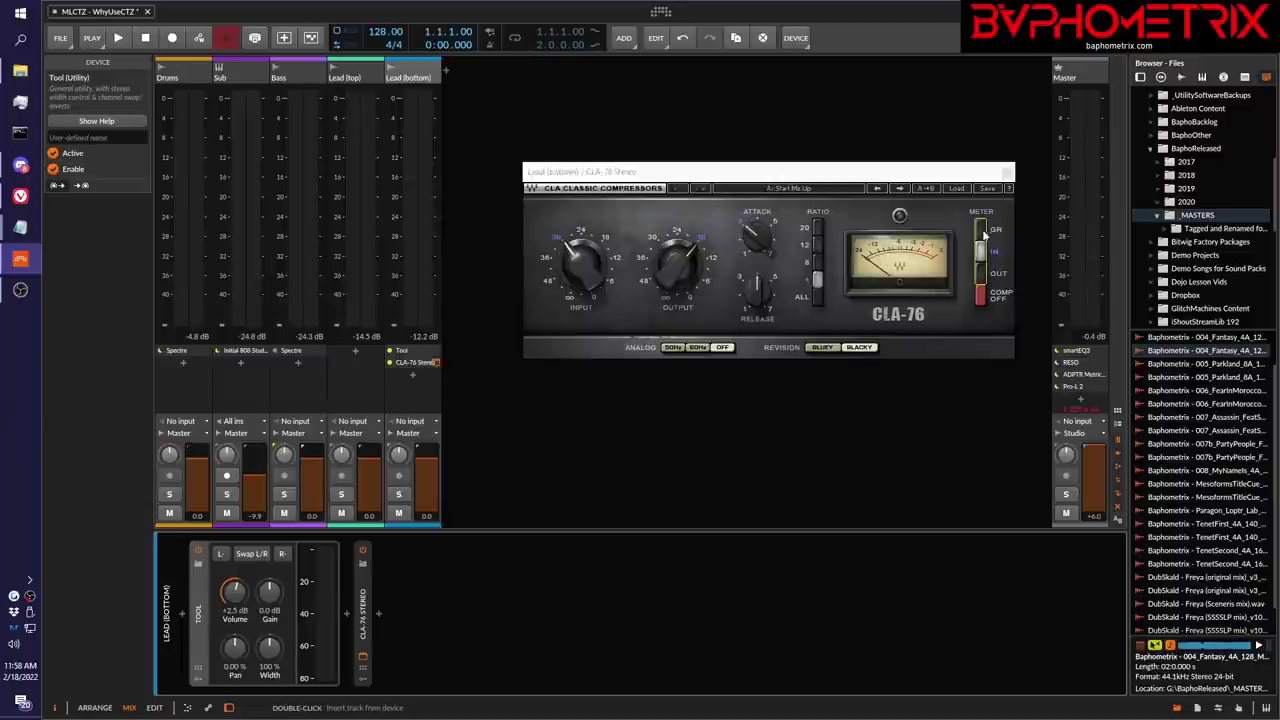
- Switch the CLA-76 meter back to GR and set the volume of the Tool device before it to -6.5 dB
drag(979, 265, 976, 248)
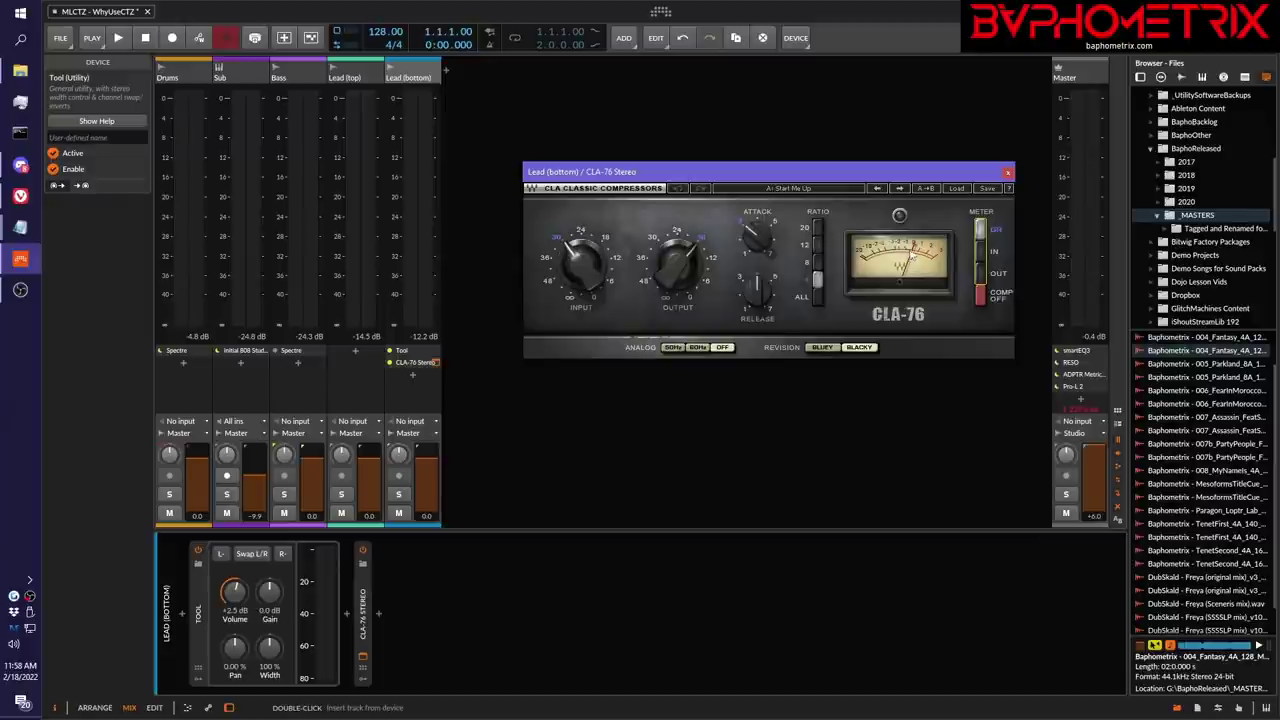
drag(950, 177, 921, 158)
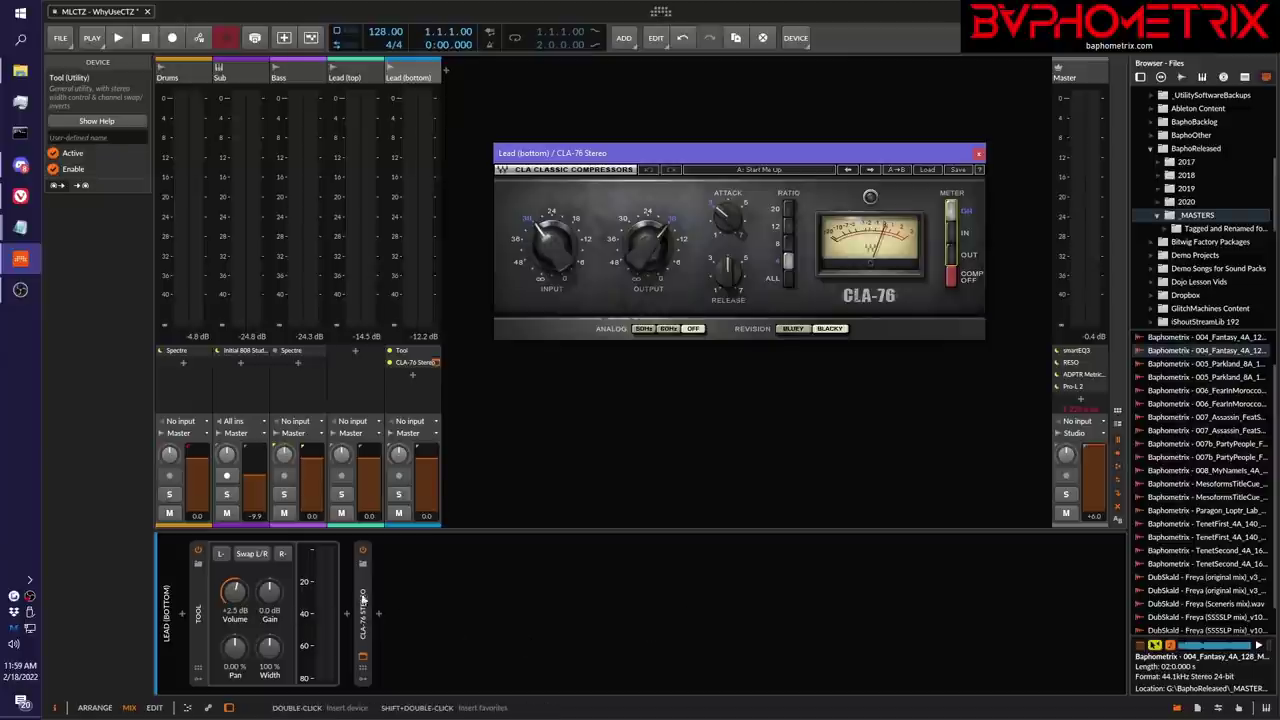
drag(235, 592, 235, 625)
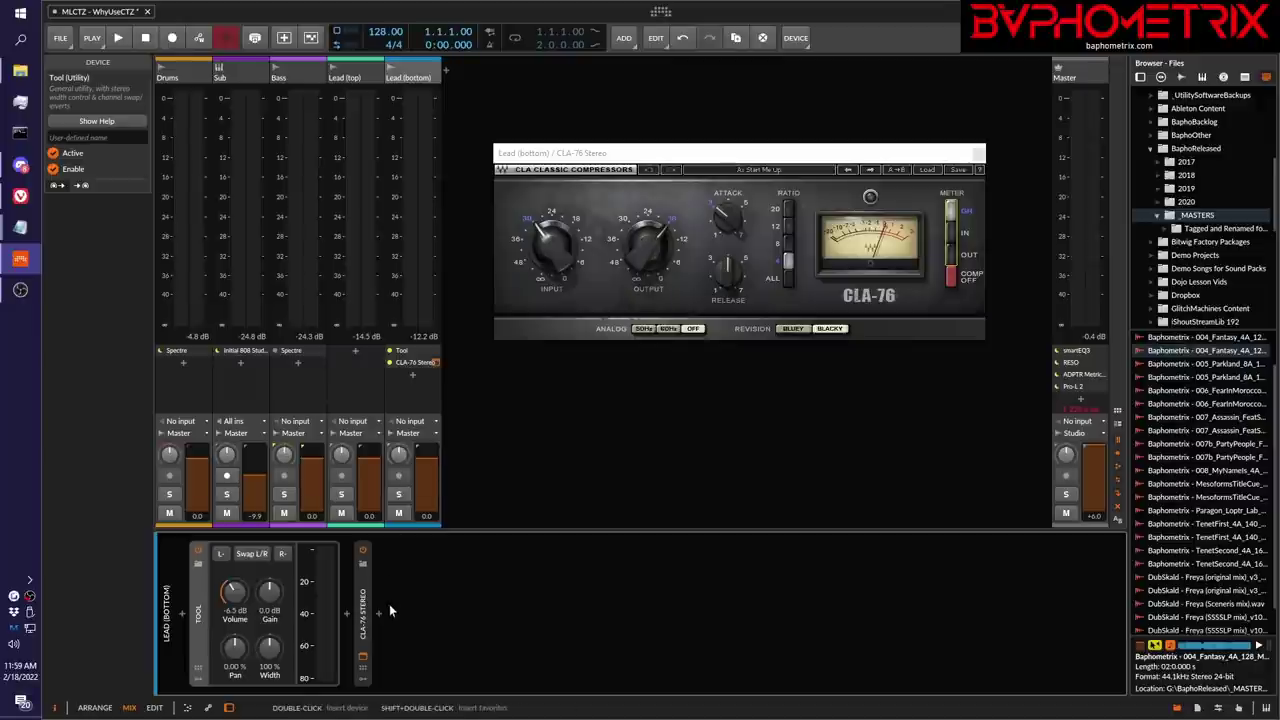
- Duplicate the Tool device, place the copy after the CLA-76 Stereo, and set the copy's volume to +6.4 dB
drag(200, 612, 350, 610)
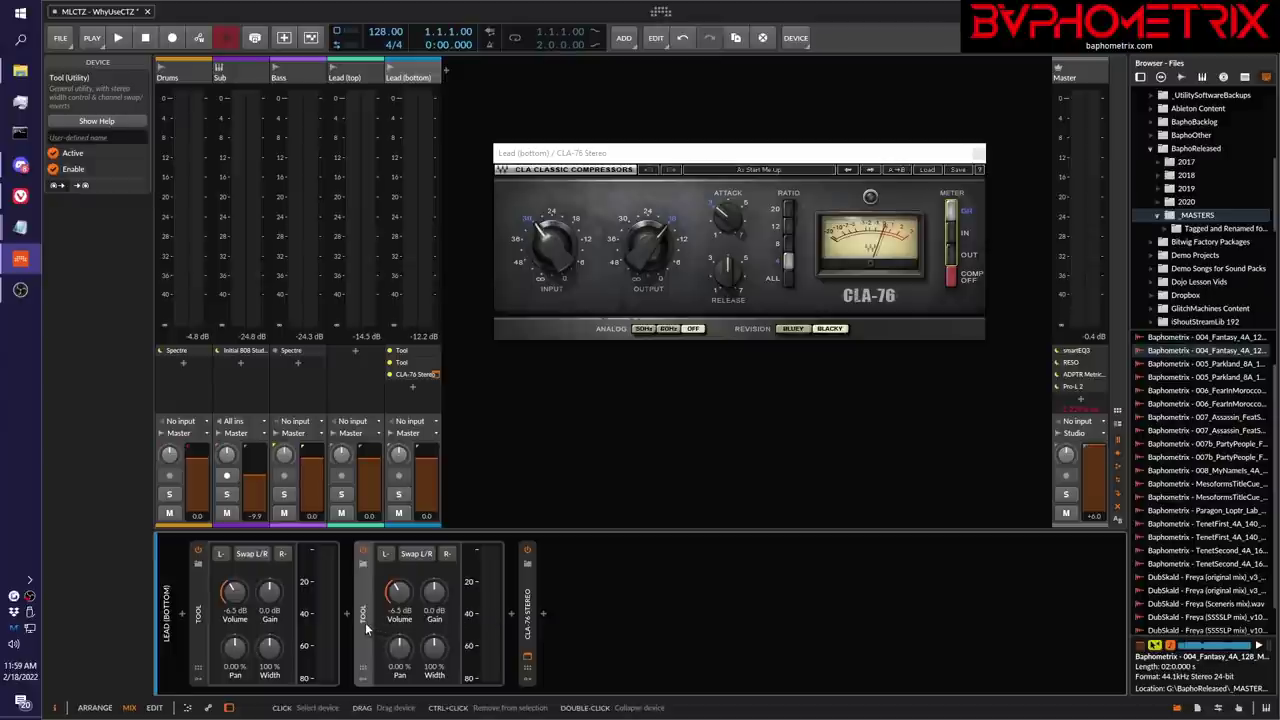
drag(365, 622, 577, 616)
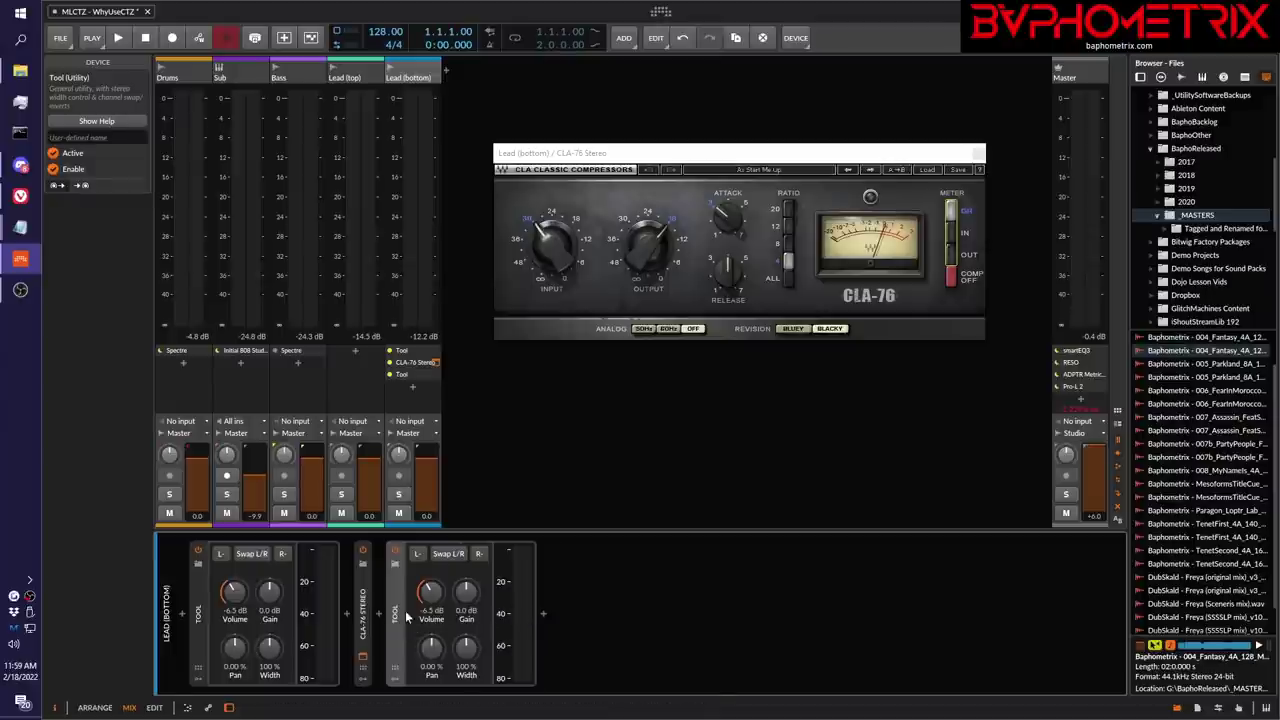
drag(431, 591, 431, 525)
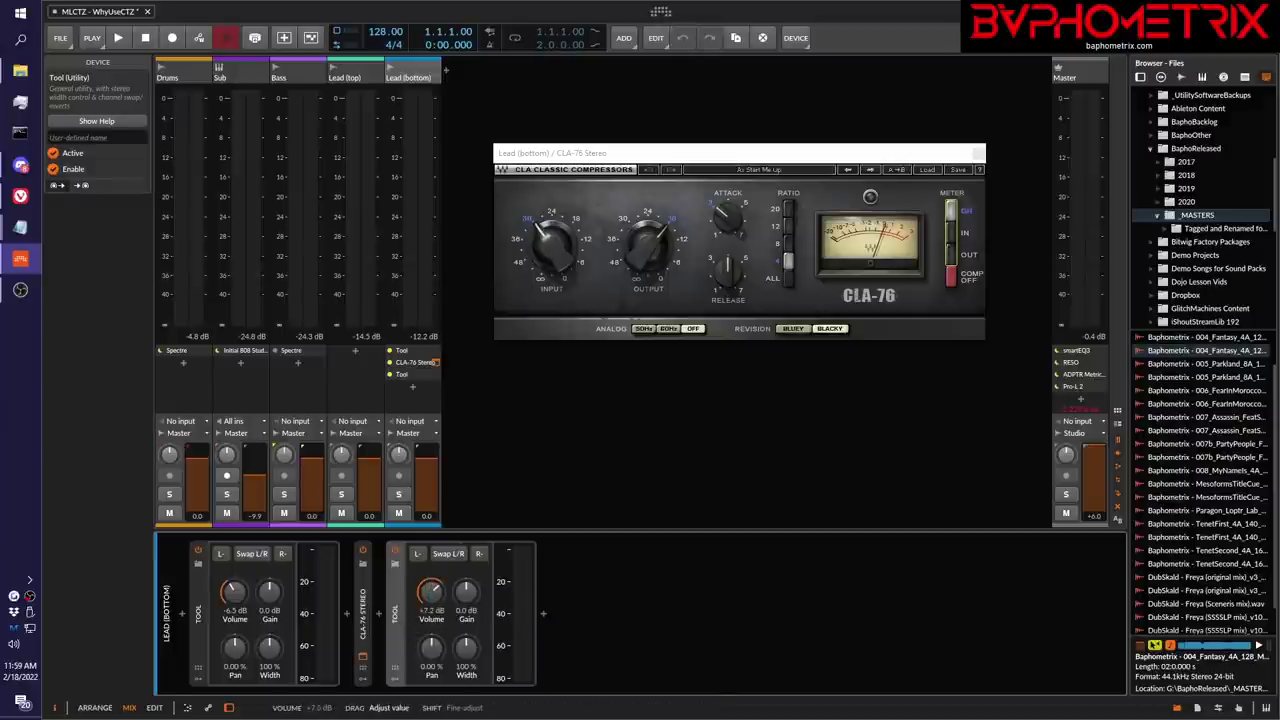
drag(431, 591, 431, 591)
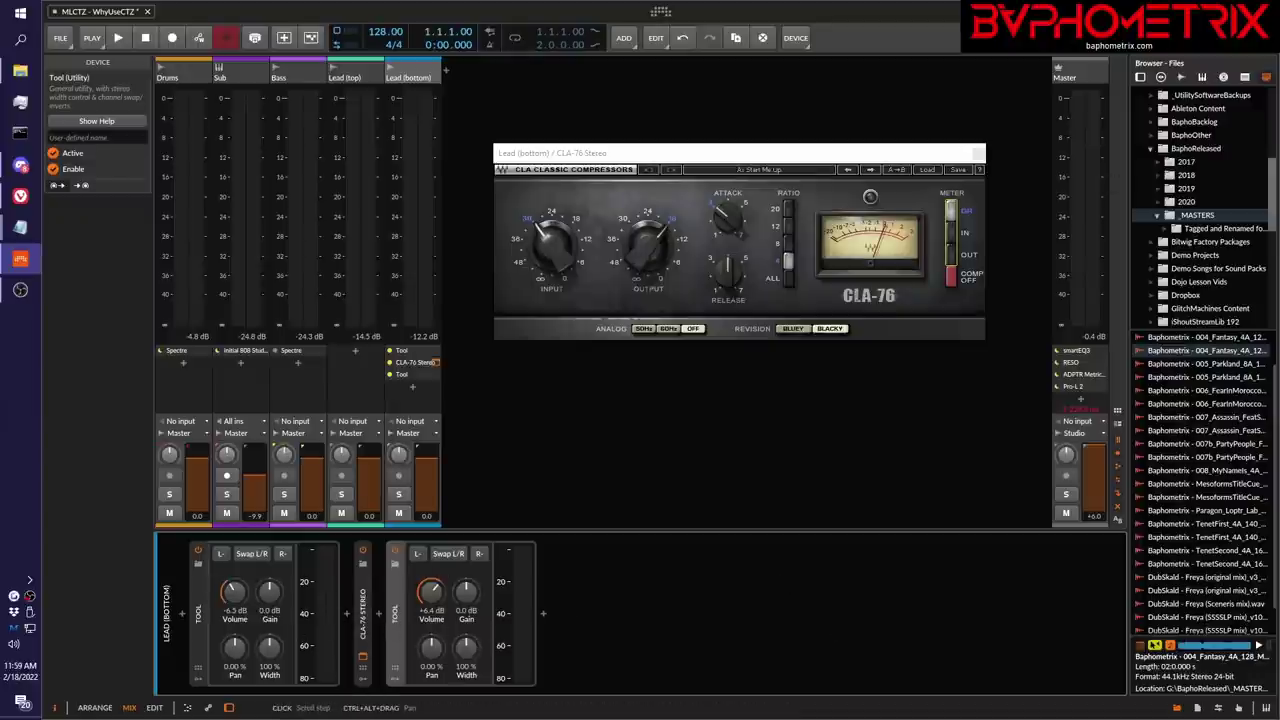
- Close the CLA-76 window and bring the "A - Why Use CTZ Gainstaging.txt" notes into view over the empty mixer area
drag(1279, 92, 661, 98)
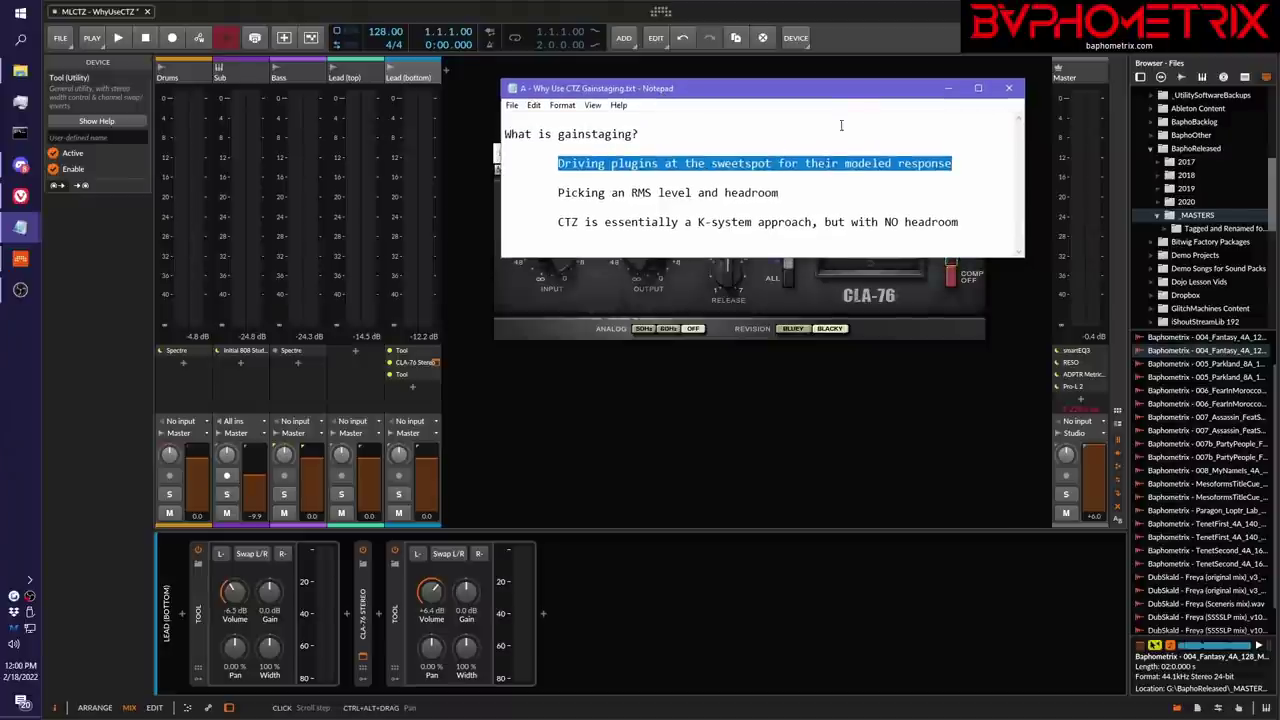
drag(858, 89, 963, 80)
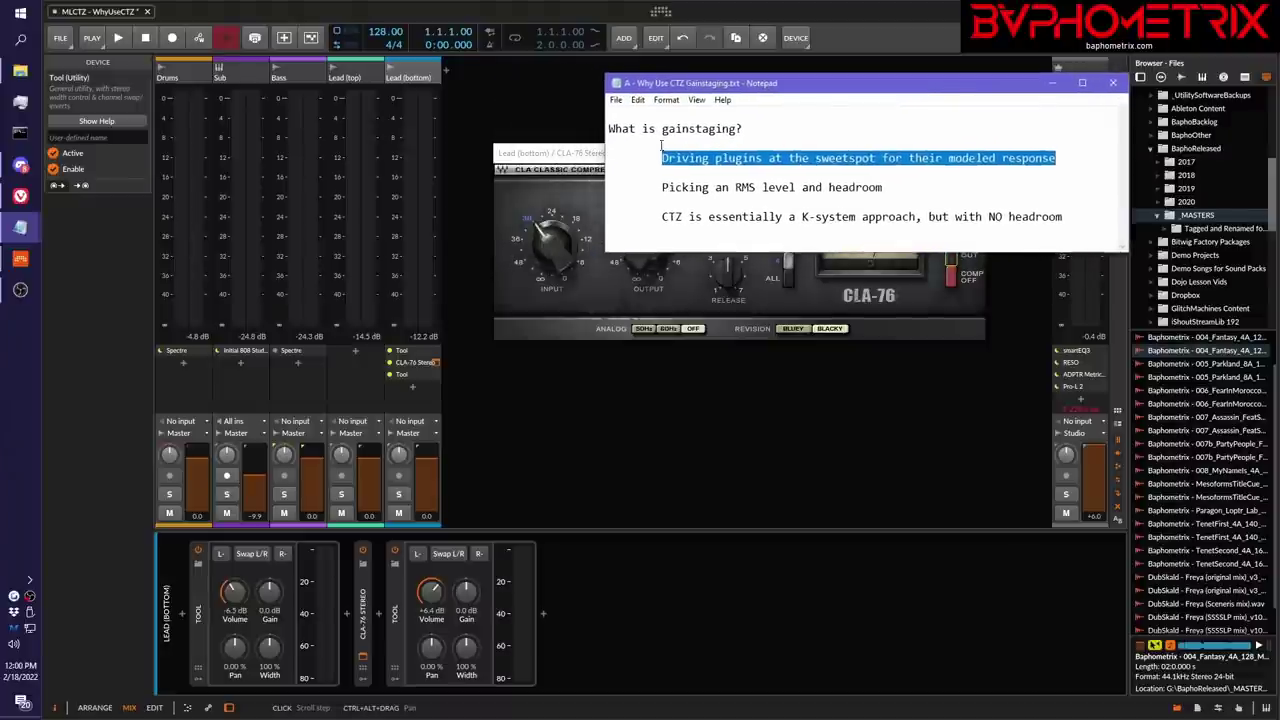
click(593, 155)
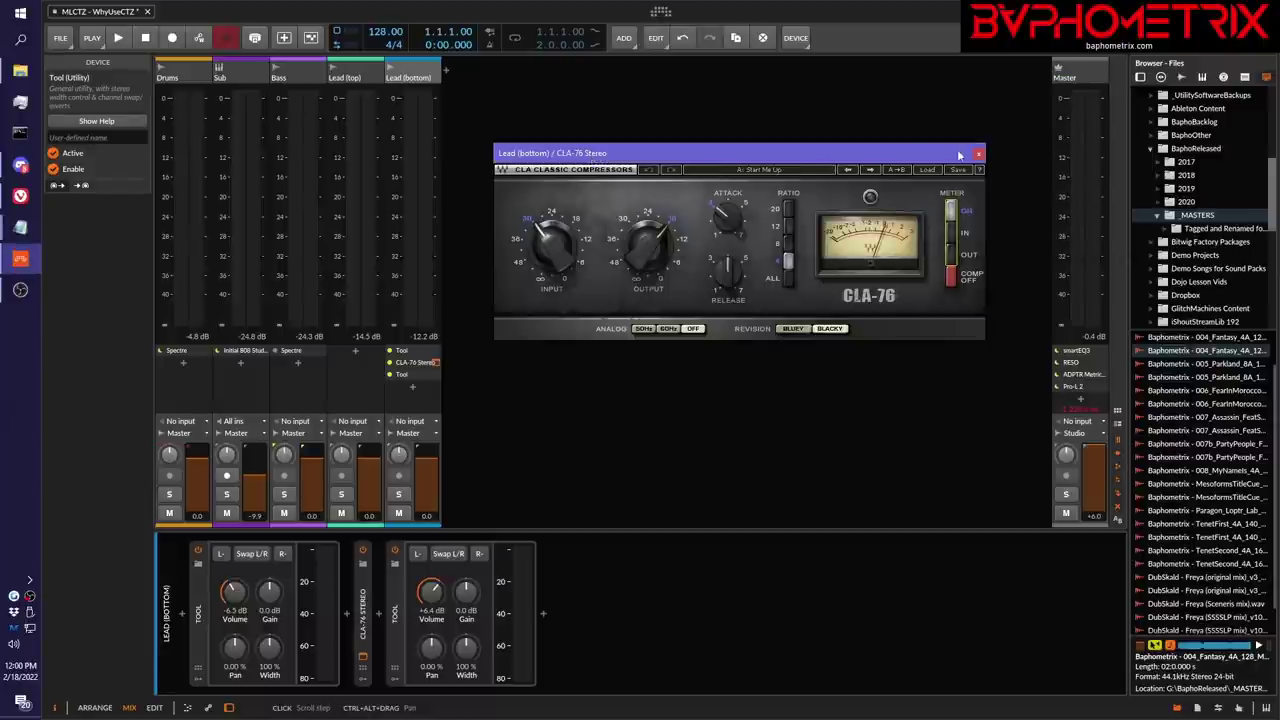
click(978, 153)
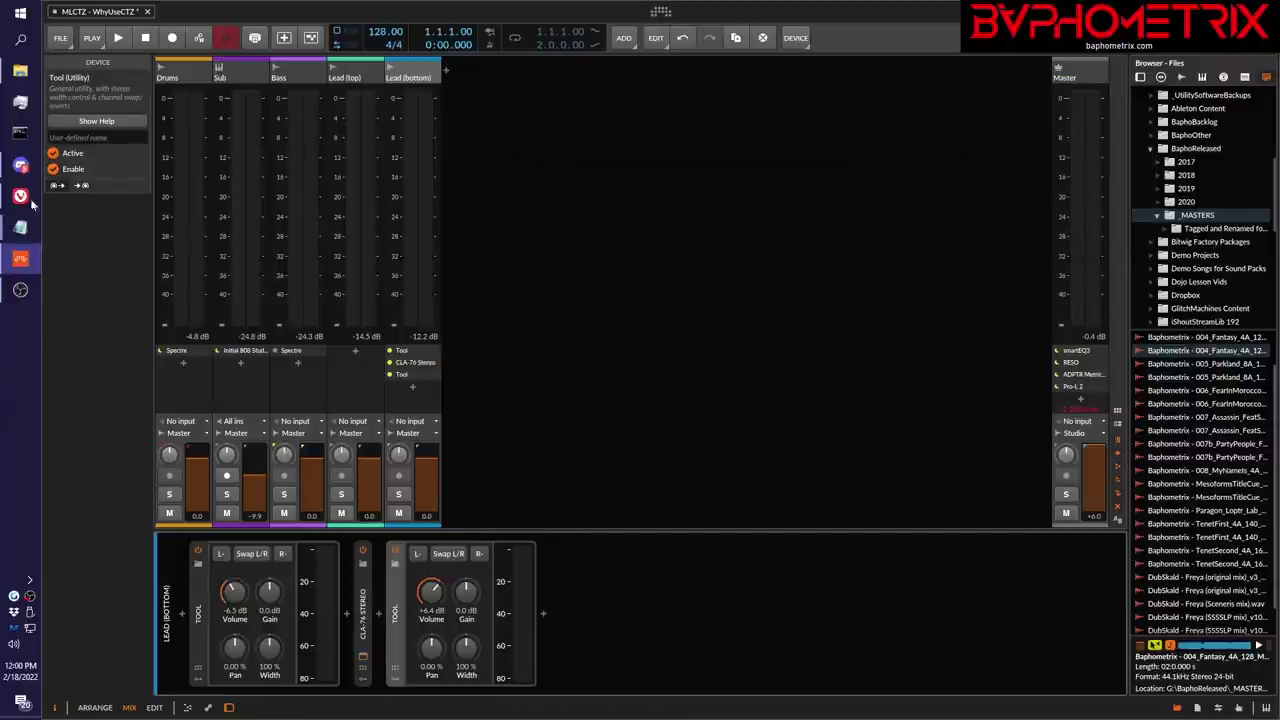
mouse_move(17, 231)
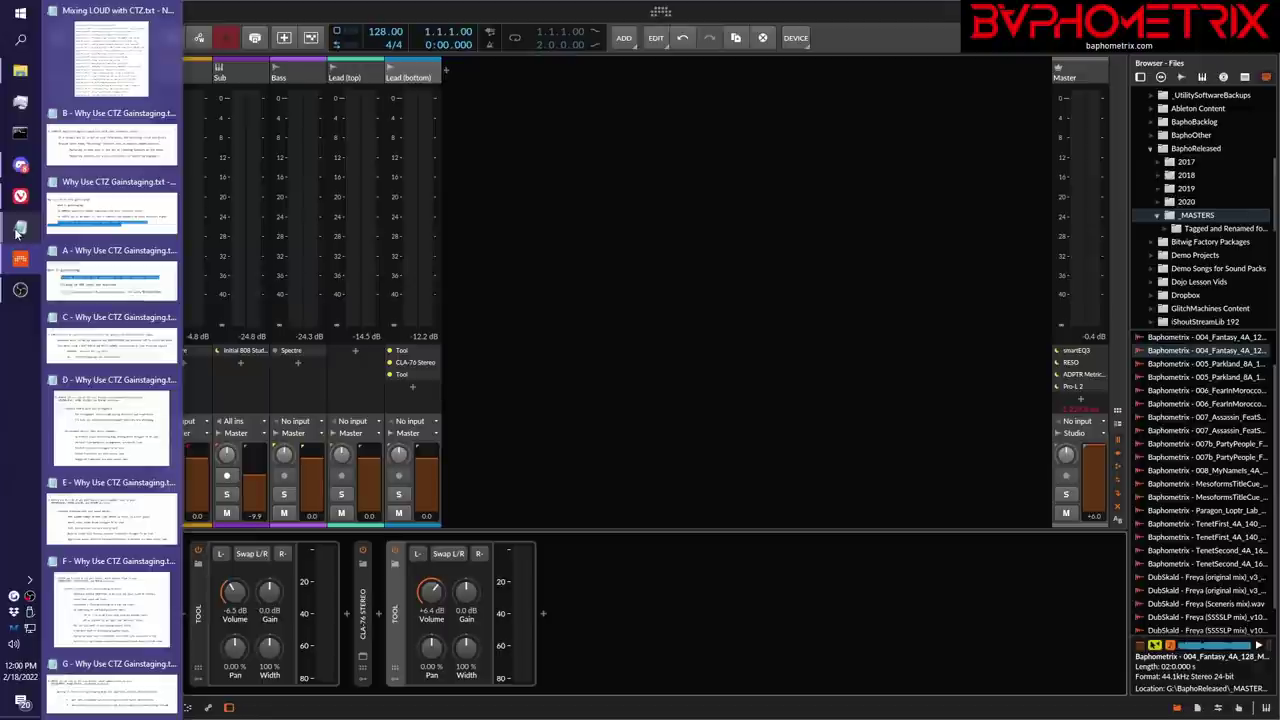
click(98, 272)
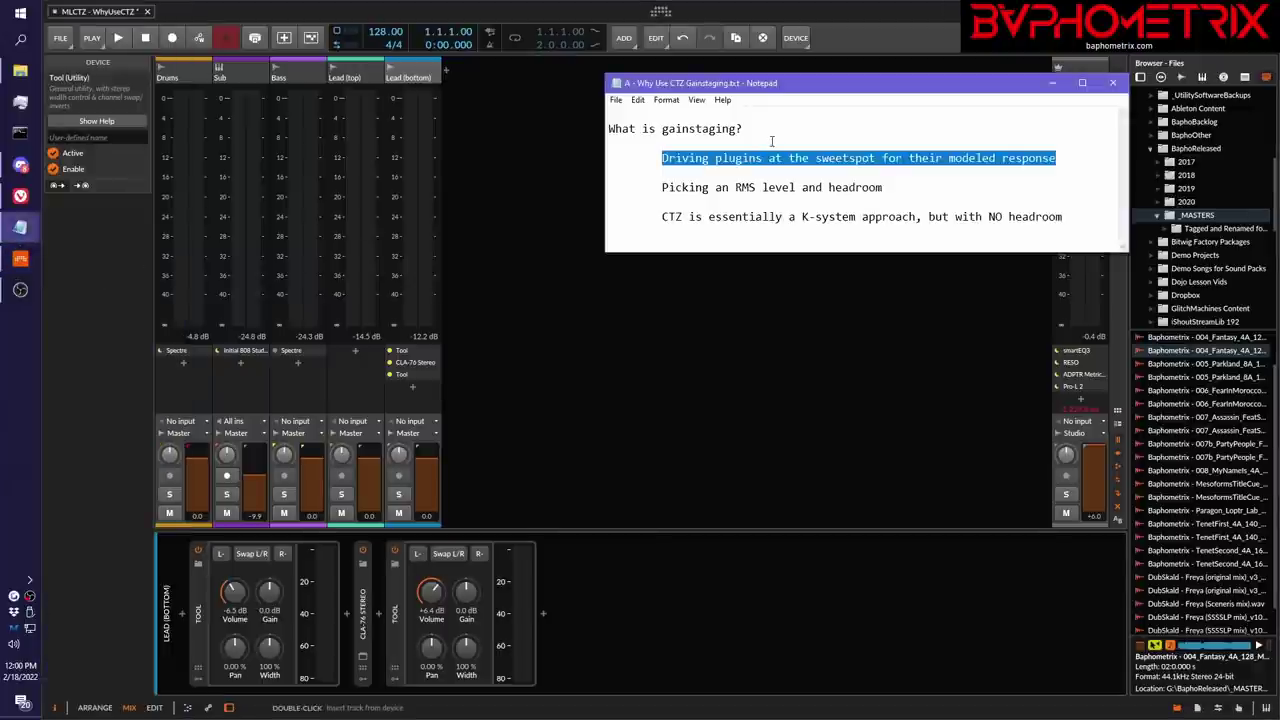
drag(816, 88, 706, 163)
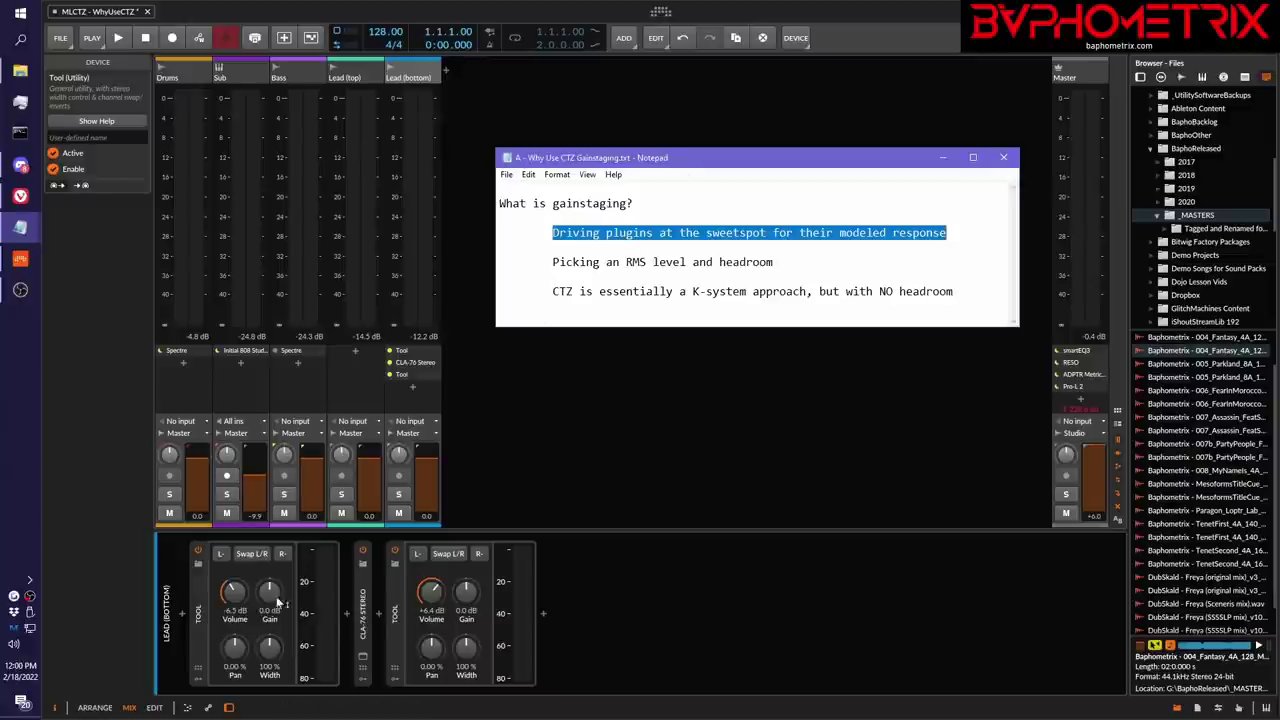
- Delete both Tool devices and the CLA-76 Stereo from the Lead (bottom) device chain
click(200, 614)
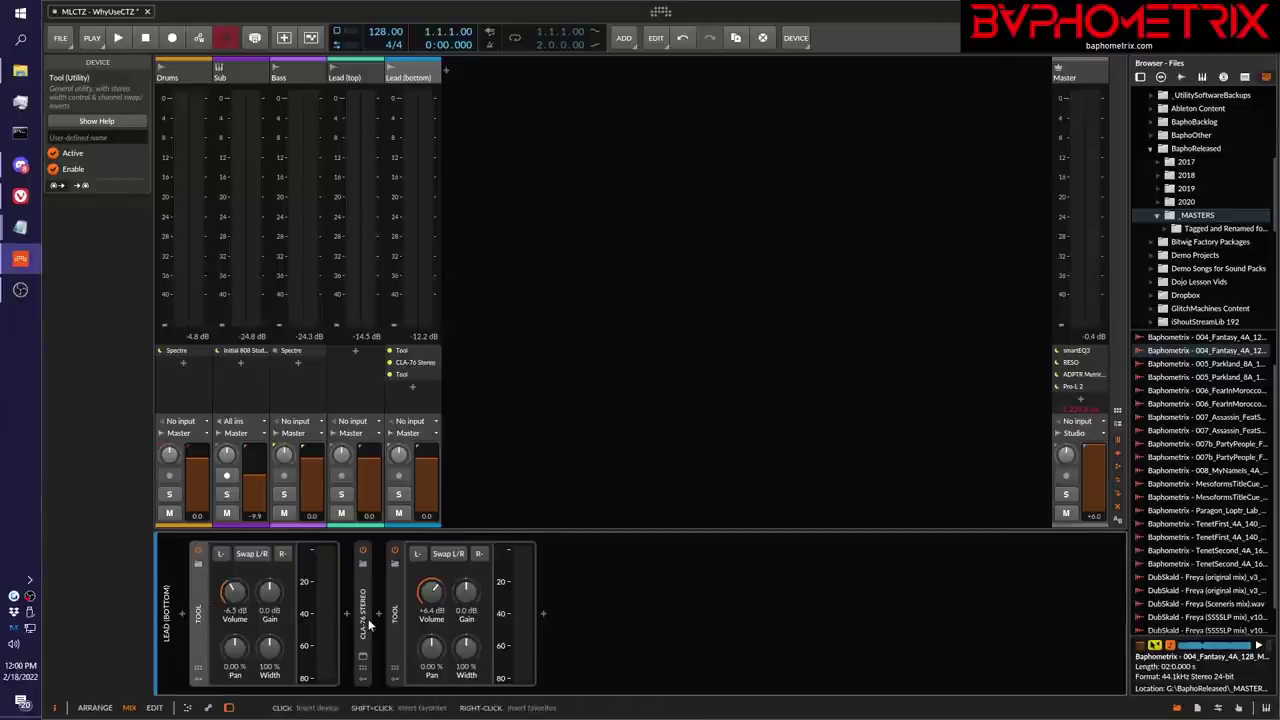
shift+click(395, 622)
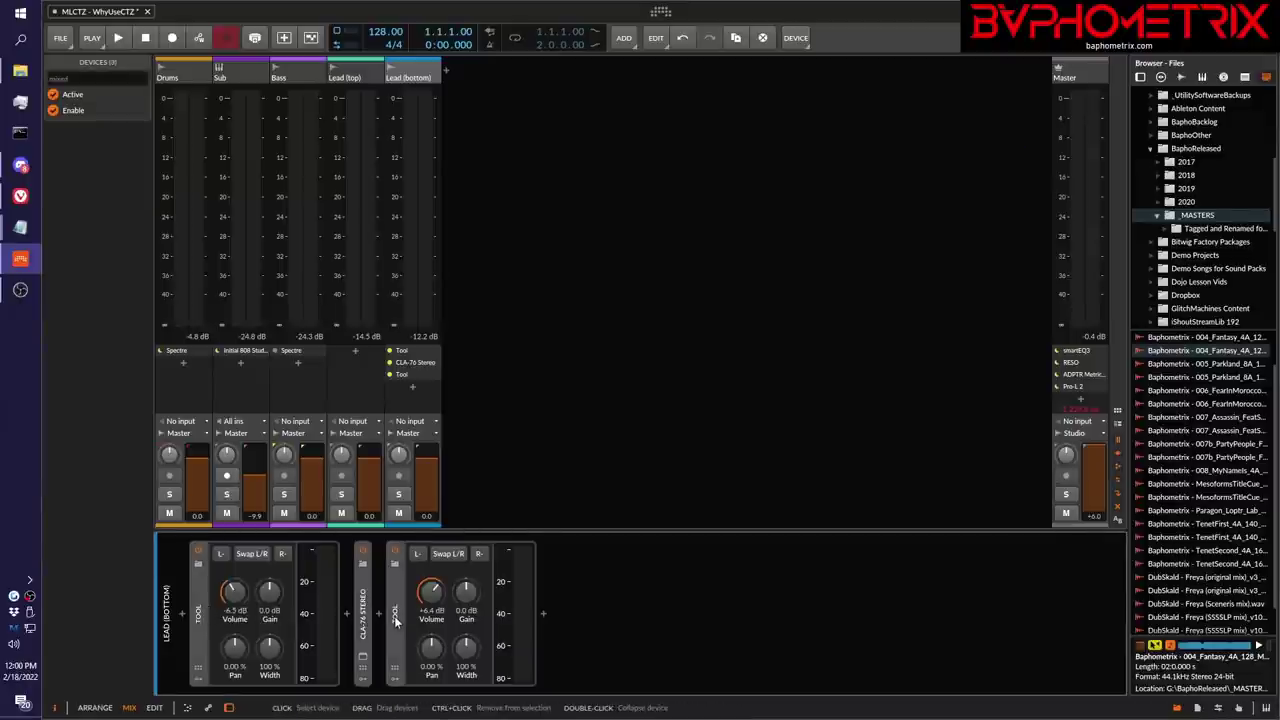
key(Delete)
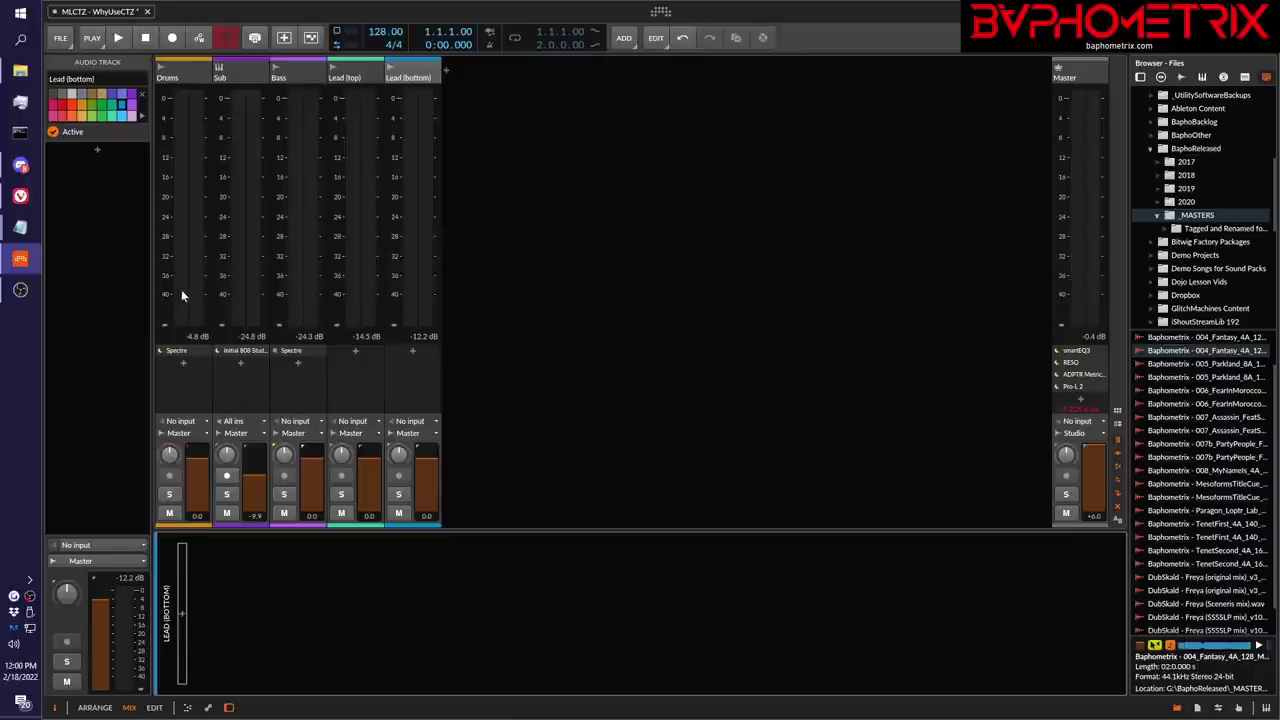
- Switch to the "A" gainstaging notes in Notepad and highlight "CTZ is essentially a K-system approach, but with NO headroom"
mouse_move(30, 228)
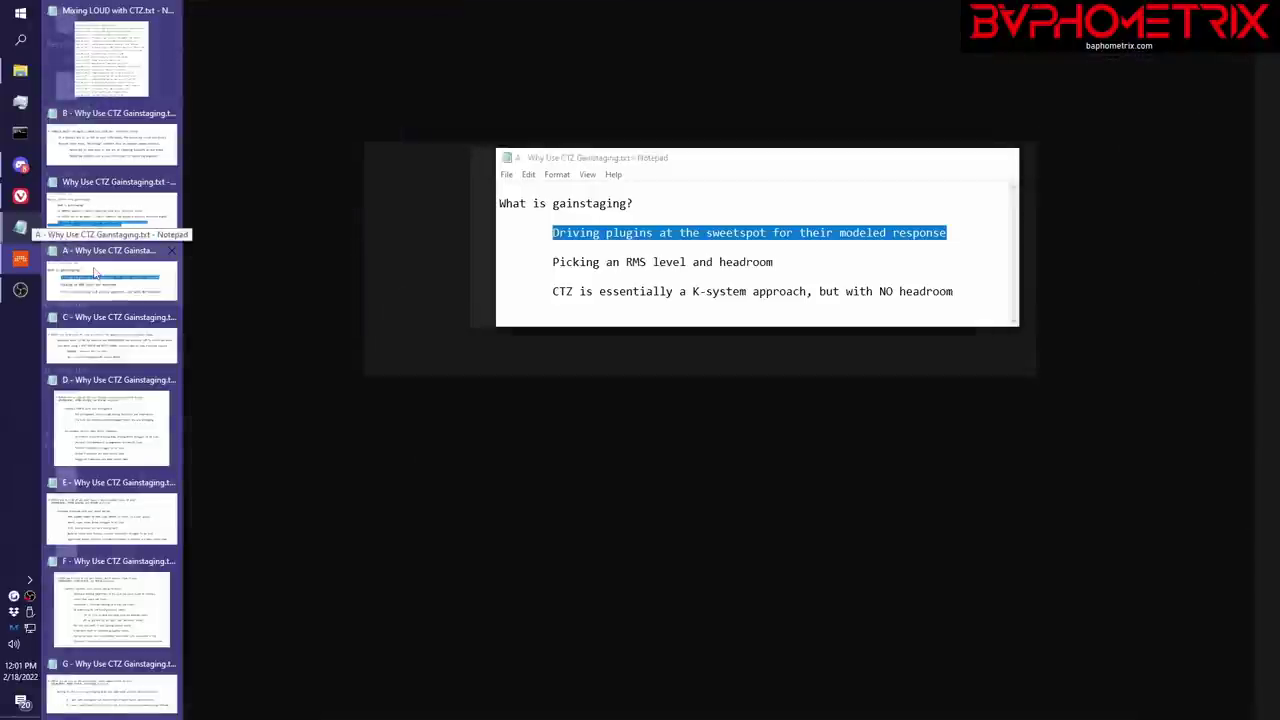
click(95, 272)
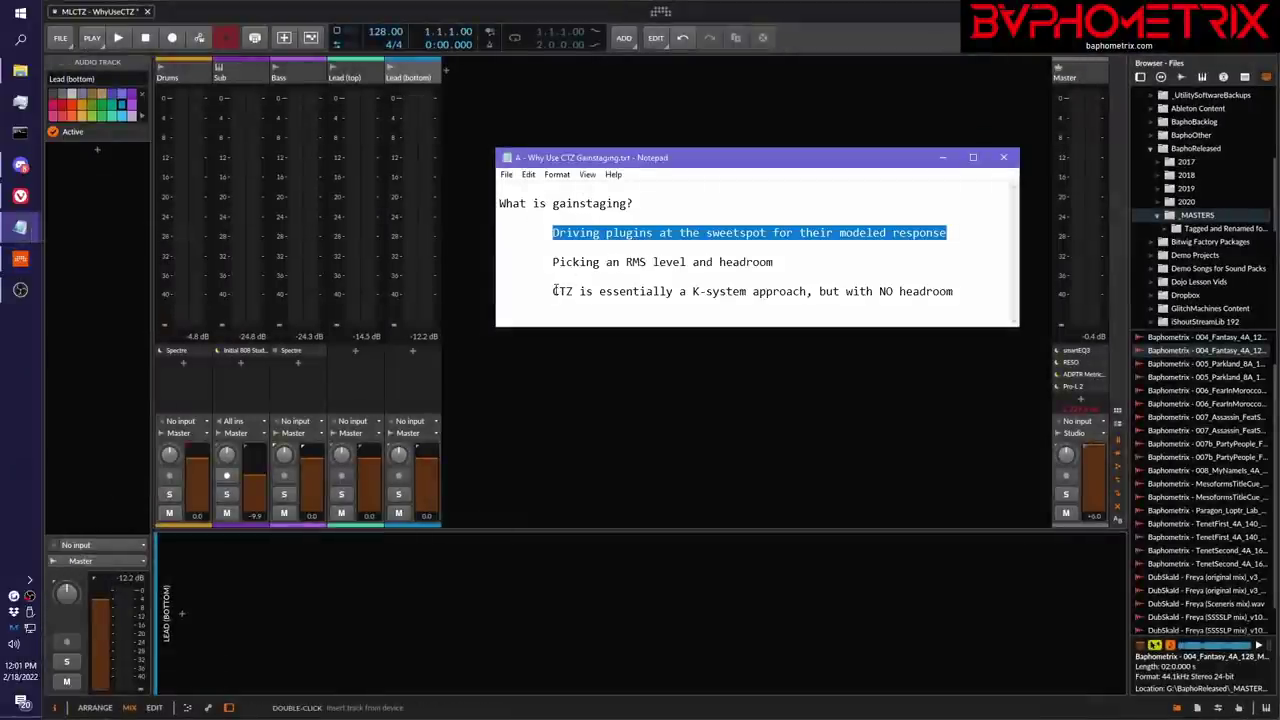
drag(556, 291, 977, 289)
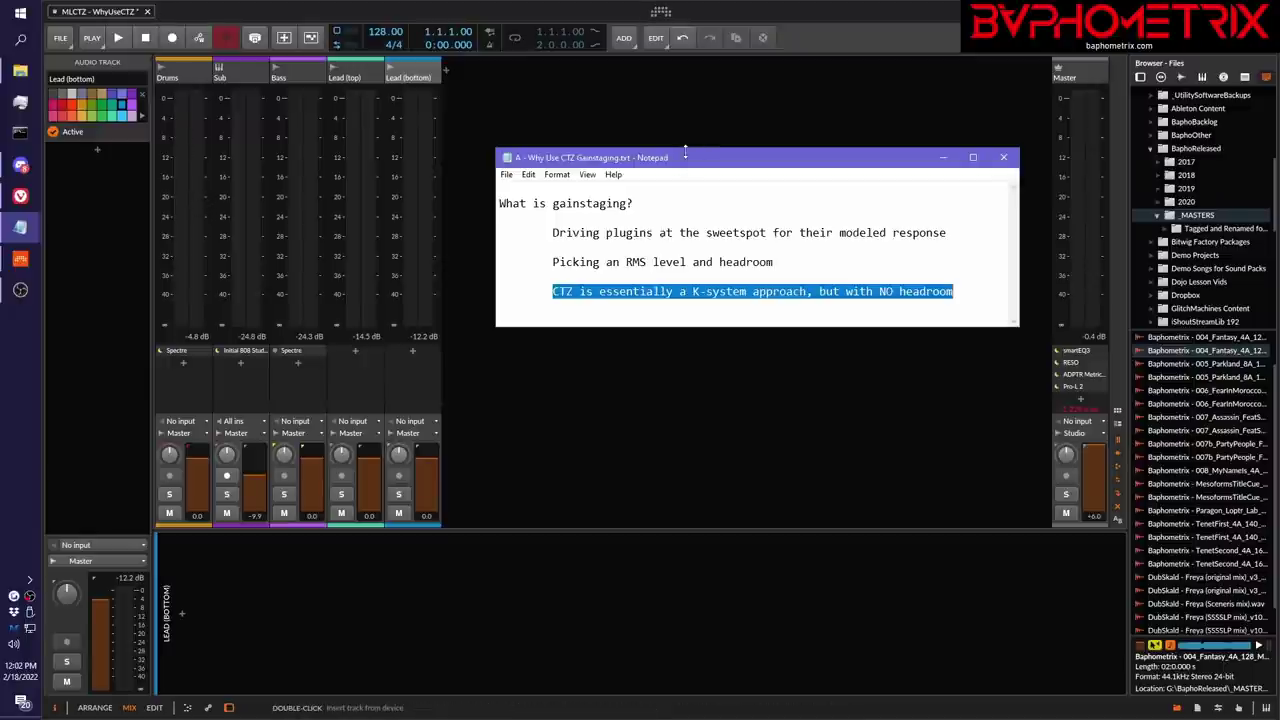
- Set the meter mode to K-20 in the Bitwig Studio user interface settings and return to the mixer
click(660, 11)
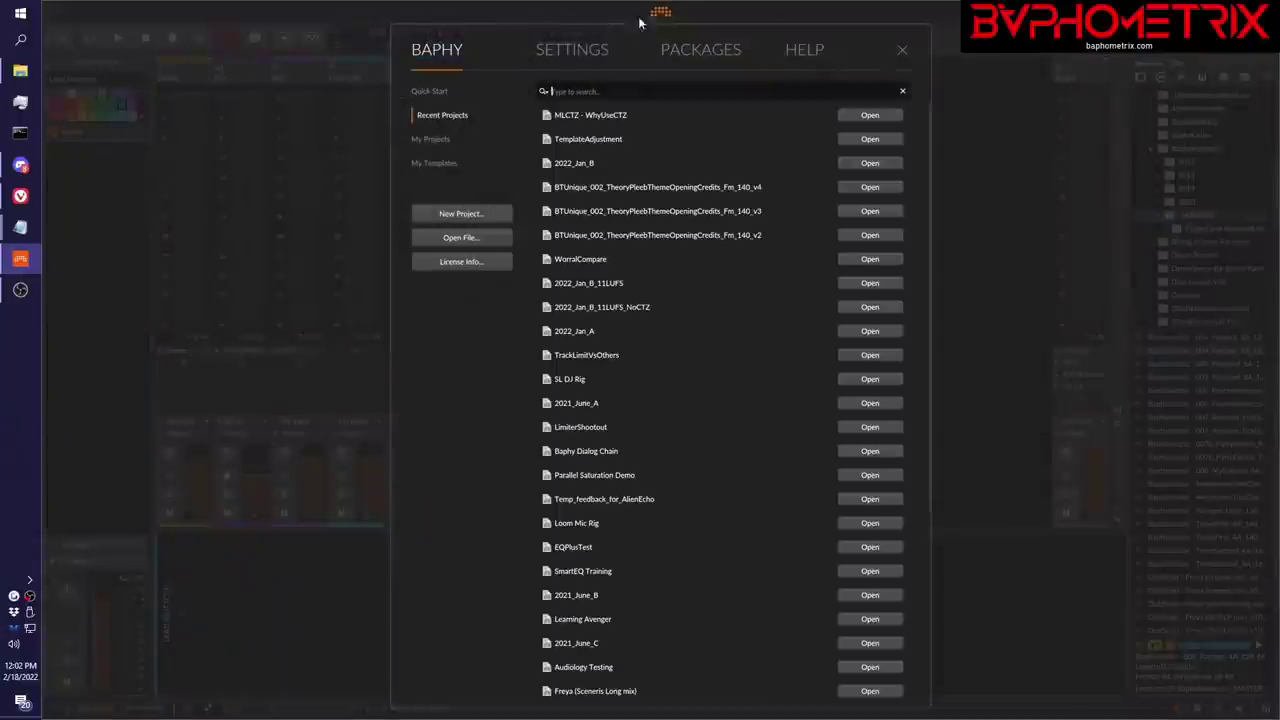
click(580, 52)
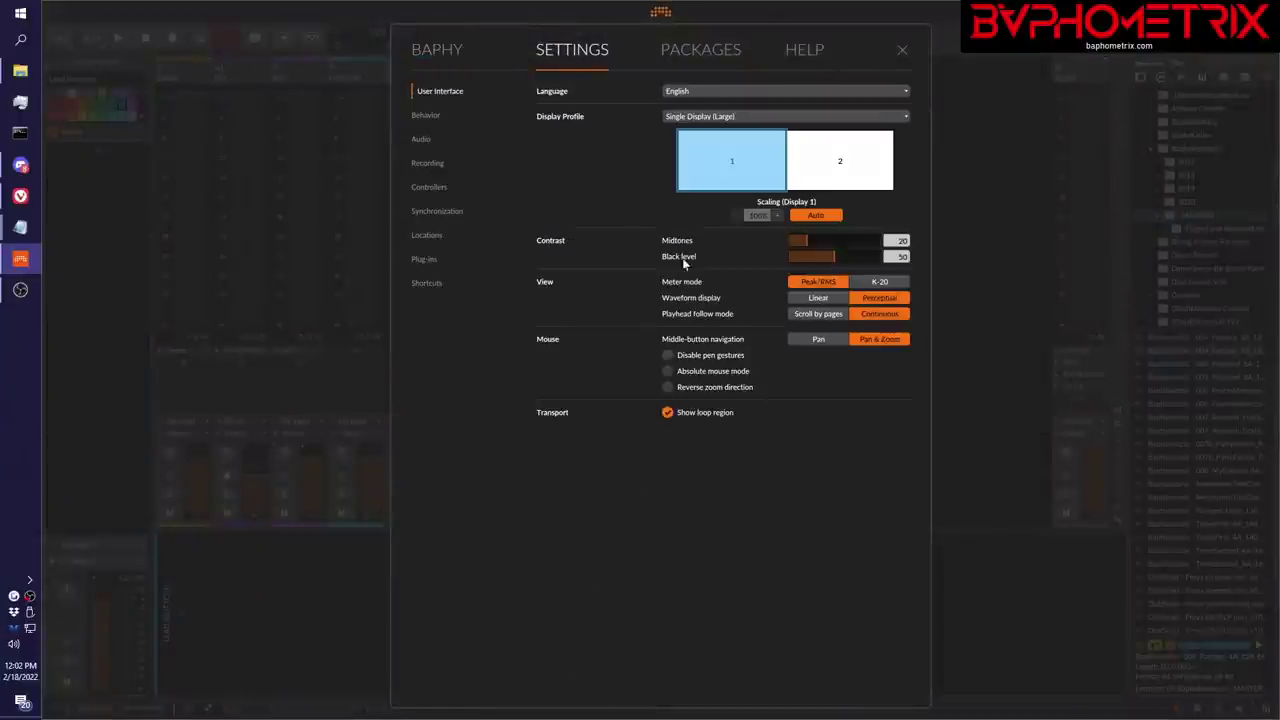
click(893, 283)
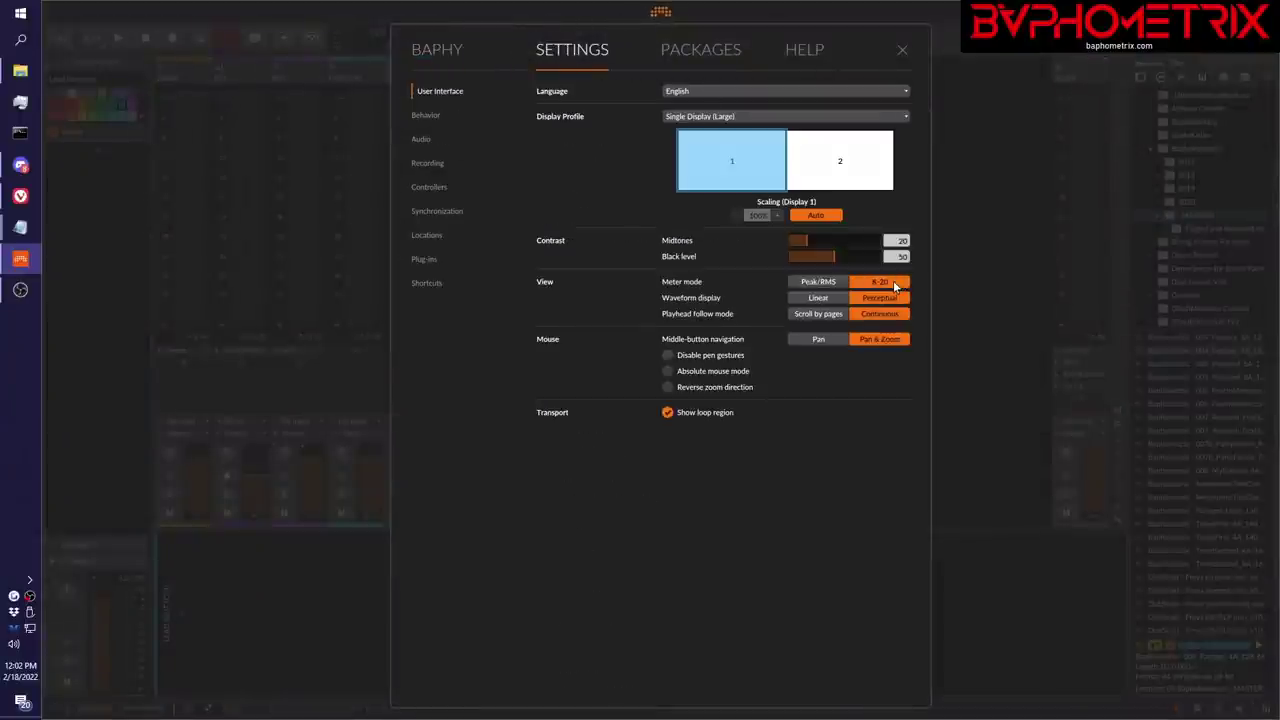
click(667, 13)
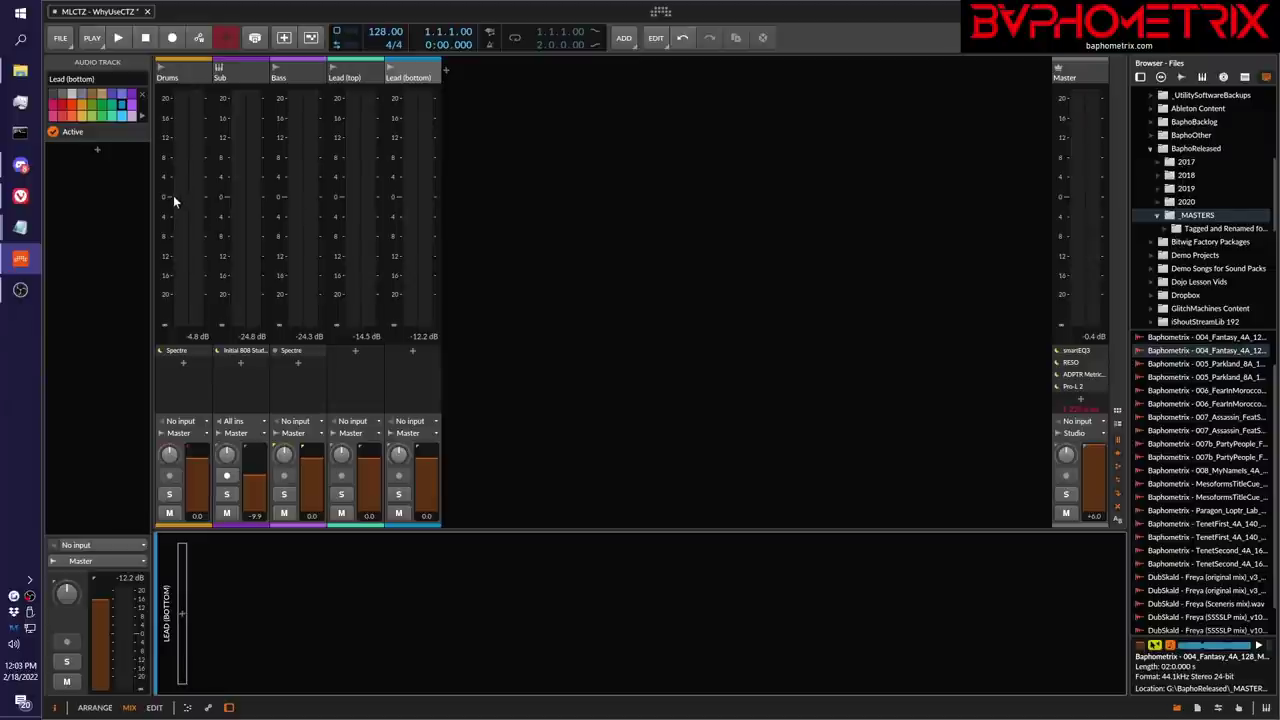
- Play the project twice from the start to check the track and master levels on the K-20 meters
key(space)
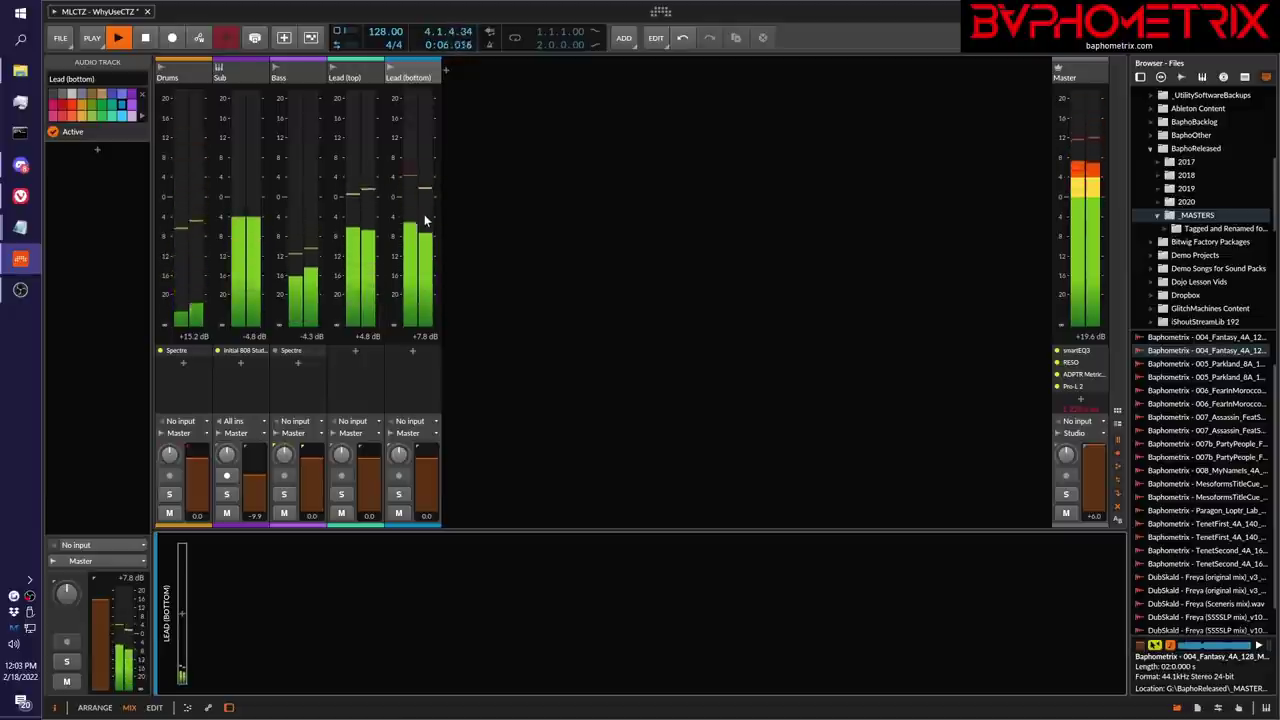
key(space)
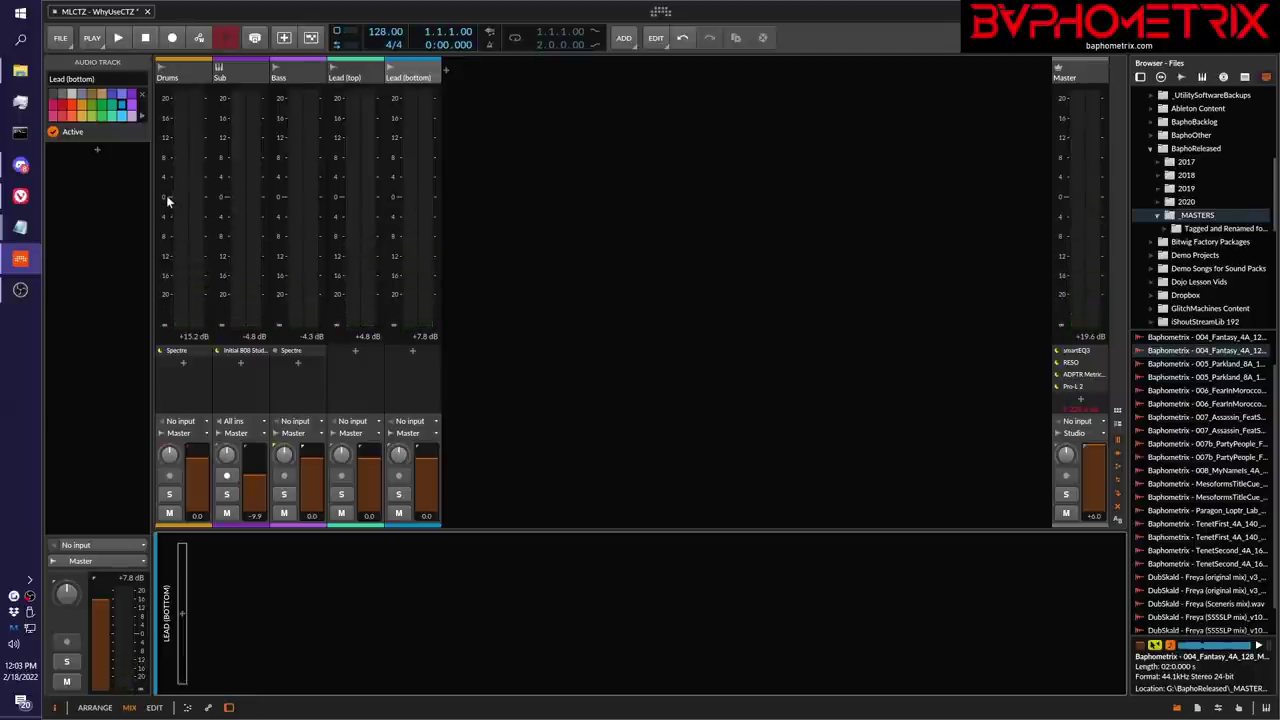
key(space)
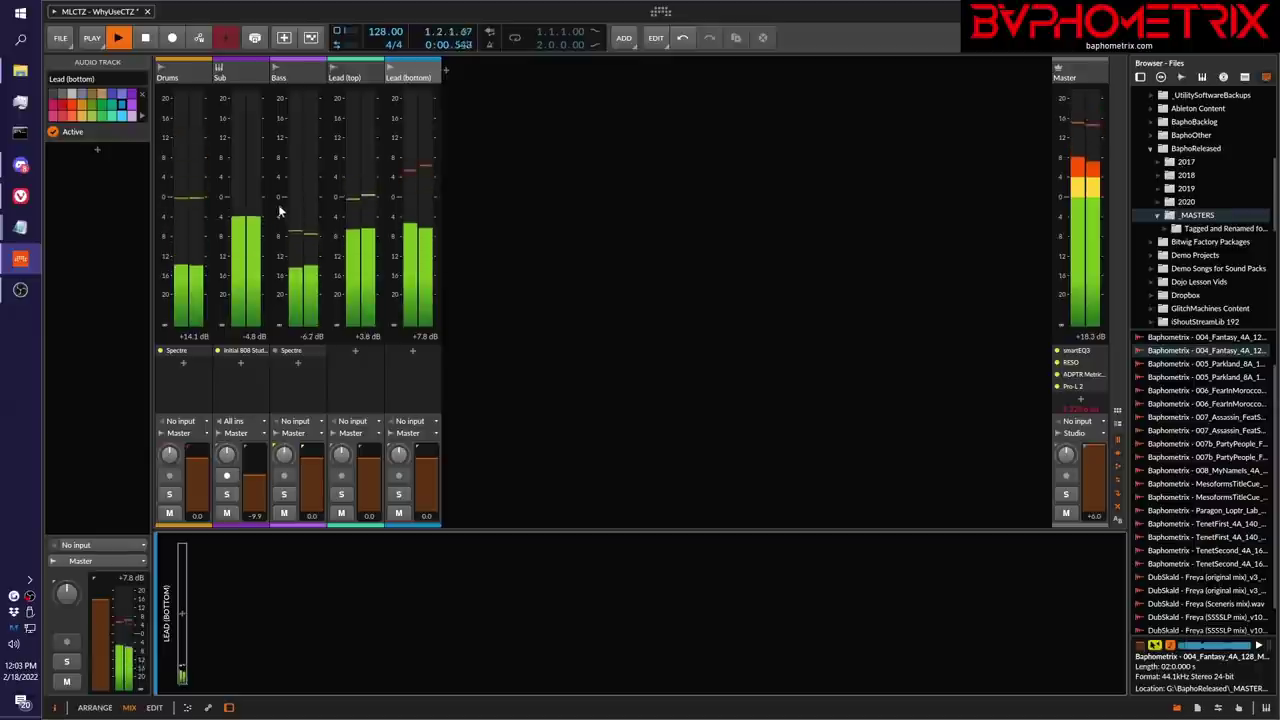
key(space)
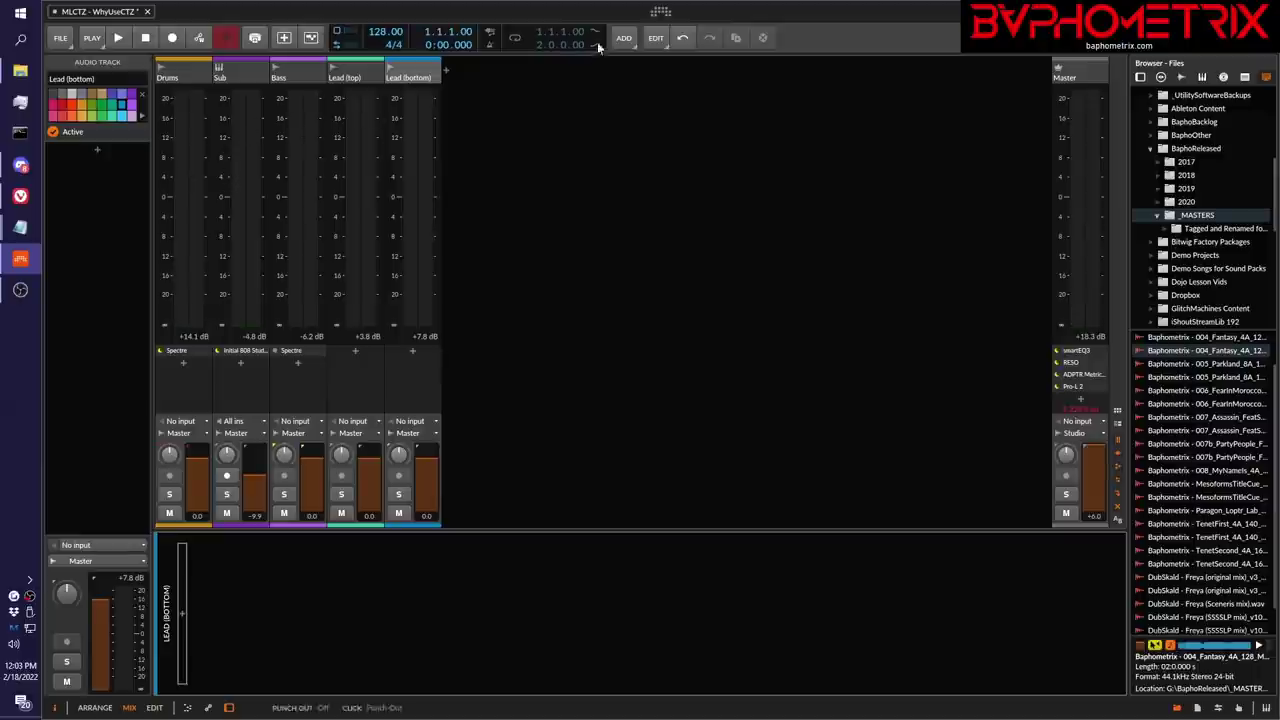
- Set the meter mode back to Peak/RMS and play the project to check the levels on that scale
click(659, 14)
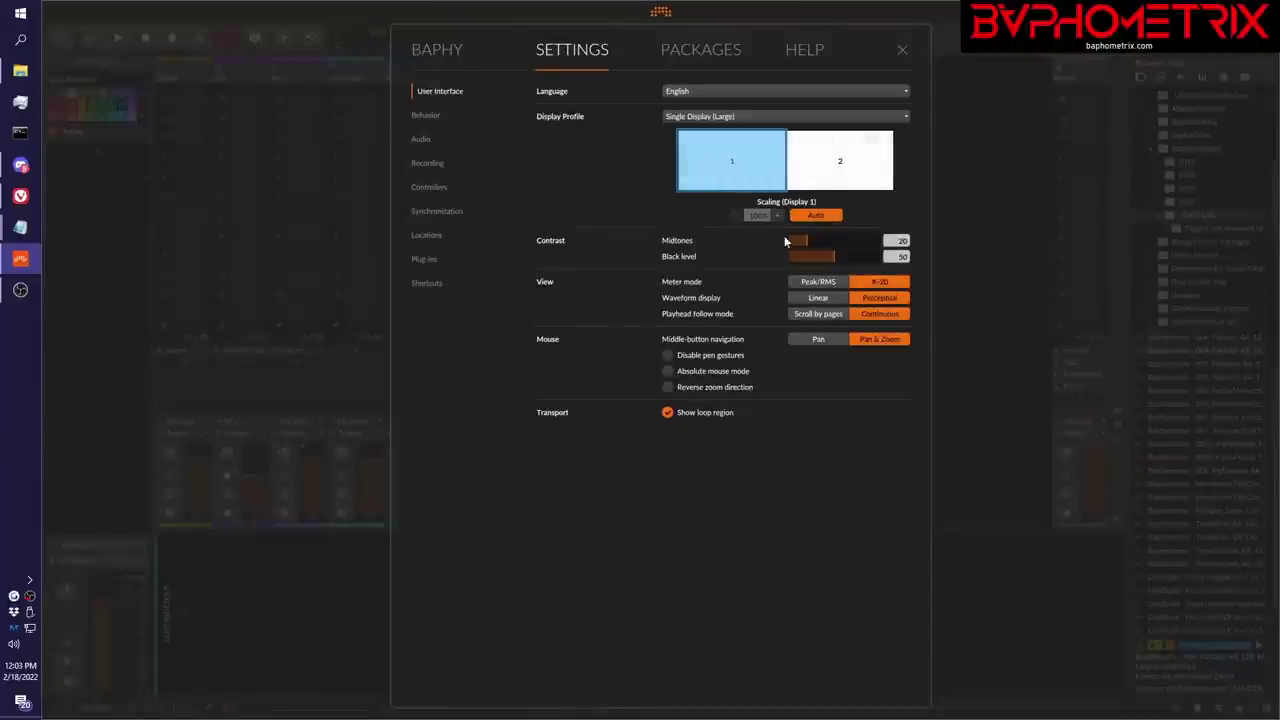
click(814, 282)
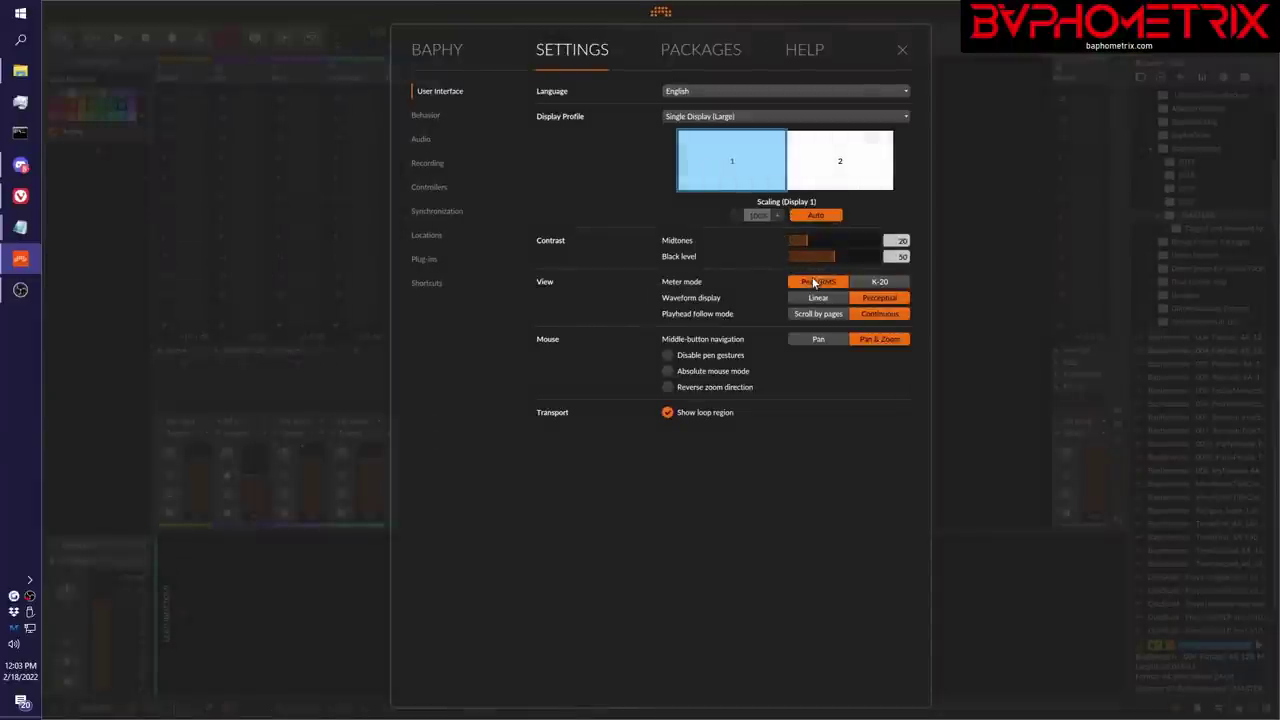
click(662, 14)
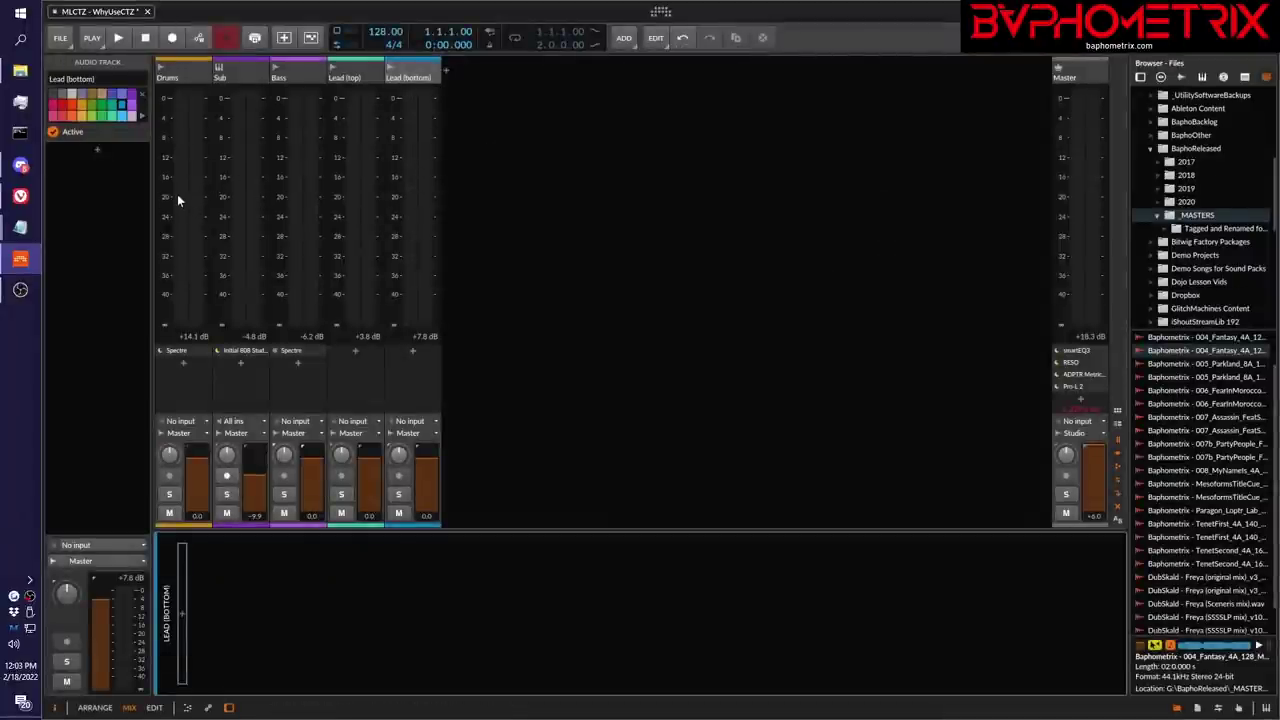
key(space)
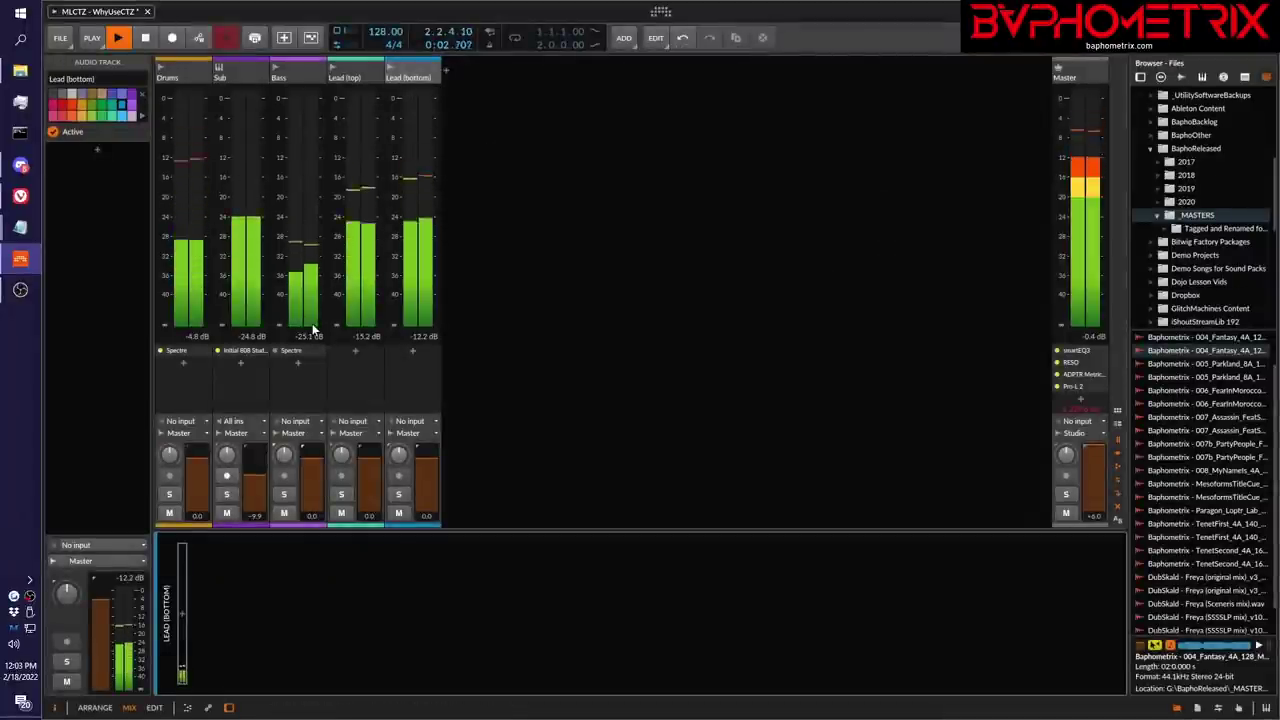
key(space)
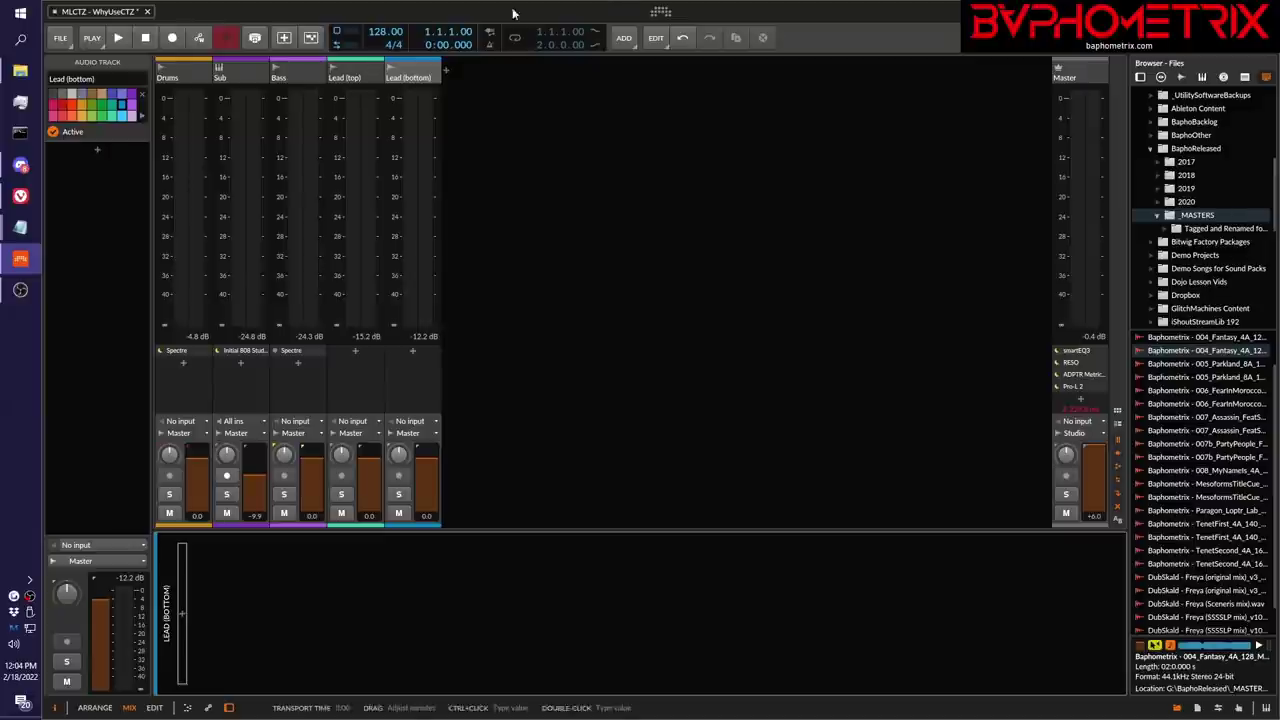
- Switch to the "B - Why Use CTZ Gainstaging.txt" notes in Notepad and move them into full view over the mixer
click(20, 227)
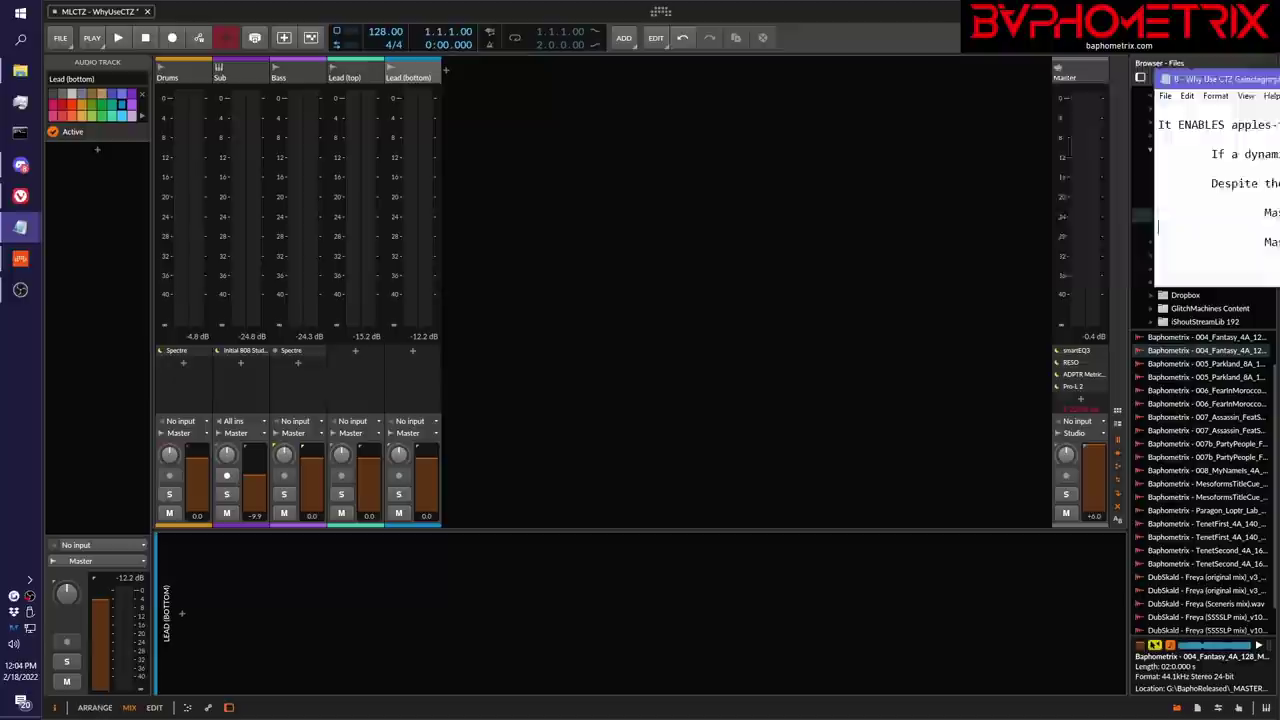
drag(1270, 104, 604, 110)
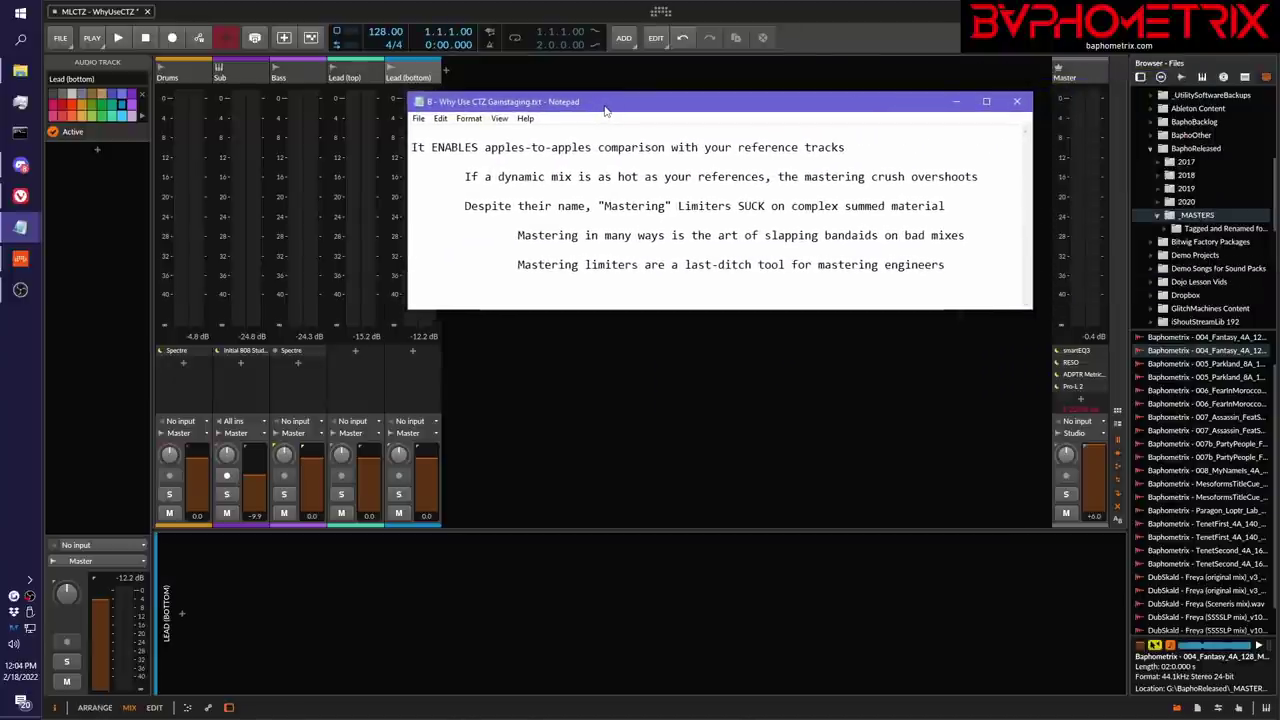